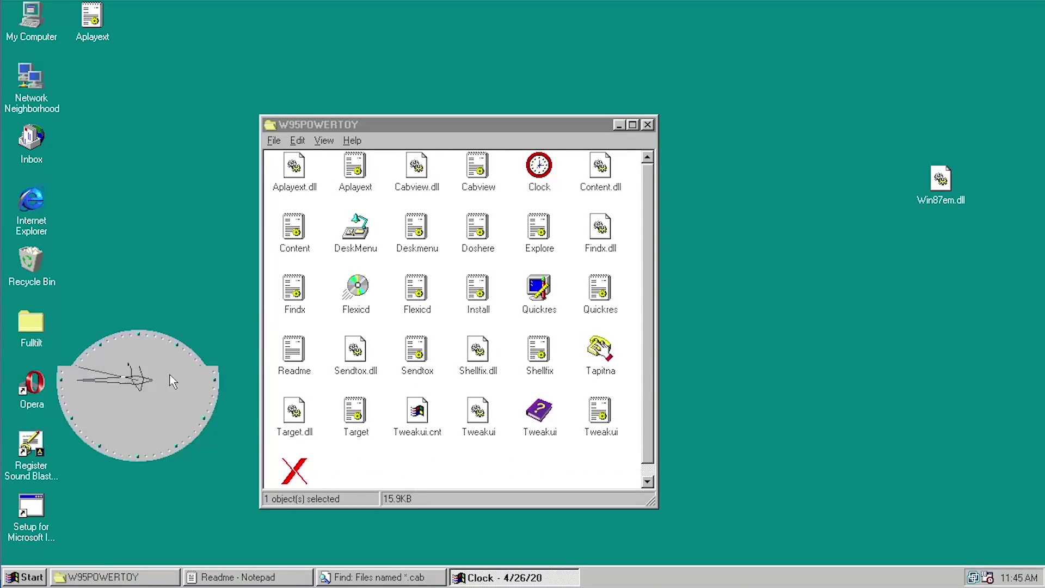
# Move the round clock across the desktop to below the Win87em.dll icon.
pyautogui.moveTo(169, 376); pyautogui.dragTo(980, 451)
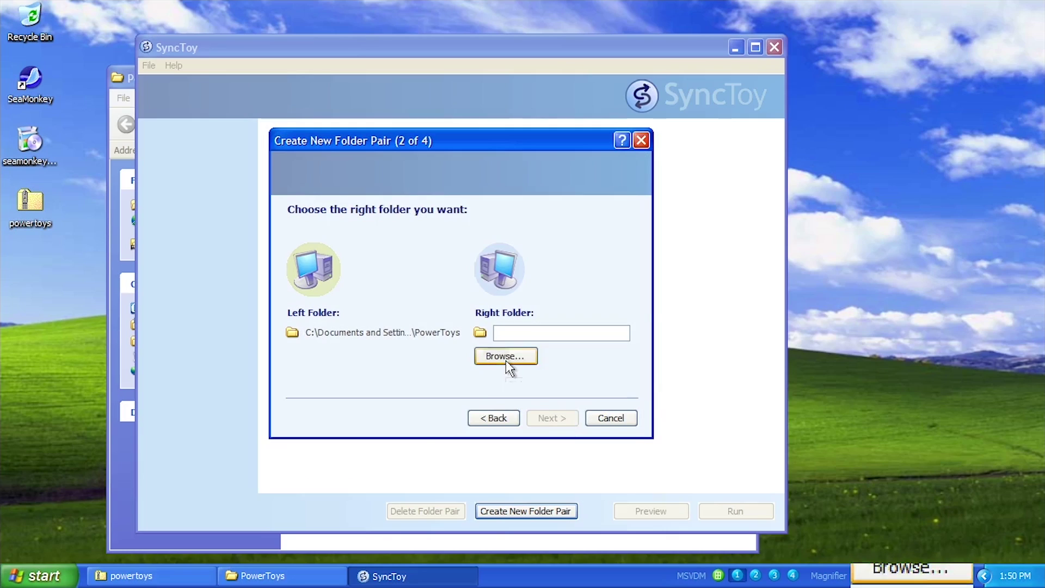
# Choose My Pictures inside My Documents as the right folder of the new SyncToy folder pair.
pyautogui.click(505, 361)
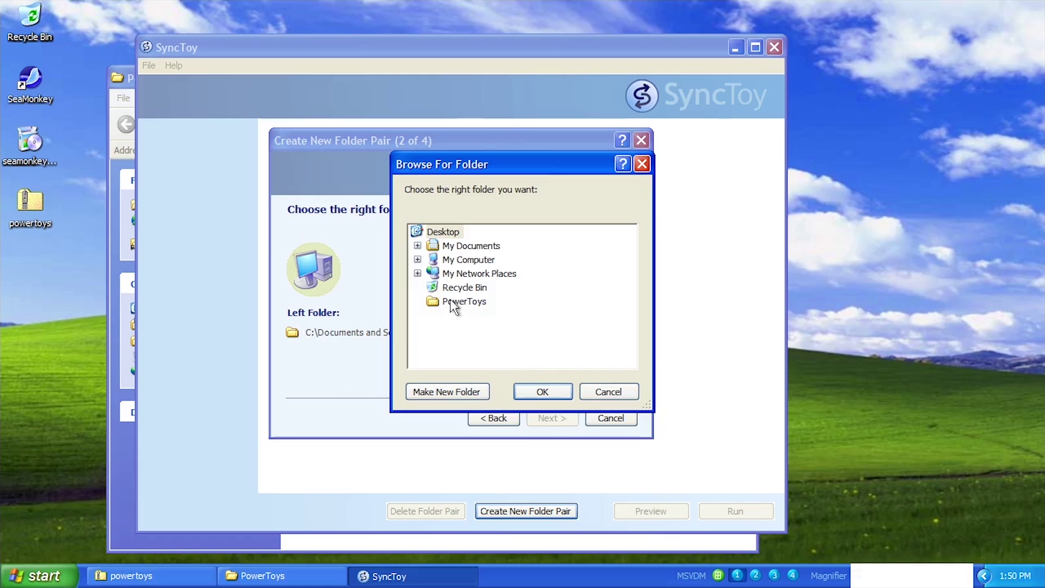
pyautogui.click(417, 245)
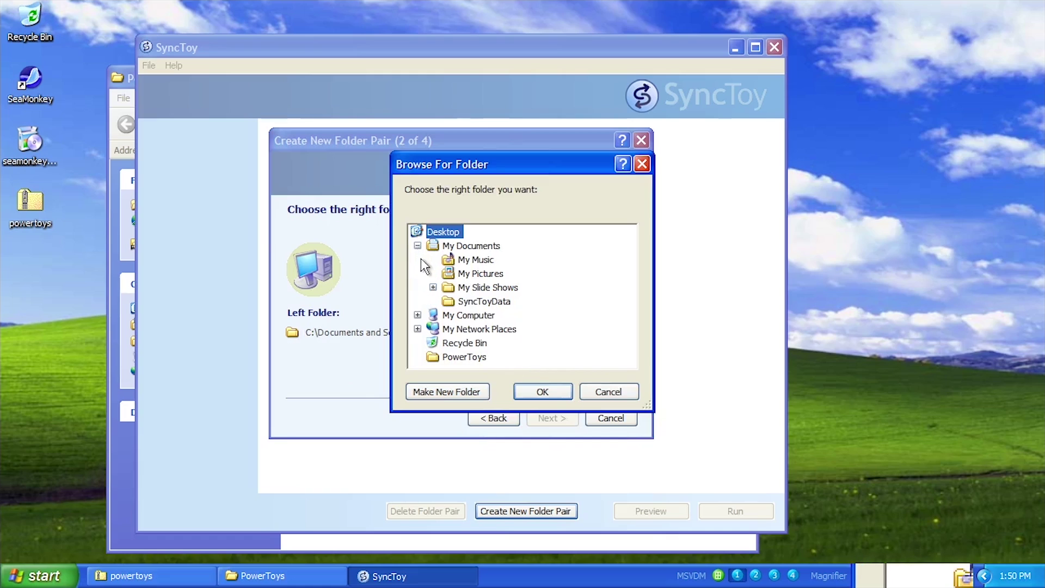
pyautogui.click(478, 273)
pyautogui.click(569, 391)
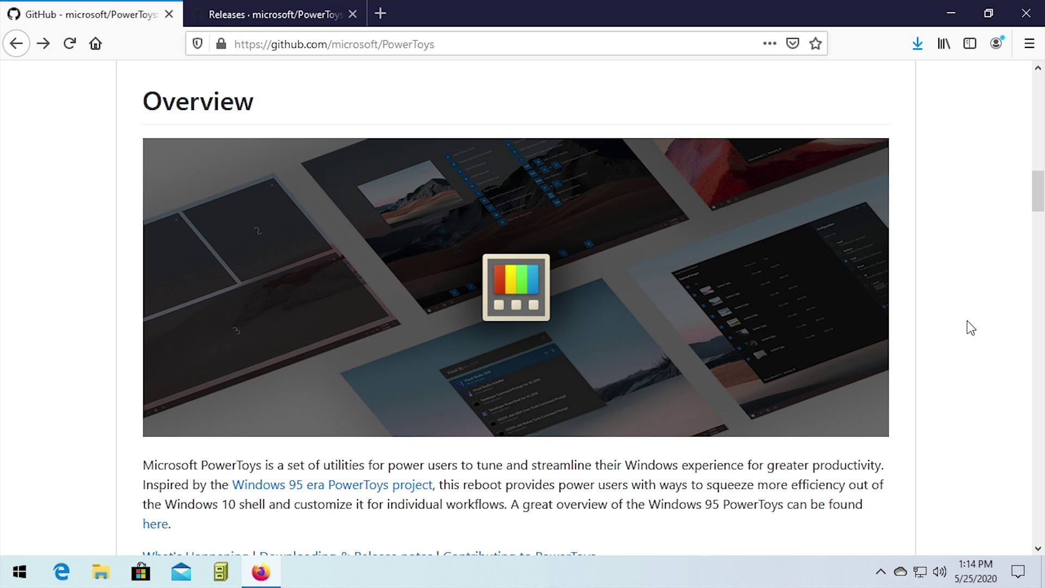
# Look through the PowerToys GitHub repository page, from the file list and overview to the install methods and contributing sections.
pyautogui.scroll(10, 971, 327)
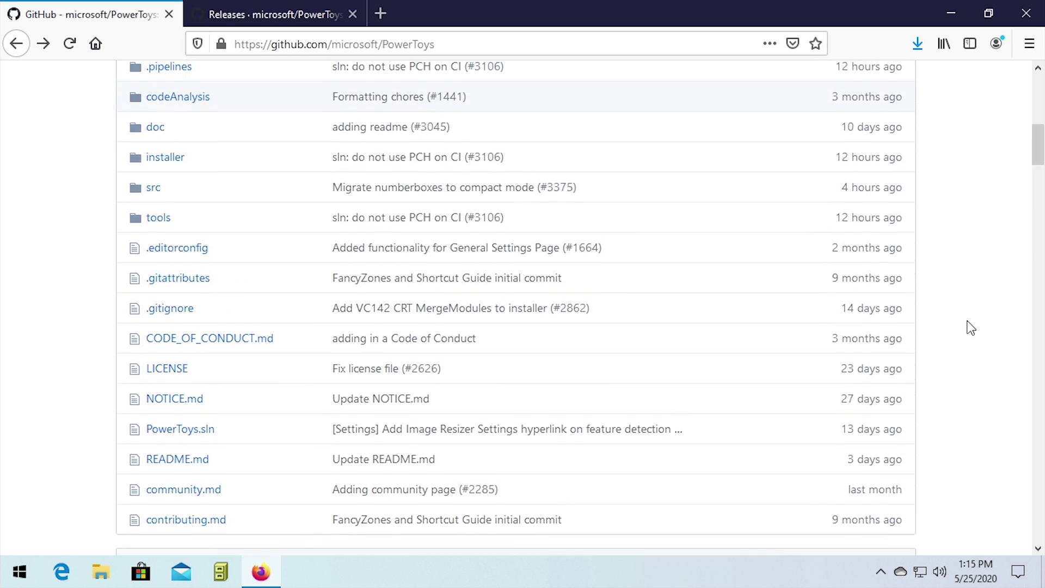
pyautogui.scroll(4, 971, 327)
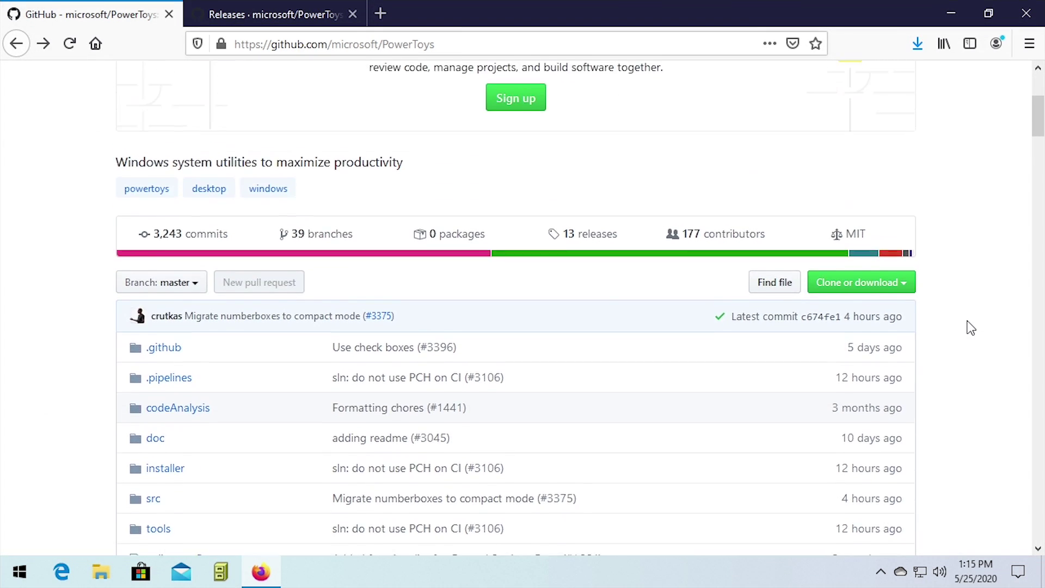
pyautogui.scroll(-4, 969, 327)
pyautogui.scroll(-15, 369, 298)
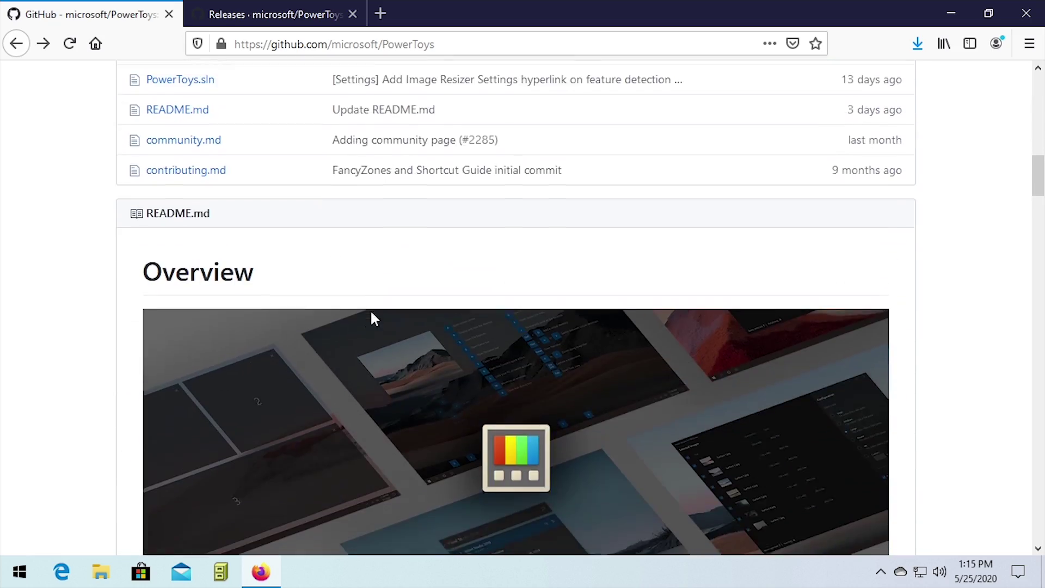
pyautogui.scroll(-20, 372, 312)
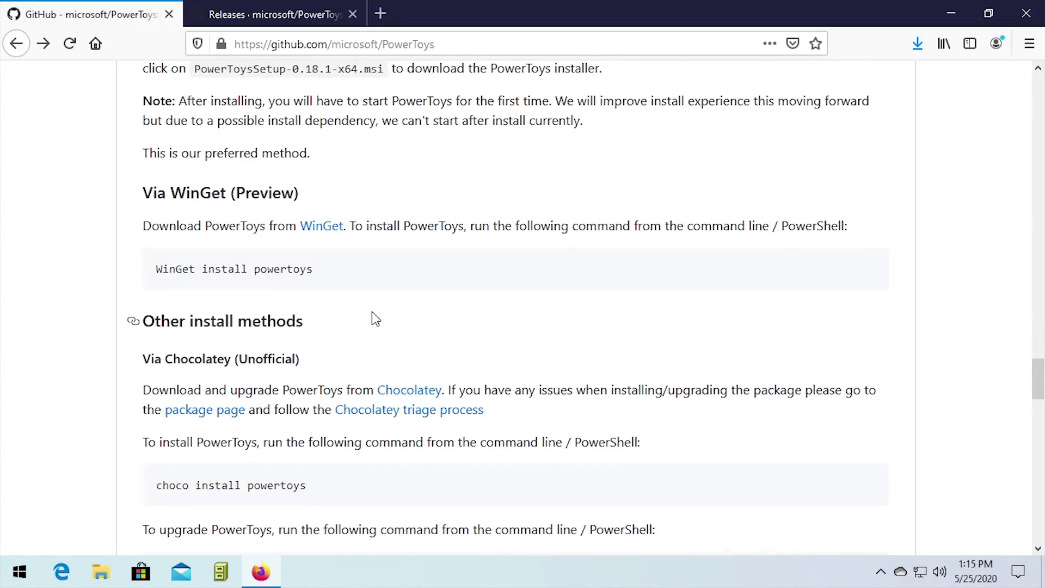
pyautogui.scroll(-15, 372, 317)
pyautogui.scroll(-10, 374, 320)
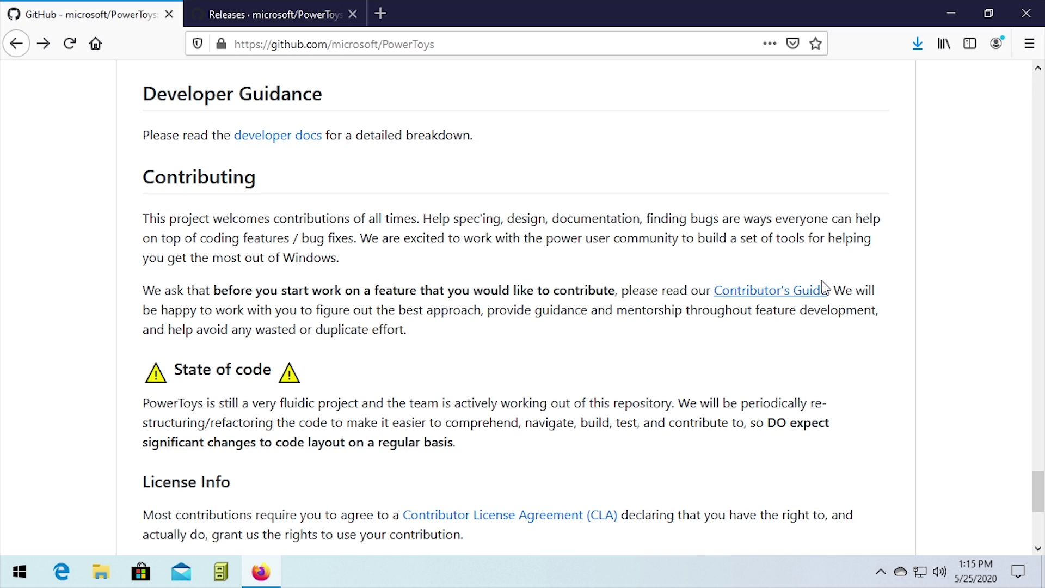
pyautogui.moveTo(1027, 478); pyautogui.dragTo(990, 207)
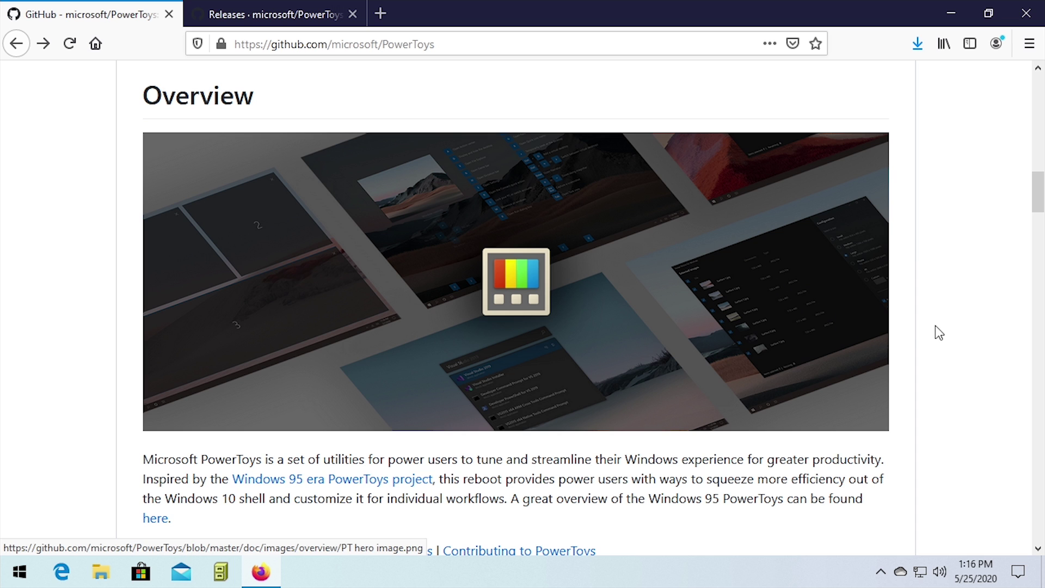
# Follow the .NET Core 3.1 Desktop Runtime link in the requirements and save windowsdesktop-runtime-3.1.4-win-x64.exe.
pyautogui.moveTo(1037, 192); pyautogui.dragTo(1034, 357)
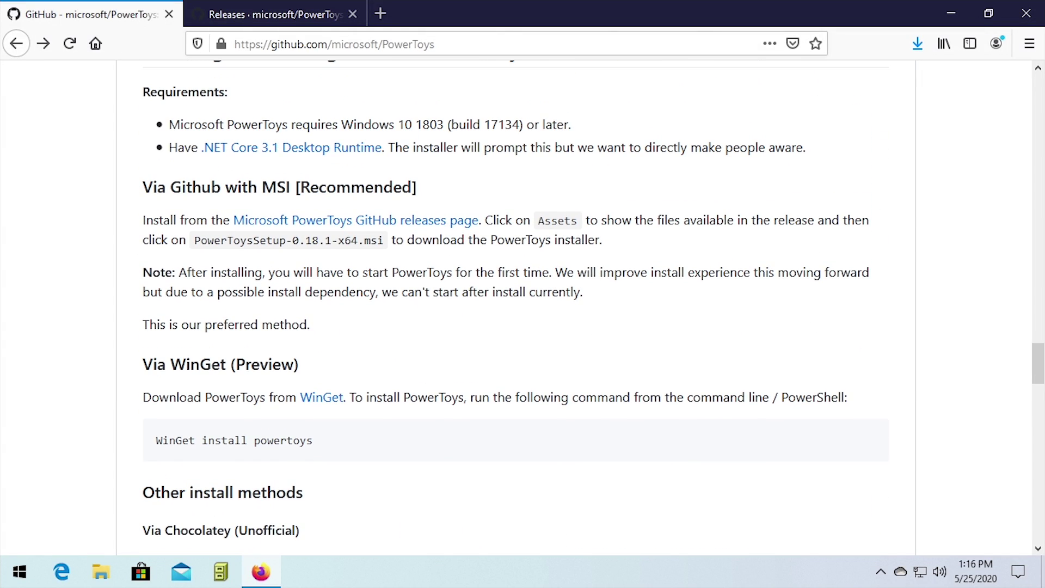
pyautogui.click(289, 154)
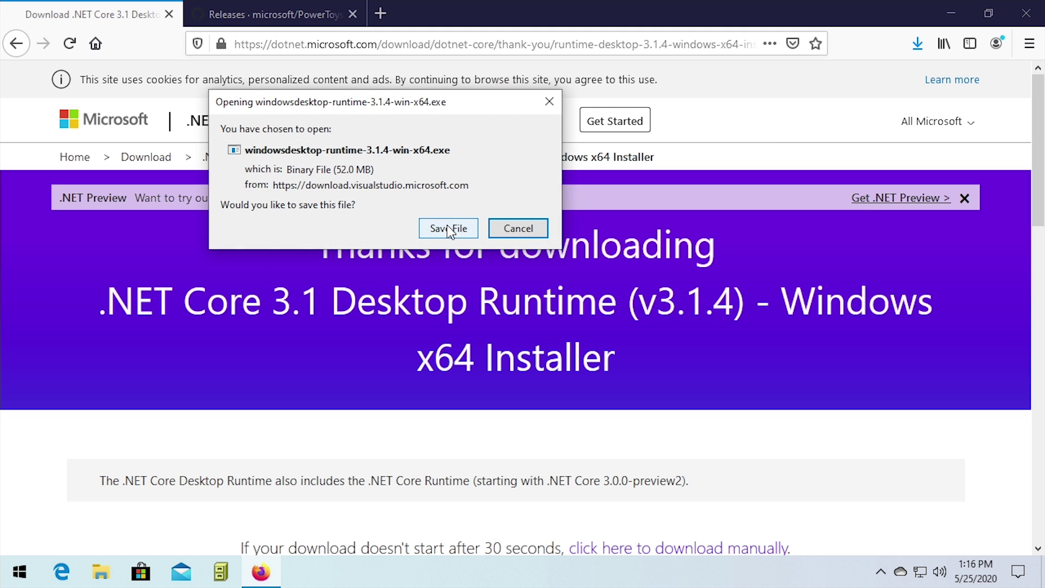
pyautogui.click(447, 228)
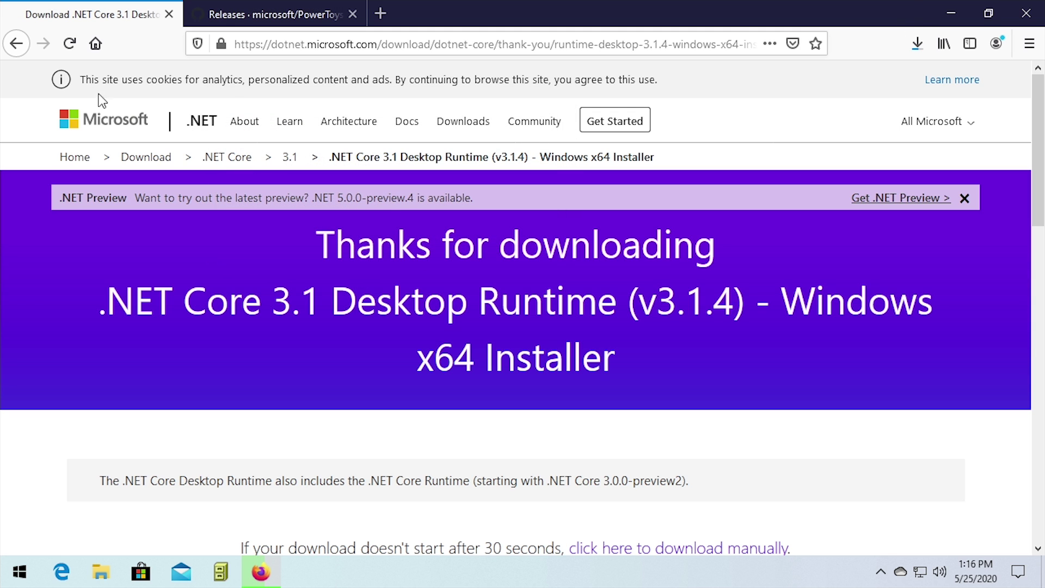
# Return to the PowerToys repository page and open Downloading & Release notes to show Release v0.18.1.
pyautogui.click(18, 45)
pyautogui.scroll(15, 177, 183)
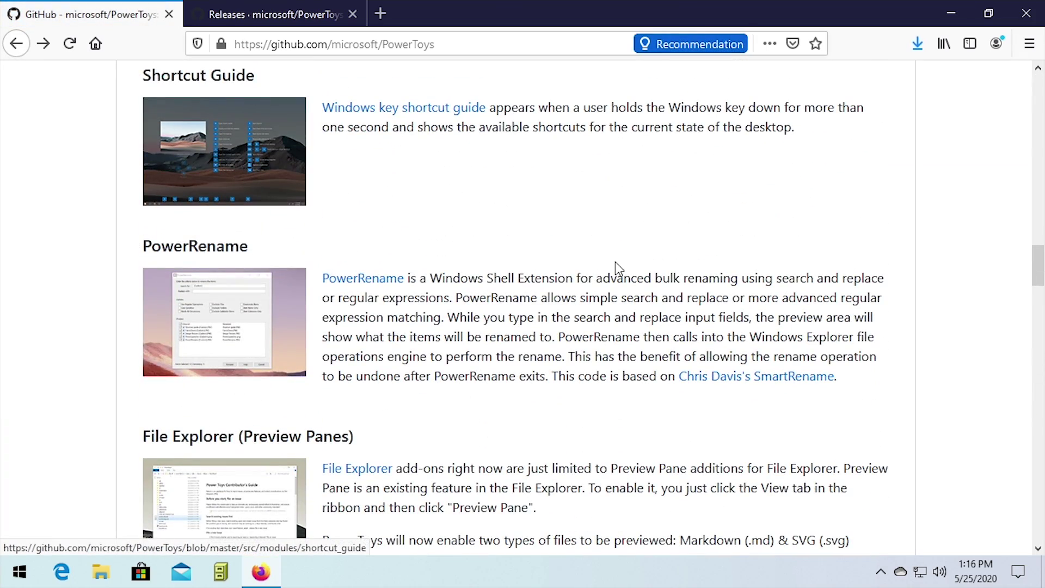
pyautogui.scroll(10, 616, 263)
pyautogui.scroll(15, 627, 278)
pyautogui.scroll(-13, 627, 277)
pyautogui.scroll(-3, 626, 278)
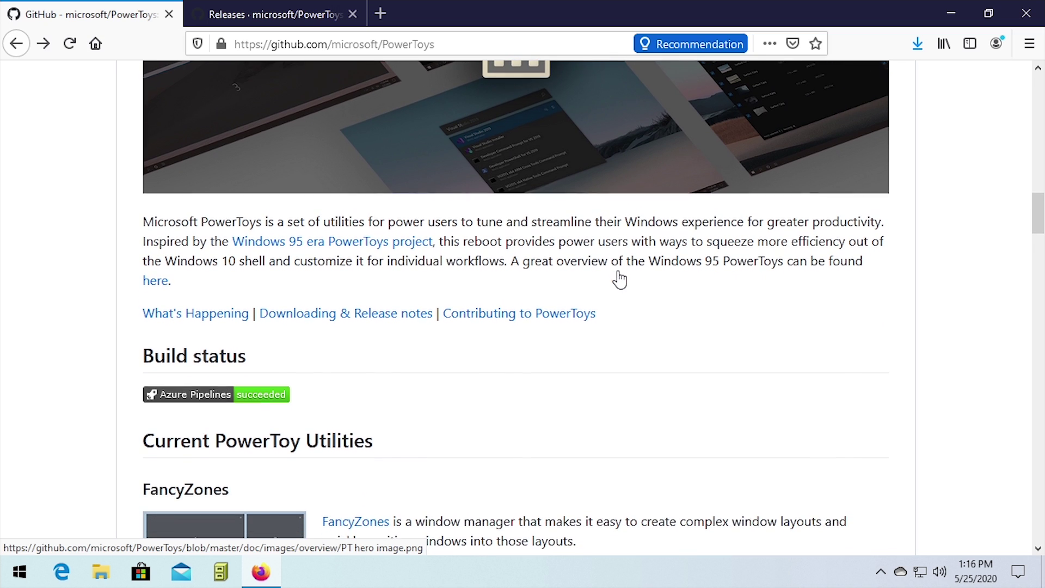
pyautogui.click(376, 315)
pyautogui.scroll(-5, 350, 315)
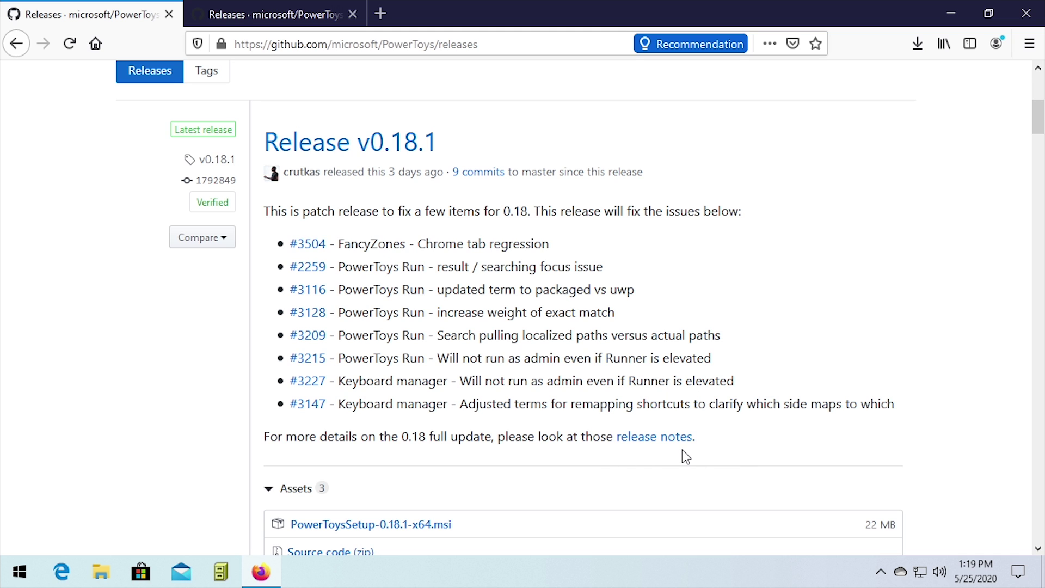
# Start the PowerToysSetup-0.18.1-x64.msi installer from the release assets and proceed past its welcome and license pages.
pyautogui.scroll(-3, 545, 403)
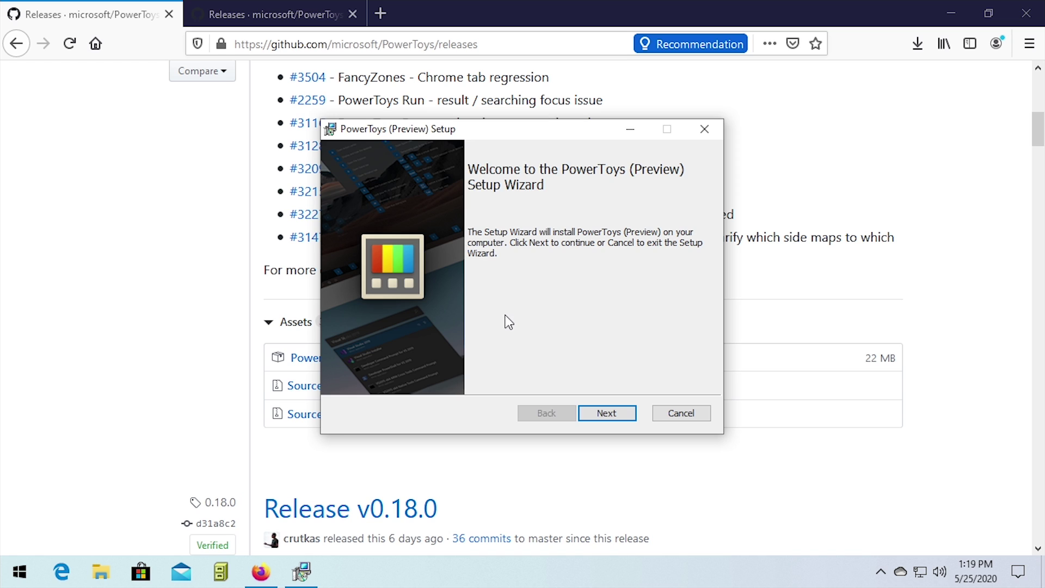
pyautogui.click(600, 414)
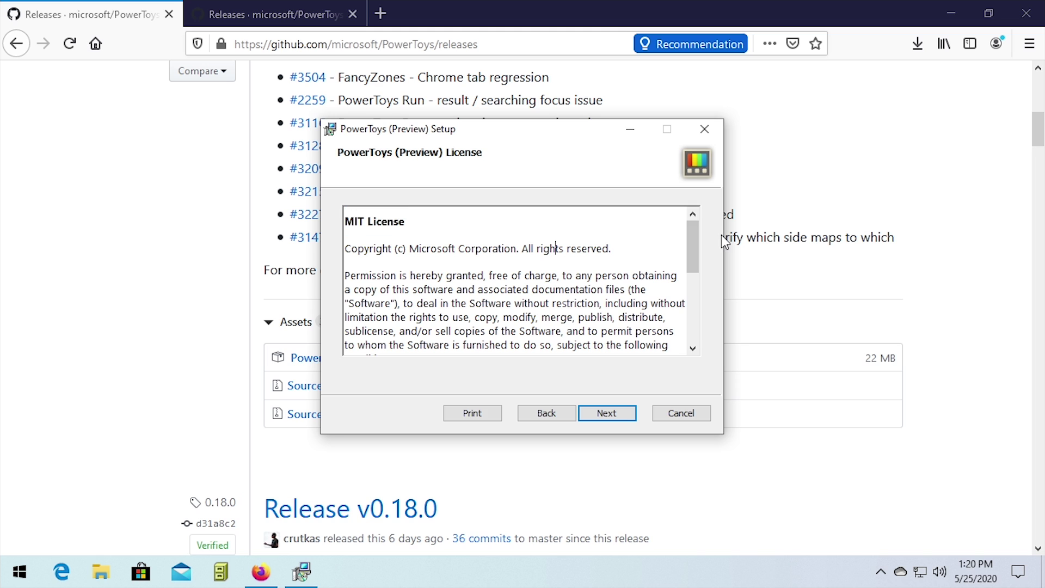
pyautogui.moveTo(693, 239); pyautogui.dragTo(693, 323)
pyautogui.moveTo(692, 245); pyautogui.dragTo(692, 308)
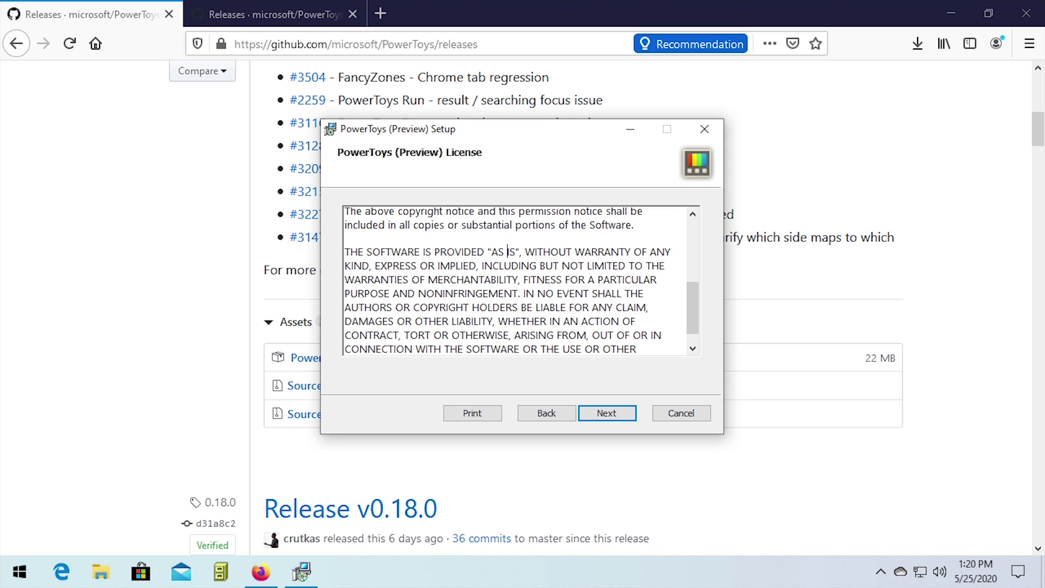
pyautogui.click(606, 414)
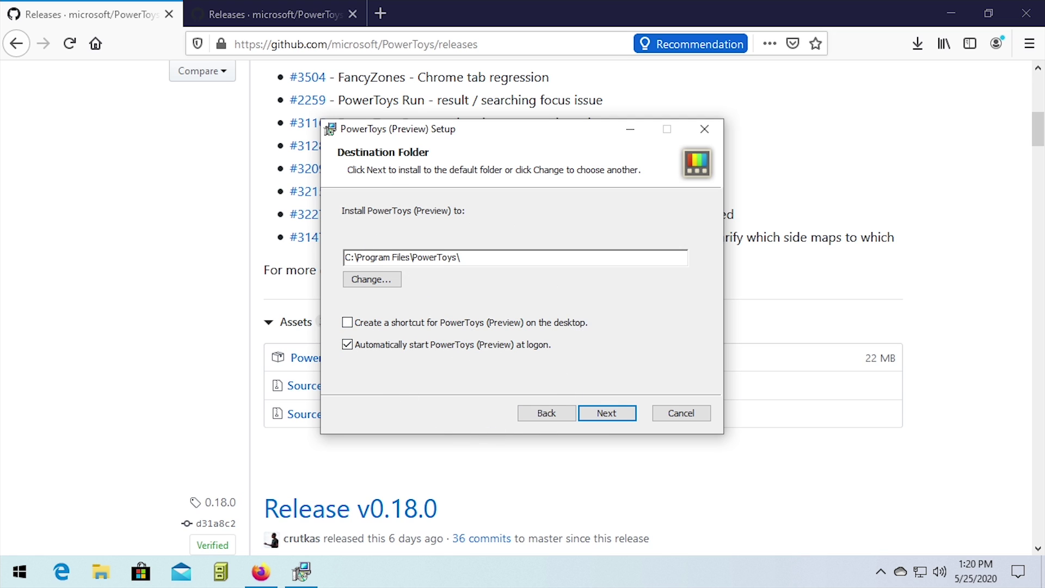
# Enable the desktop shortcut option and install PowerToys (Preview) to C:\Program Files\PowerToys\, allowing it to make changes.
pyautogui.click(406, 326)
pyautogui.click(604, 412)
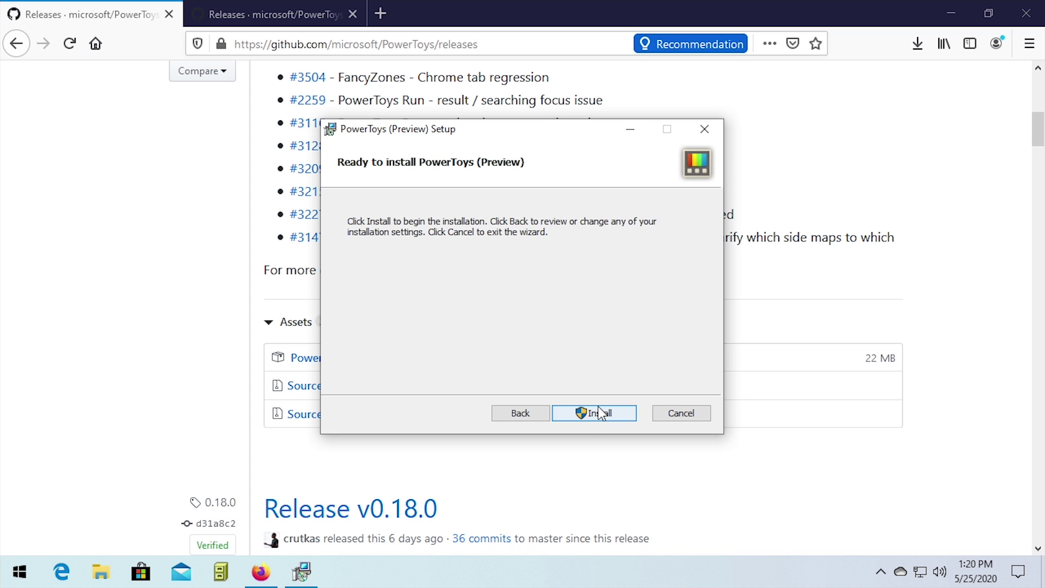
pyautogui.click(599, 409)
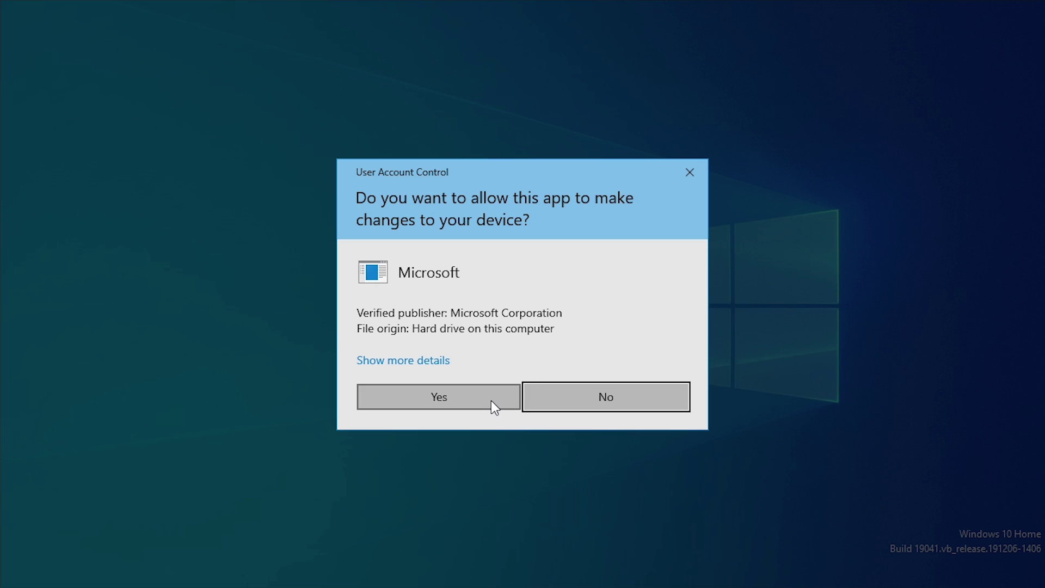
pyautogui.click(492, 401)
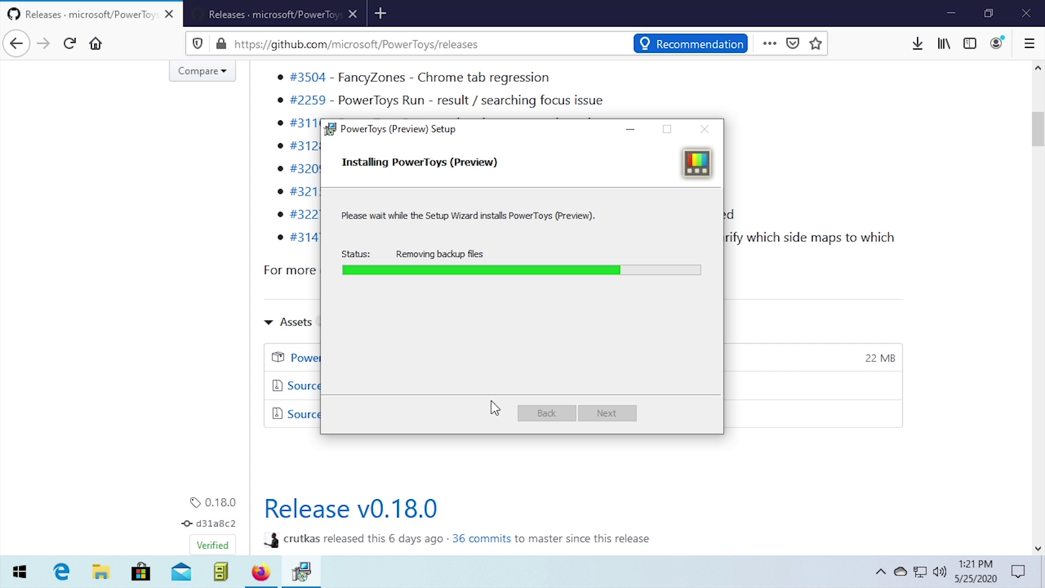
pyautogui.moveTo(272, 429); pyautogui.dragTo(709, 158)
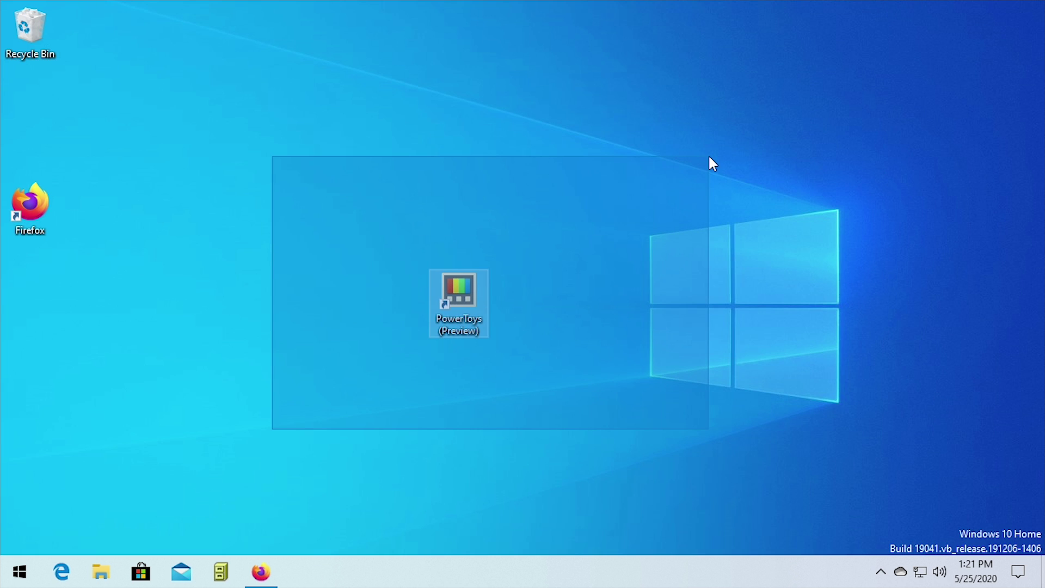
pyautogui.click(325, 423)
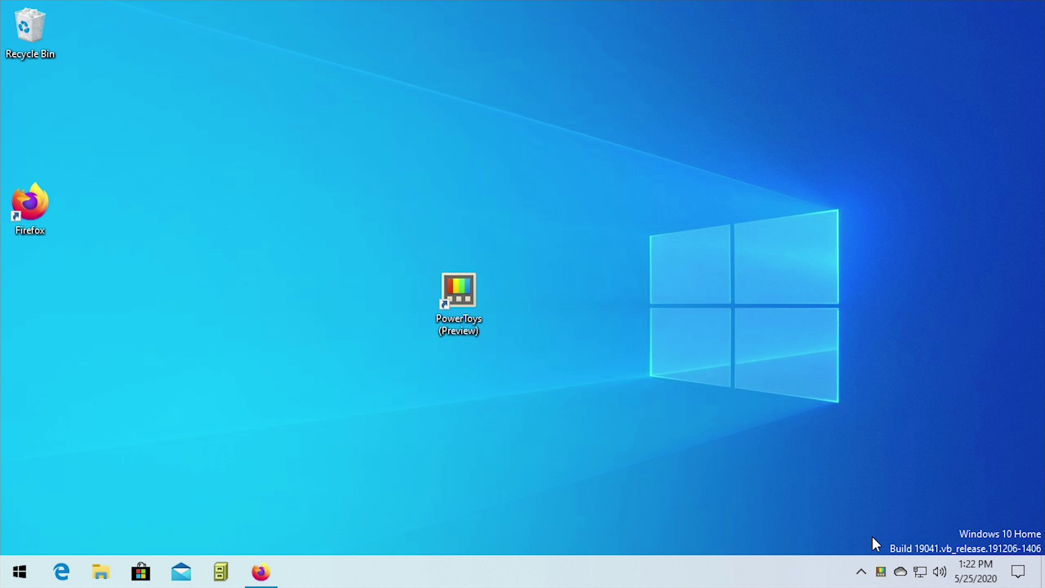
# Open the PowerToys settings window and move it higher on the desktop.
pyautogui.click(881, 571)
pyautogui.moveTo(485, 97); pyautogui.dragTo(532, 31)
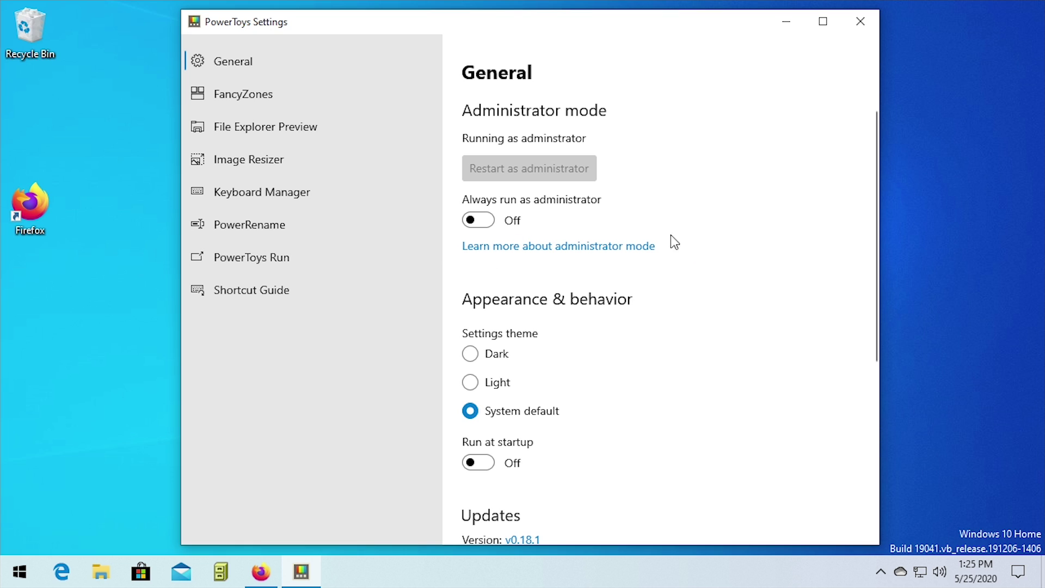
# Set the PowerToys settings theme to Dark, turn on Run at startup, and review the remaining general settings.
pyautogui.scroll(-3, 735, 320)
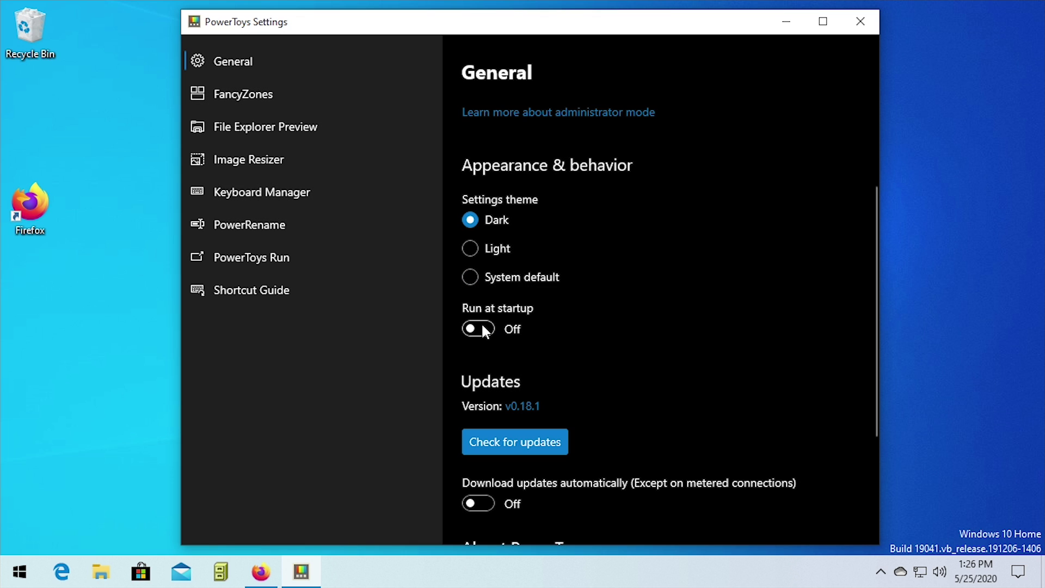
pyautogui.click(481, 327)
pyautogui.scroll(-3, 663, 334)
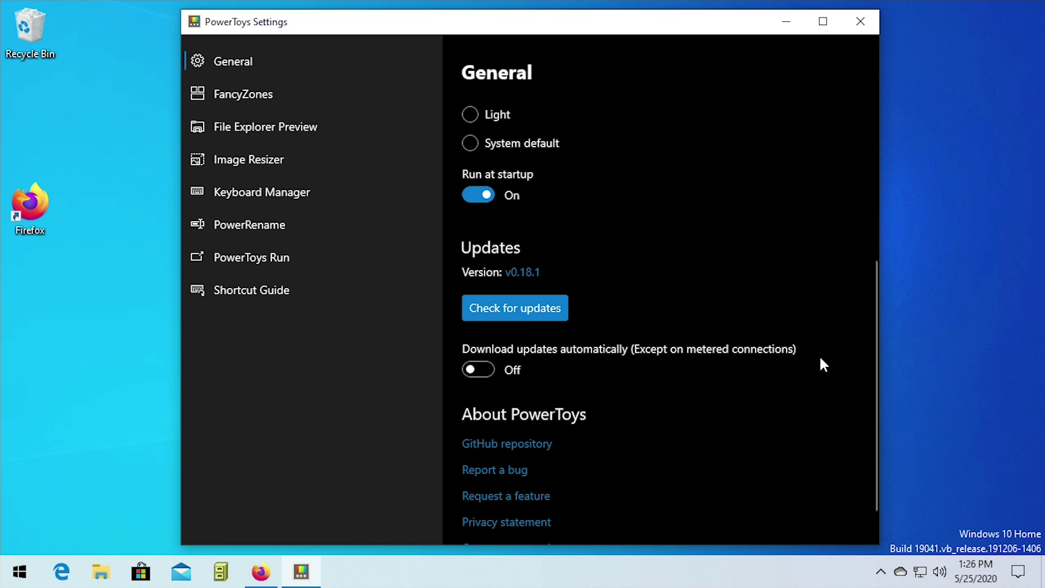
pyautogui.scroll(-1, 747, 367)
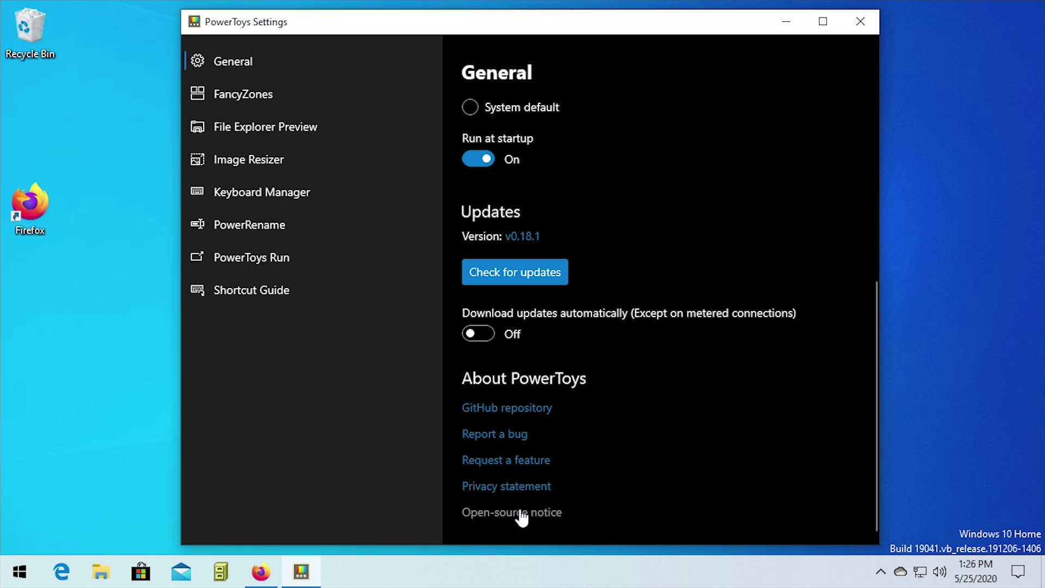
pyautogui.scroll(5, 688, 519)
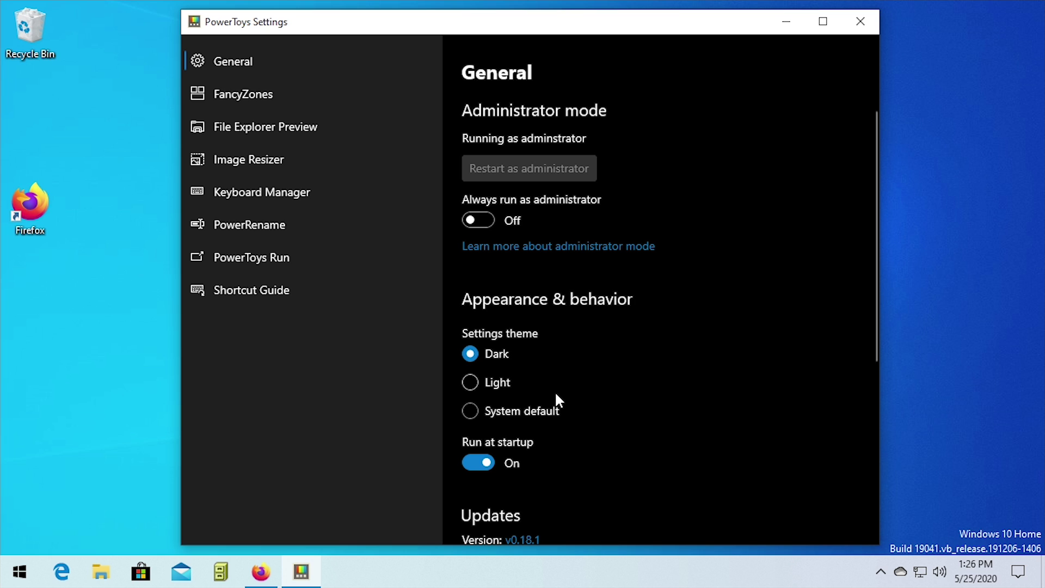
# Open the FancyZones settings page.
pyautogui.click(296, 100)
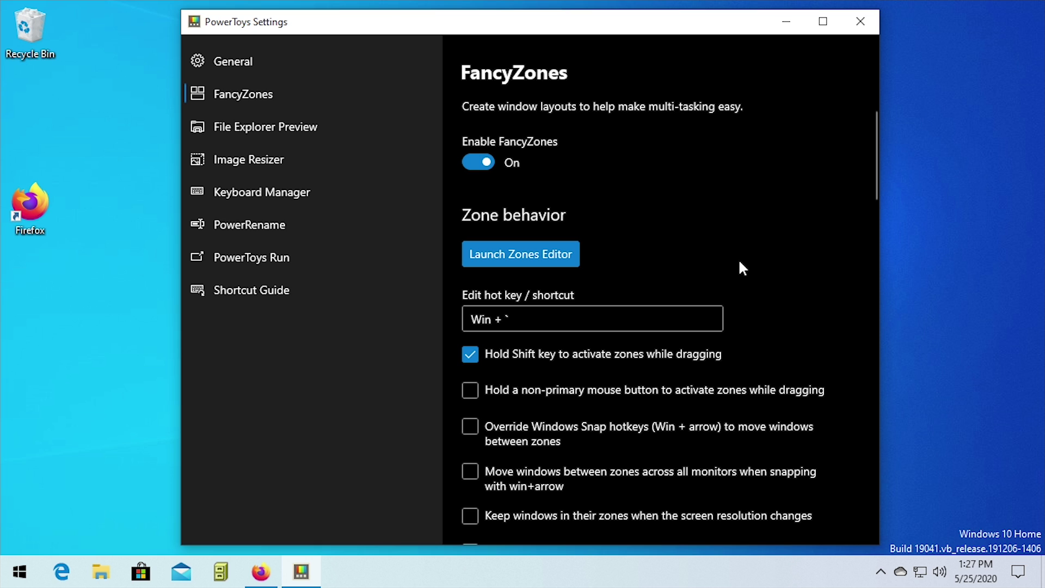
# Try snapping the settings window to both desktop halves and a corner, and float it again mid-desktop.
pyautogui.moveTo(667, 43); pyautogui.dragTo(5, 145)
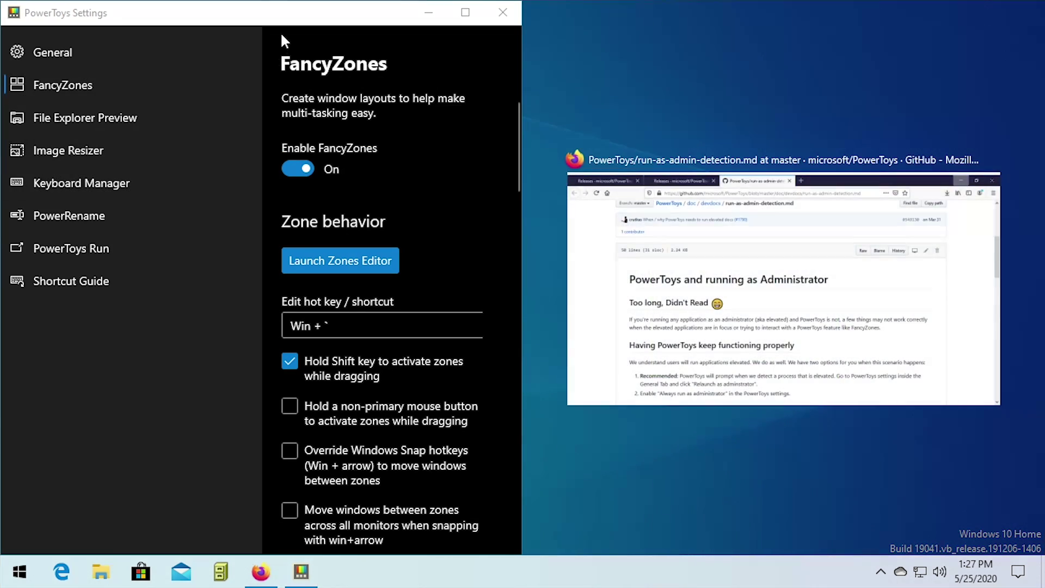
pyautogui.moveTo(280, 16); pyautogui.dragTo(1042, 163)
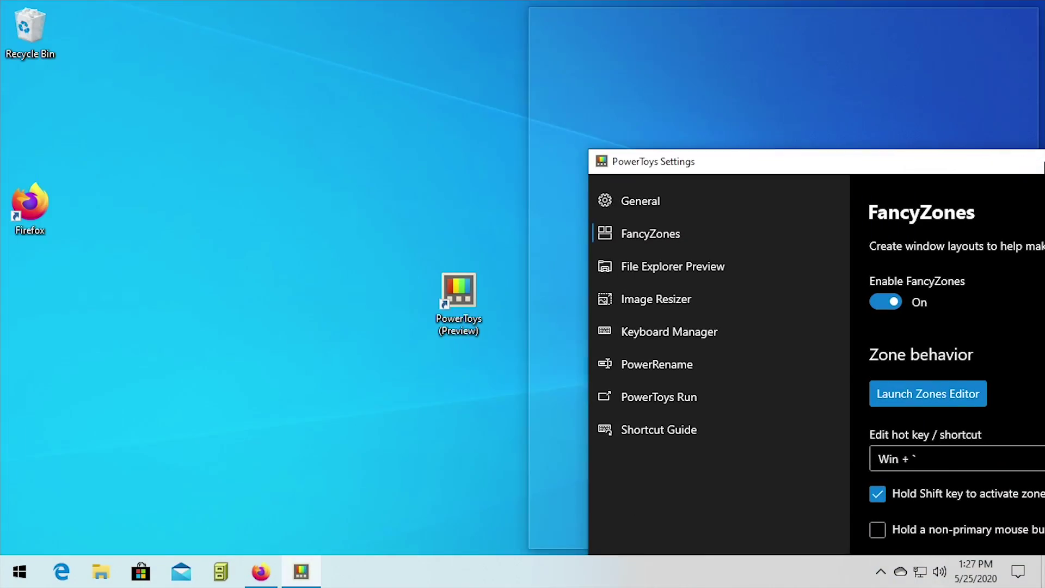
pyautogui.moveTo(778, 16); pyautogui.dragTo(6, 6)
pyautogui.moveTo(217, 16); pyautogui.dragTo(2, 307)
pyautogui.moveTo(349, 25); pyautogui.dragTo(700, 30)
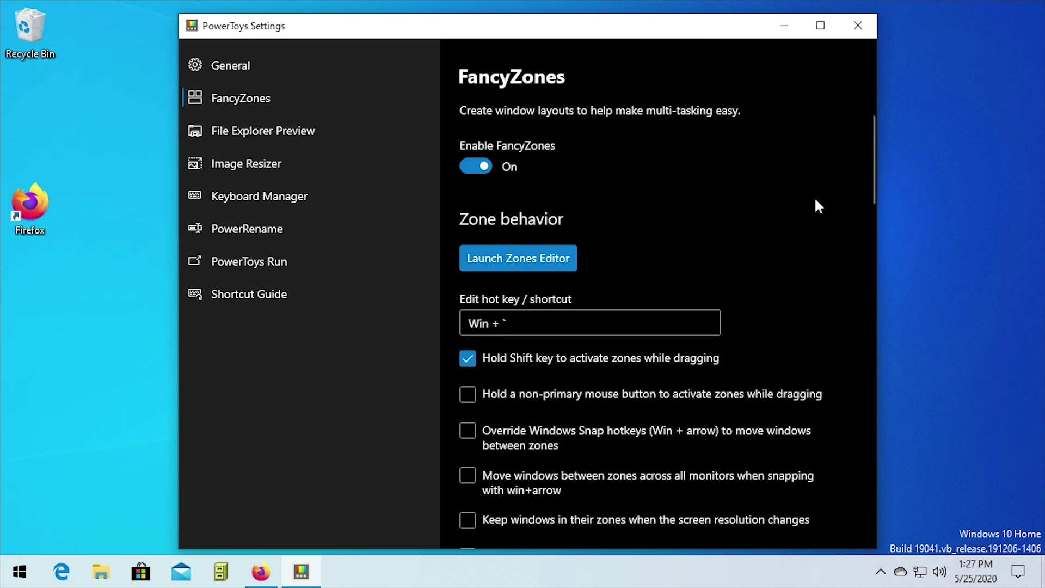
# Launch the FancyZones zones editor to choose a layout for this desktop.
pyautogui.scroll(-2, 816, 200)
pyautogui.click(506, 192)
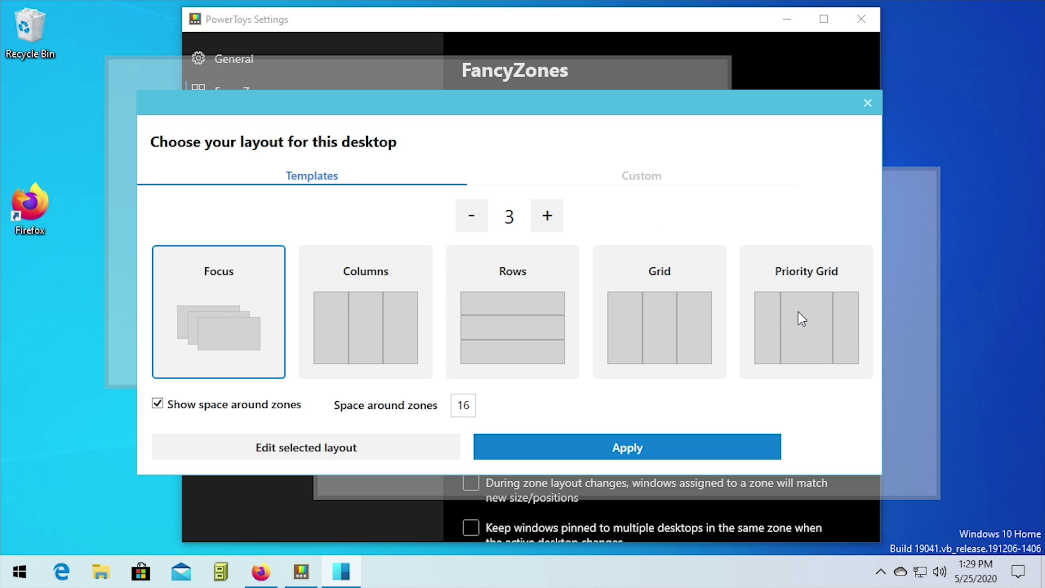
# Choose the Priority Grid template and raise the number of zones to 6.
pyautogui.click(769, 307)
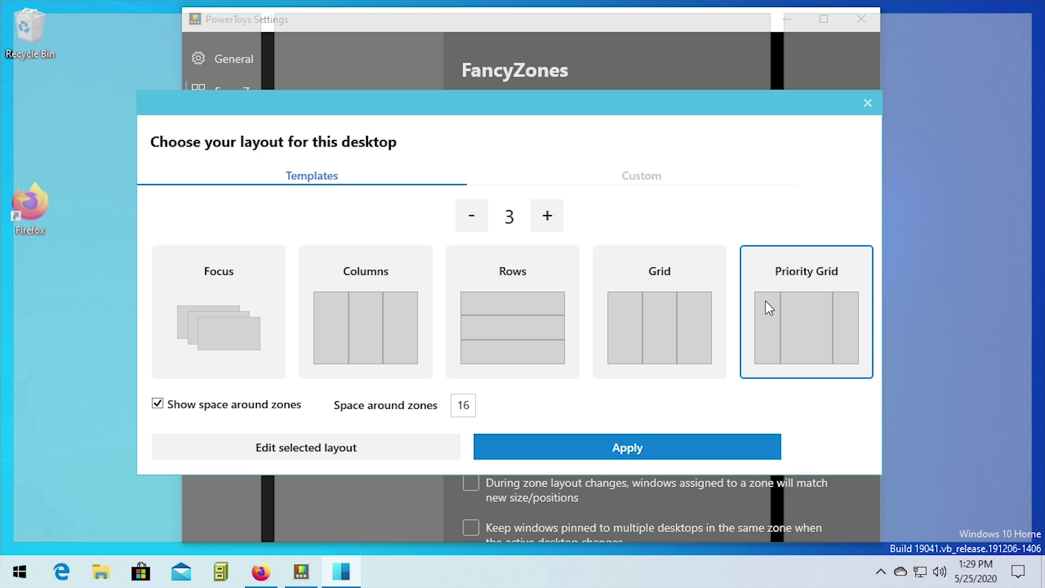
pyautogui.moveTo(564, 98)
pyautogui.mouseDown()
pyautogui.moveTo(759, 253)
pyautogui.moveTo(419, 137)
pyautogui.moveTo(584, 161)
pyautogui.moveTo(555, 110)
pyautogui.mouseUp()
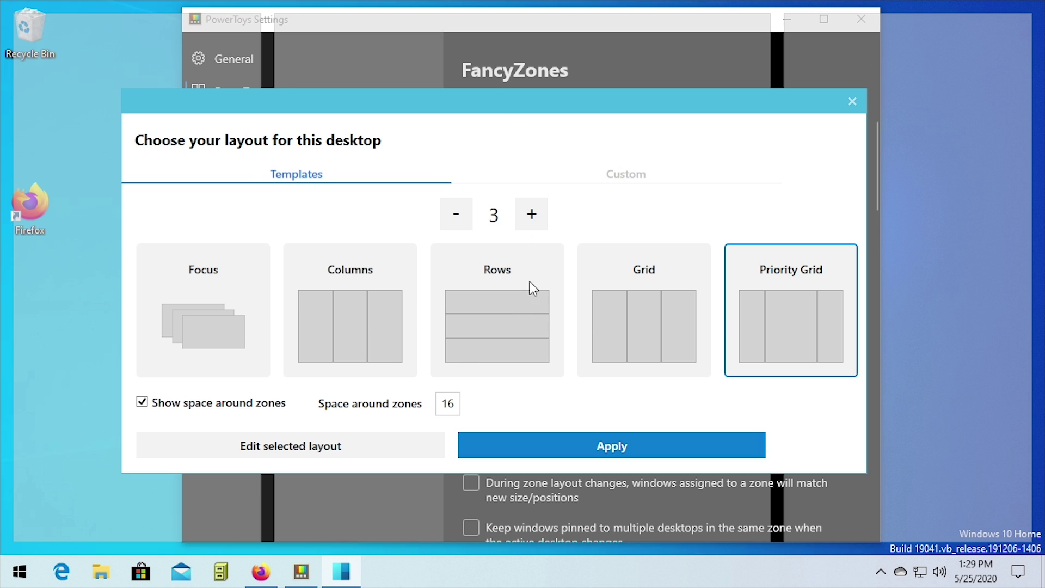
pyautogui.click(538, 215)
pyautogui.click(538, 215)
pyautogui.click(538, 214)
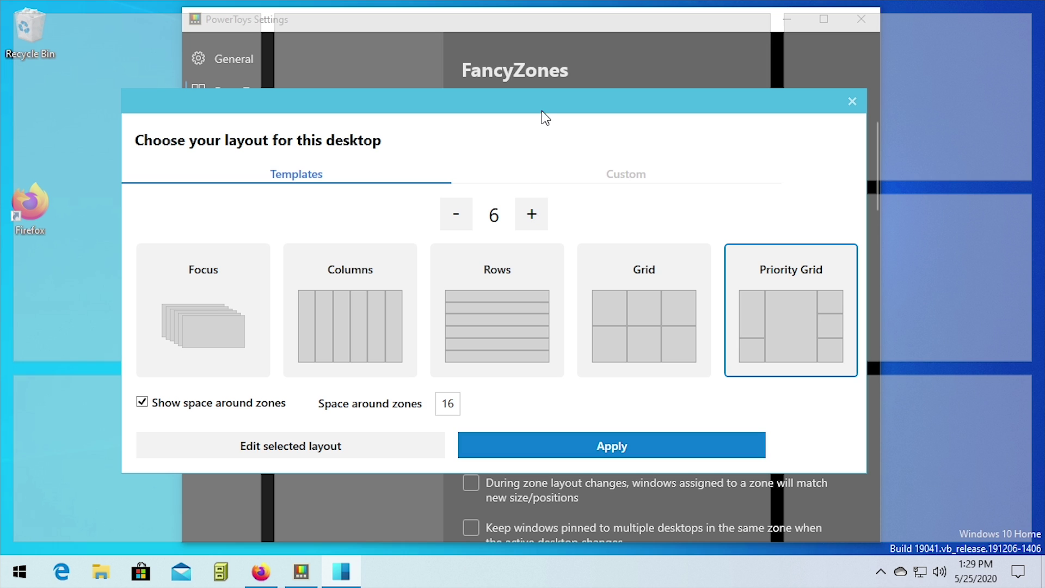
# Preview the Grid, Rows, Columns and Focus templates with six zones on the desktop.
pyautogui.click(623, 319)
pyautogui.click(473, 319)
pyautogui.click(642, 313)
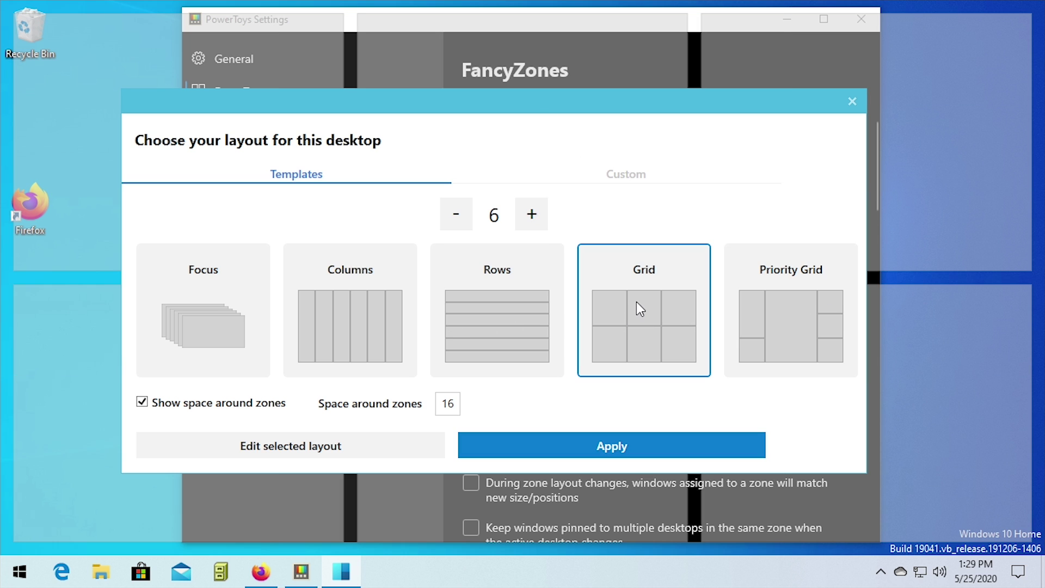
pyautogui.click(476, 308)
pyautogui.click(343, 308)
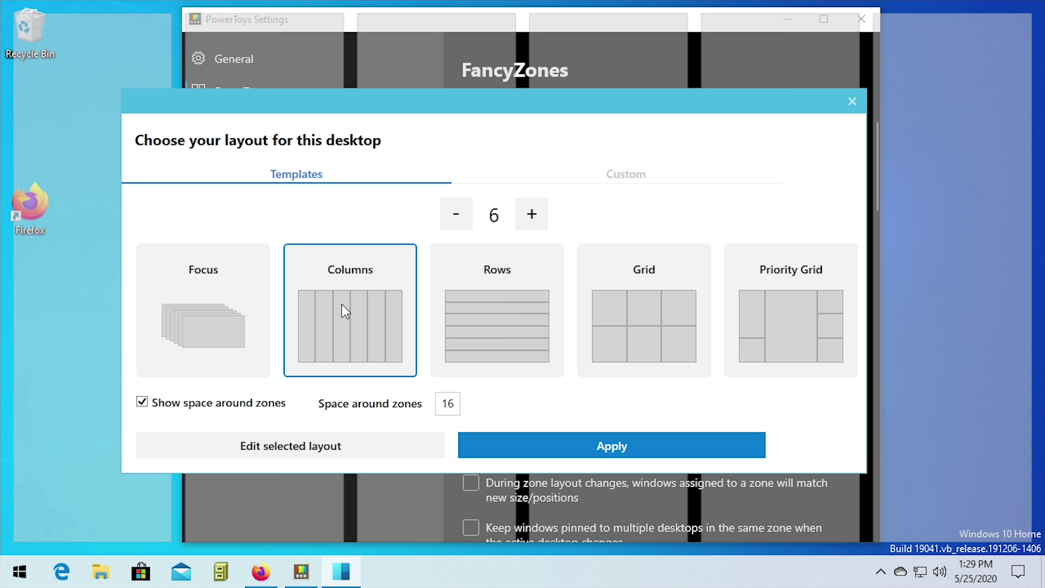
pyautogui.click(205, 306)
# Try the templates with 40 zones, and set up the Rows template with 4 zones.
pyautogui.click(536, 214)
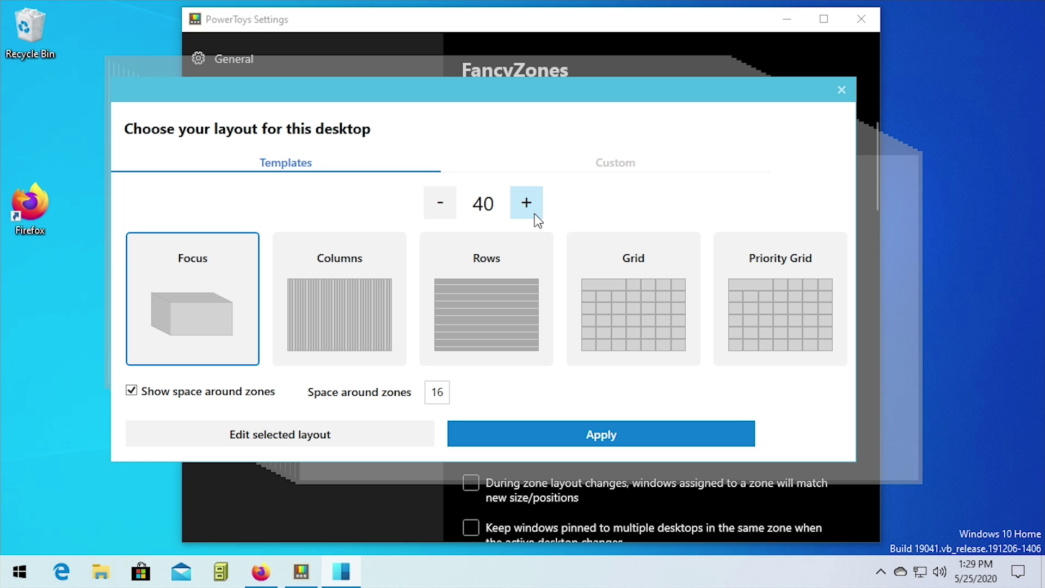
pyautogui.moveTo(541, 94); pyautogui.dragTo(595, 75)
pyautogui.moveTo(305, 73); pyautogui.dragTo(164, 50)
pyautogui.click(160, 91)
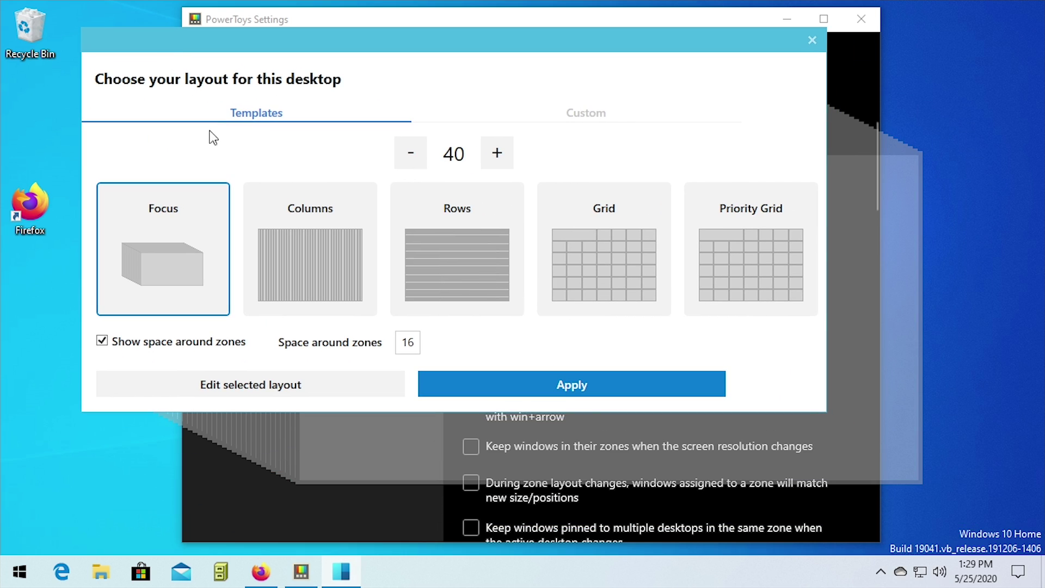
pyautogui.click(746, 237)
pyautogui.moveTo(644, 51); pyautogui.dragTo(457, 210)
pyautogui.click(732, 490)
pyautogui.moveTo(638, 316); pyautogui.dragTo(593, 183)
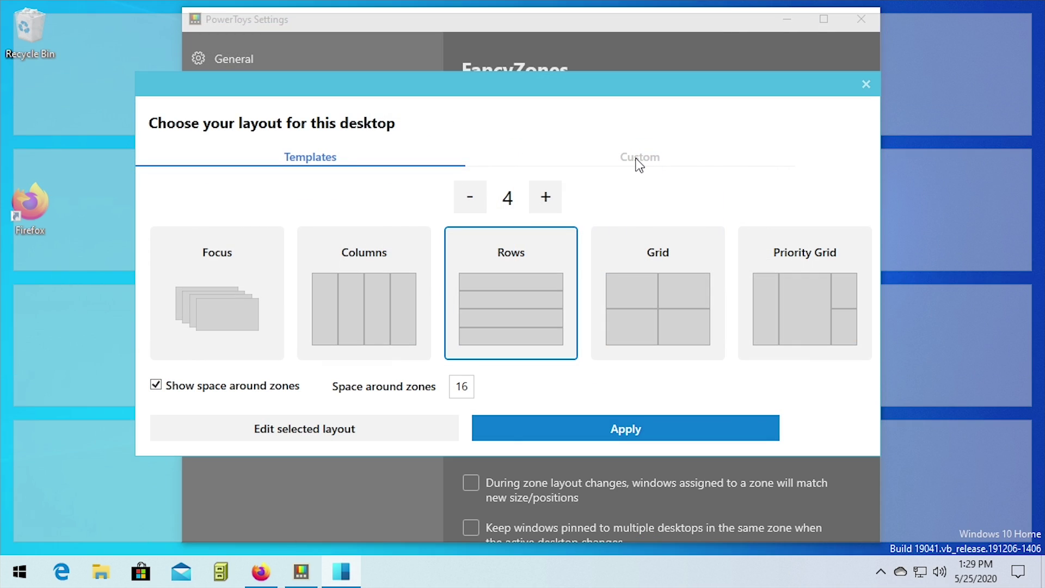
# Start a new custom zone layout and name it My Layout.
pyautogui.click(640, 162)
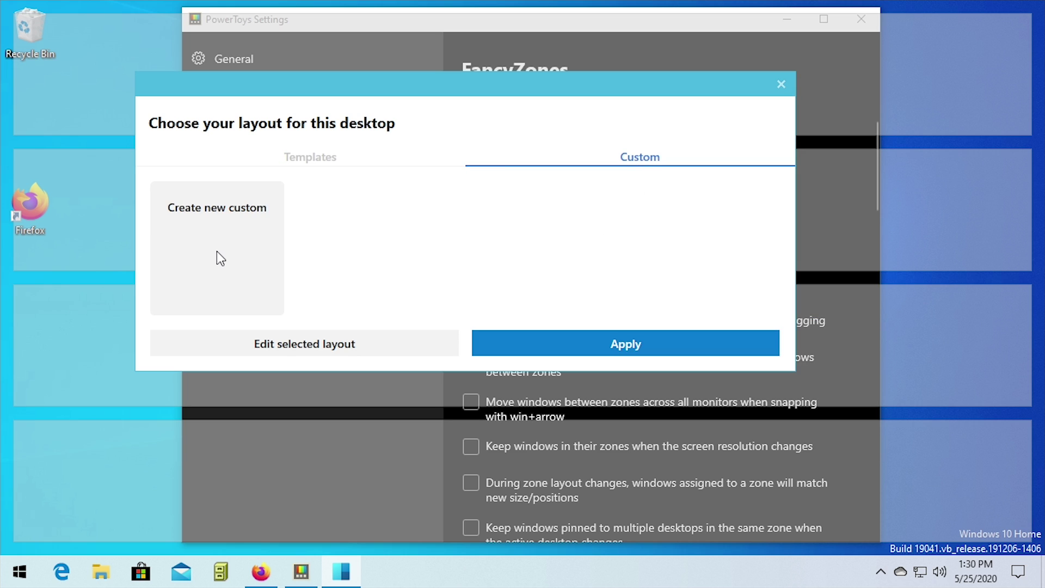
pyautogui.click(238, 231)
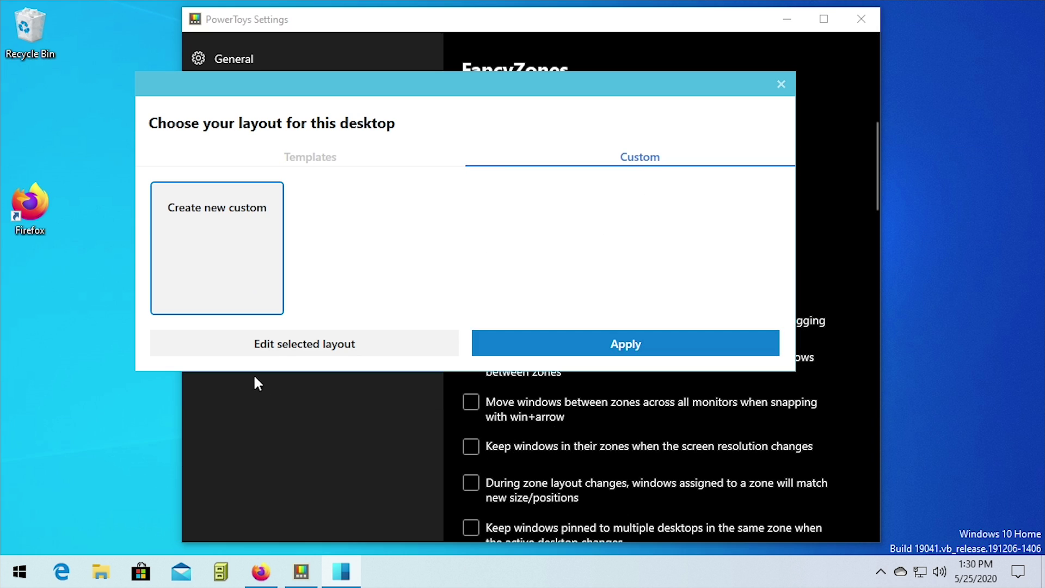
pyautogui.click(251, 348)
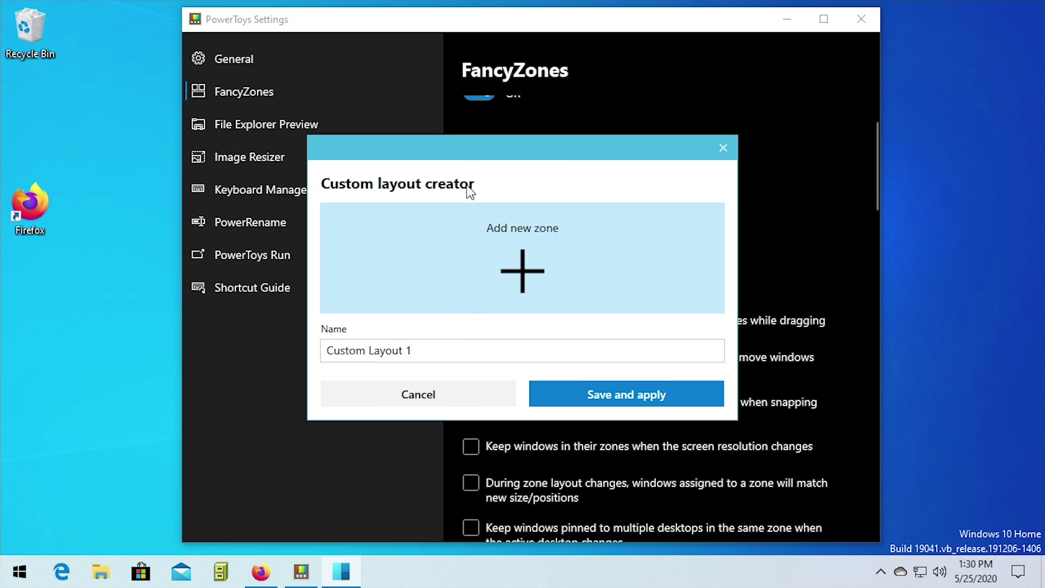
pyautogui.moveTo(450, 147); pyautogui.dragTo(374, 105)
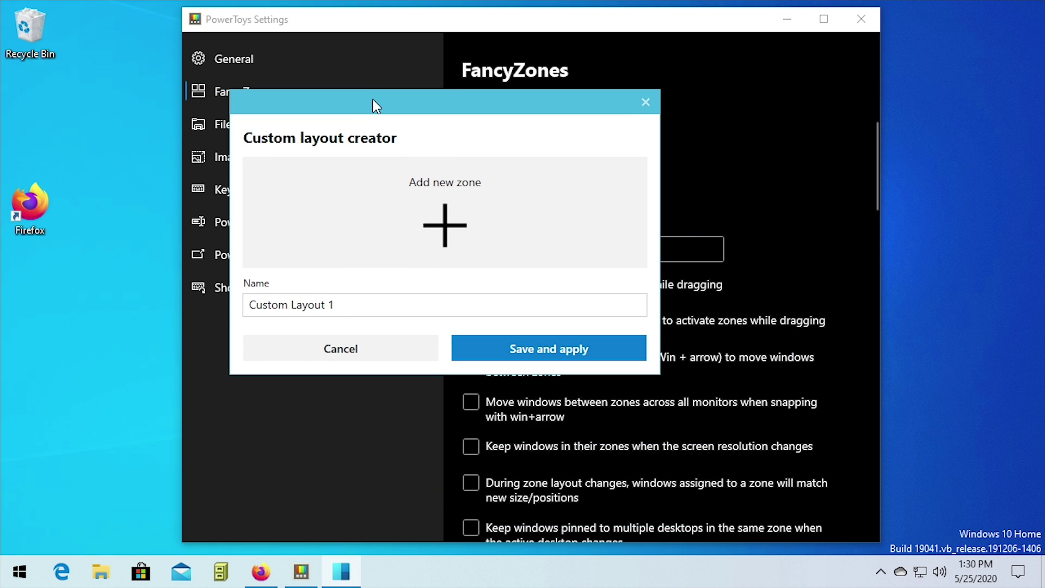
pyautogui.tripleClick(315, 305)
pyautogui.press('BackSpace')
pyautogui.write('My Layout')
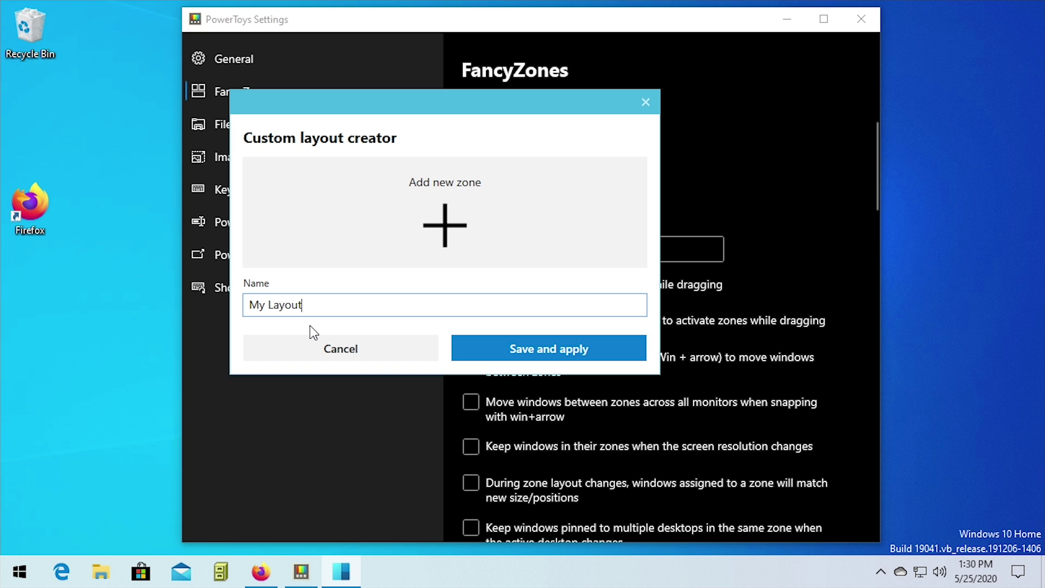
# Add the first zone and shape it into a wide central zone covering the desktop's full height.
pyautogui.click(443, 208)
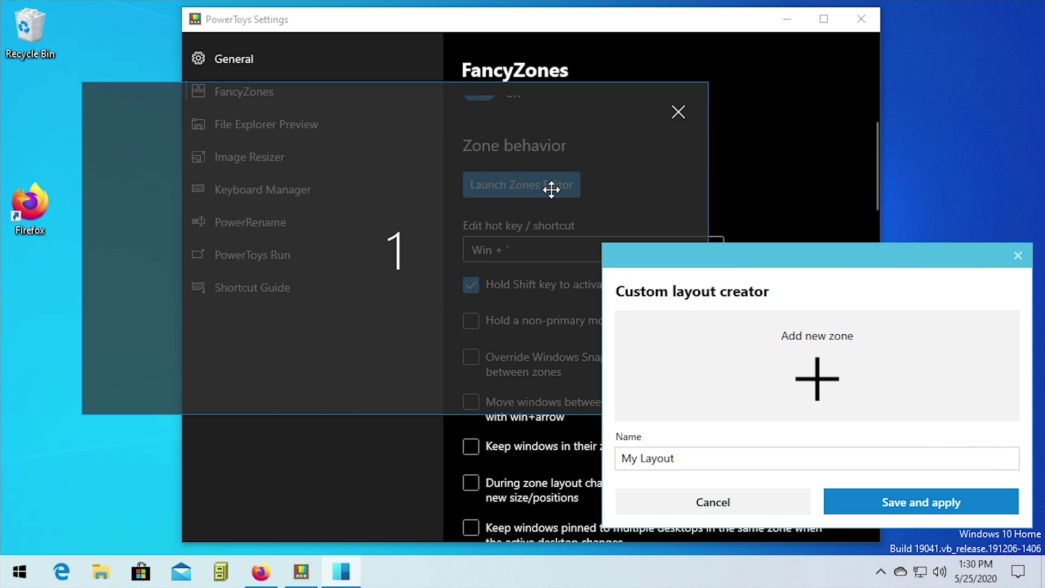
pyautogui.moveTo(423, 176); pyautogui.dragTo(449, 272)
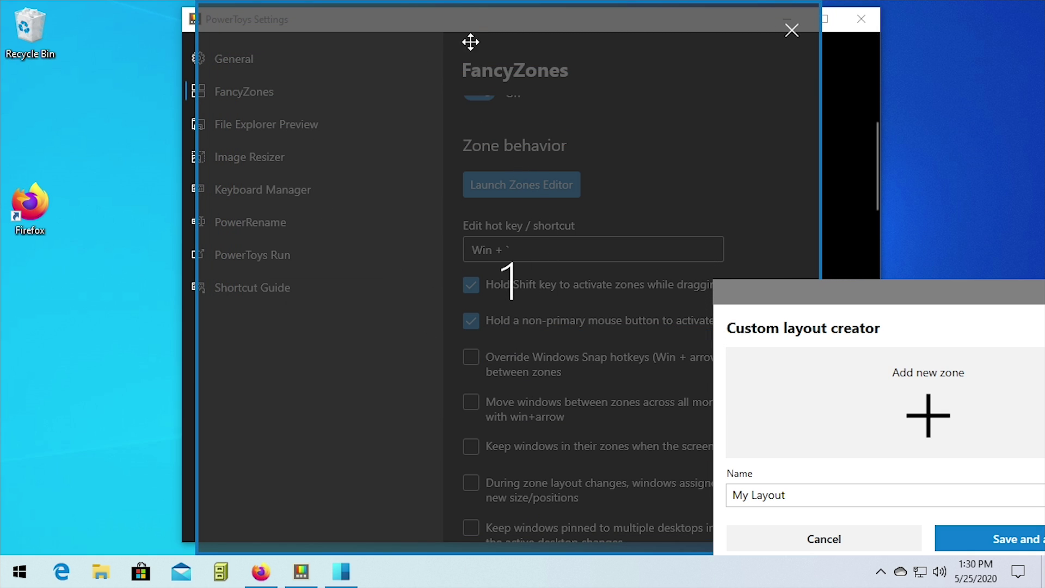
pyautogui.click(838, 295)
# Add two zones stacked one above the other, filling the space left of the central zone.
pyautogui.moveTo(838, 295); pyautogui.dragTo(372, 114)
pyautogui.click(455, 223)
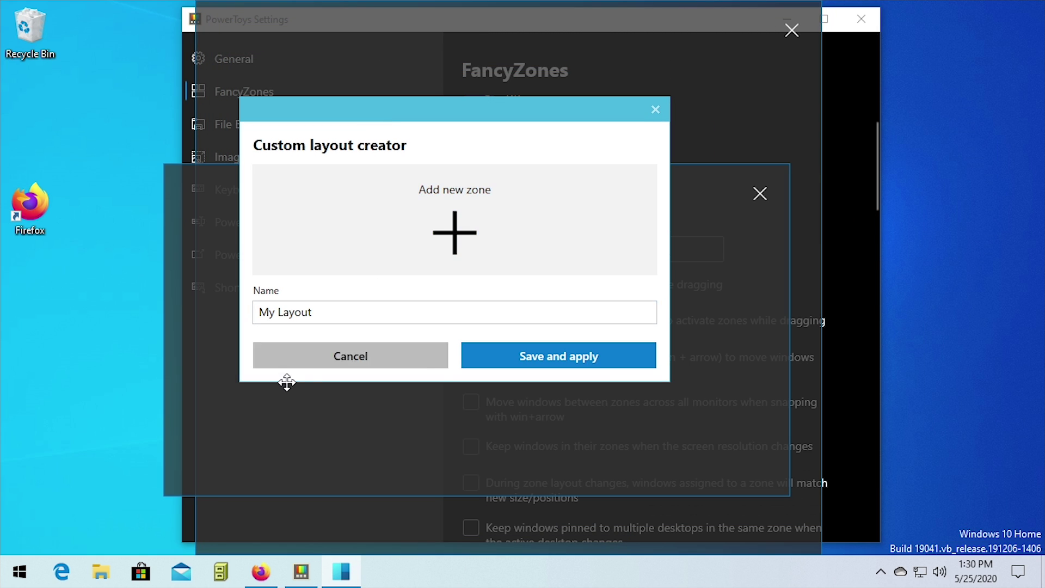
pyautogui.moveTo(310, 390); pyautogui.dragTo(28, 201)
pyautogui.moveTo(661, 72); pyautogui.dragTo(163, 77)
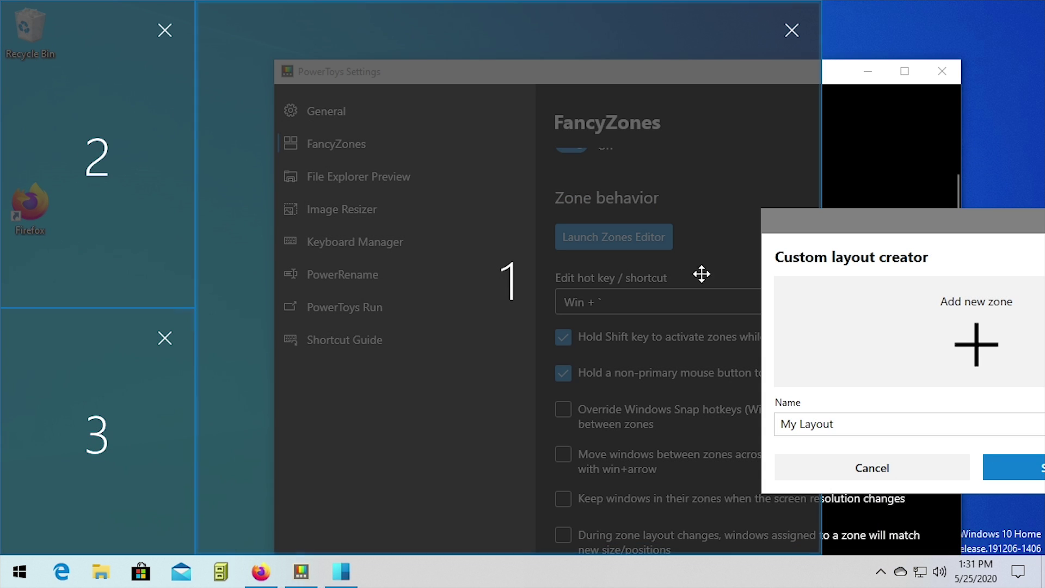
# Add a fourth zone filling the upper part of the space right of the central zone.
pyautogui.moveTo(856, 221); pyautogui.dragTo(250, 133)
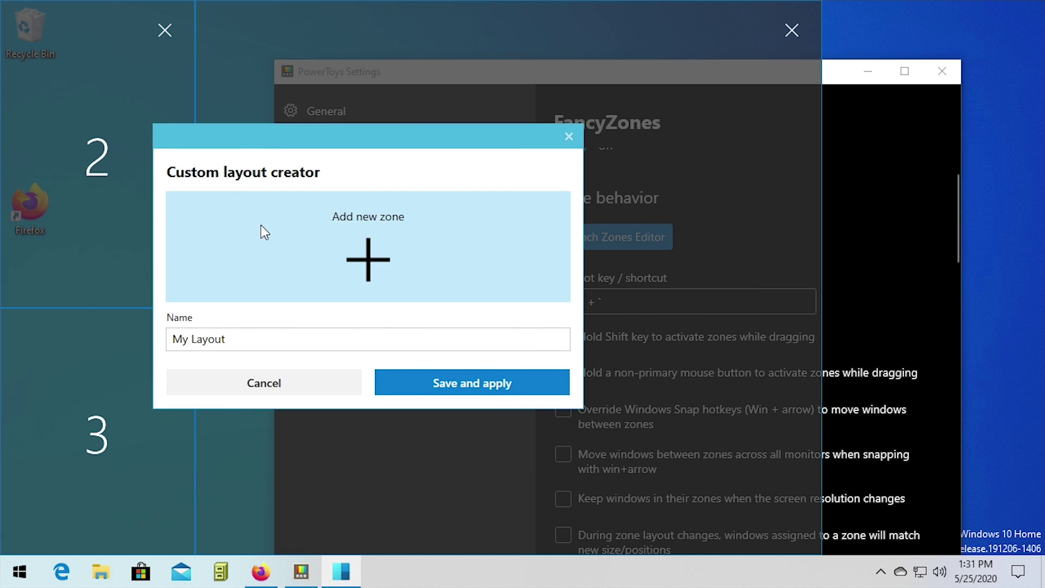
pyautogui.click(263, 229)
pyautogui.moveTo(672, 322); pyautogui.dragTo(807, 35)
pyautogui.moveTo(413, 87); pyautogui.dragTo(843, 93)
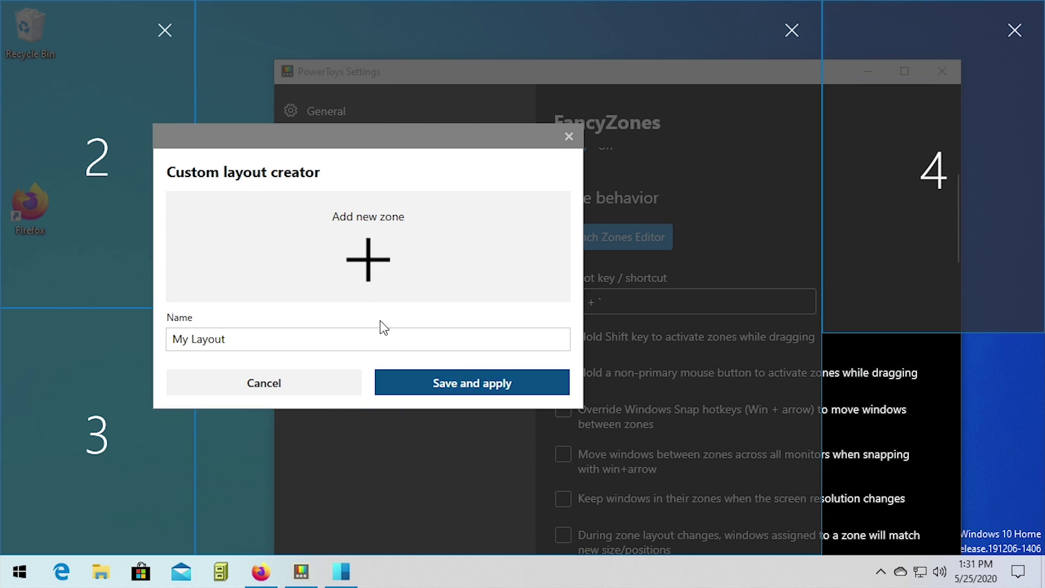
# Add a fifth zone filling the space below the fourth one, and save and apply My Layout.
pyautogui.click(547, 276)
pyautogui.moveTo(684, 247); pyautogui.dragTo(712, 252)
pyautogui.moveTo(415, 141); pyautogui.dragTo(218, 30)
pyautogui.moveTo(425, 234); pyautogui.dragTo(835, 343)
pyautogui.moveTo(217, 24); pyautogui.dragTo(662, 188)
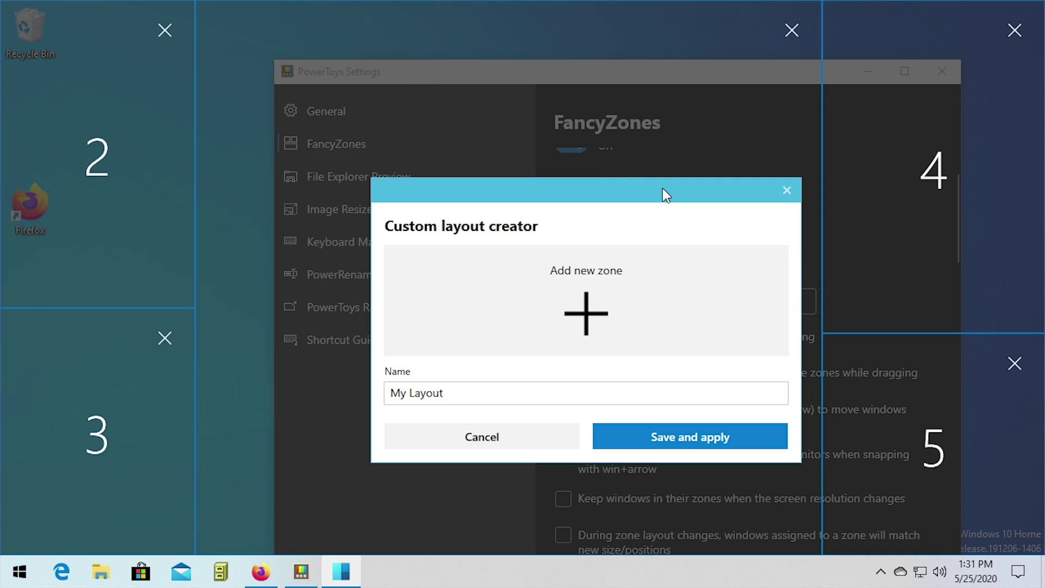
pyautogui.click(676, 438)
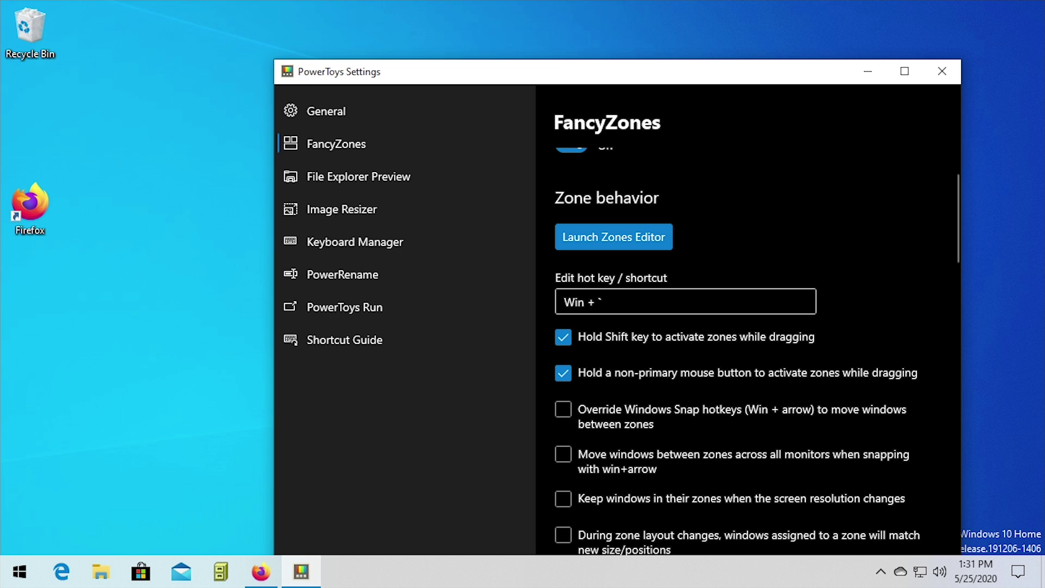
# Check My Layout in the zones editor and review the zone activation options on the FancyZones page.
pyautogui.press('super+grave')
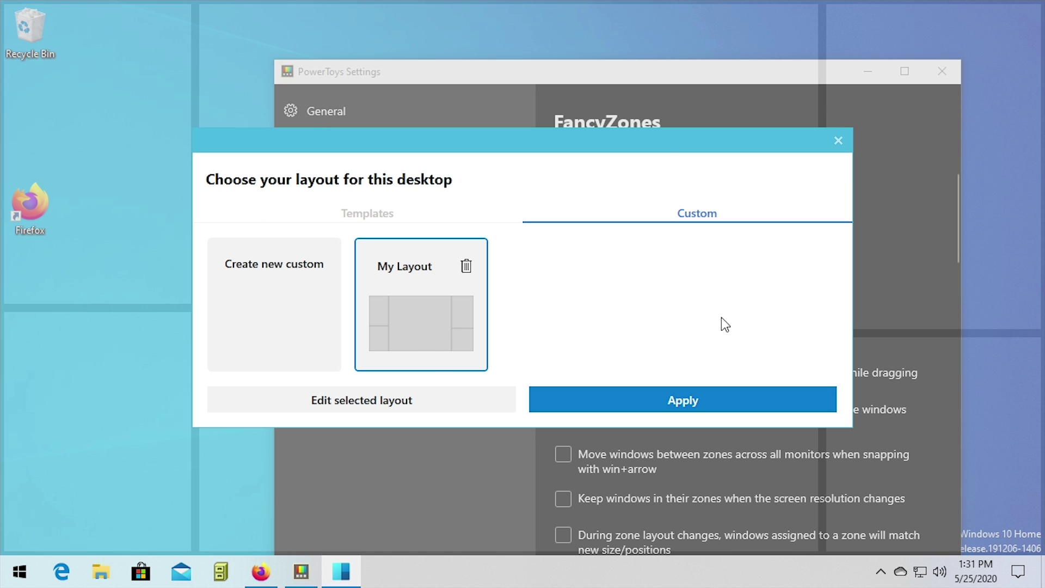
pyautogui.click(837, 142)
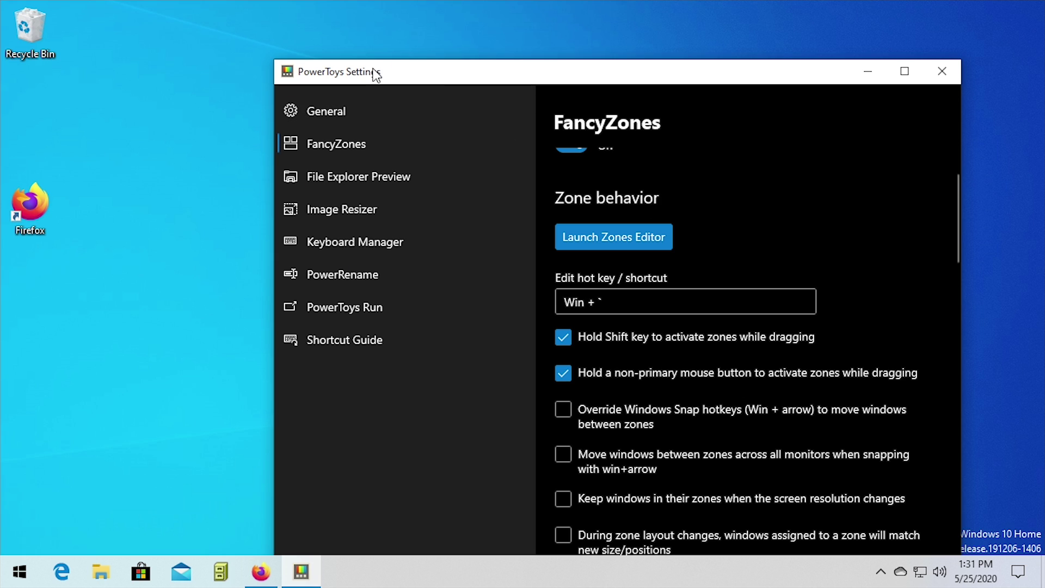
pyautogui.scroll(-3, 777, 277)
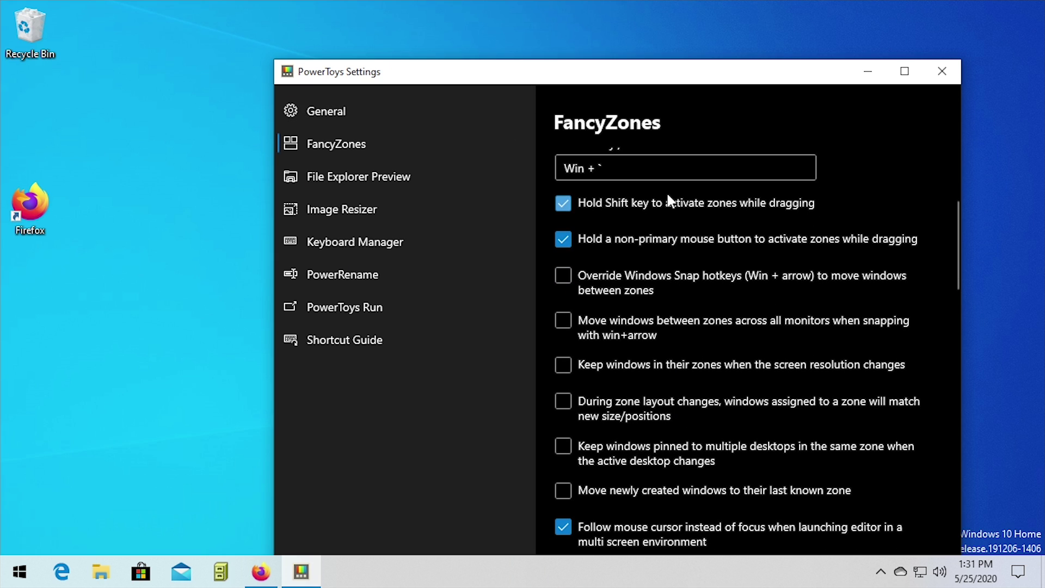
pyautogui.scroll(1, 636, 257)
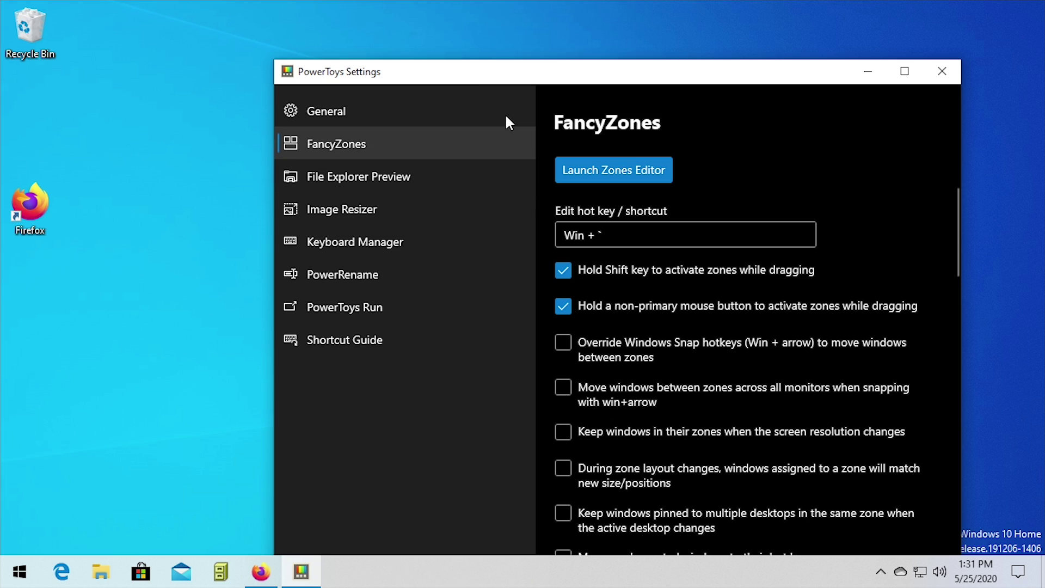
# Snap the settings window into the central zone and the Firefox window into the upper-right zone.
pyautogui.moveTo(593, 80); pyautogui.dragTo(562, 166)
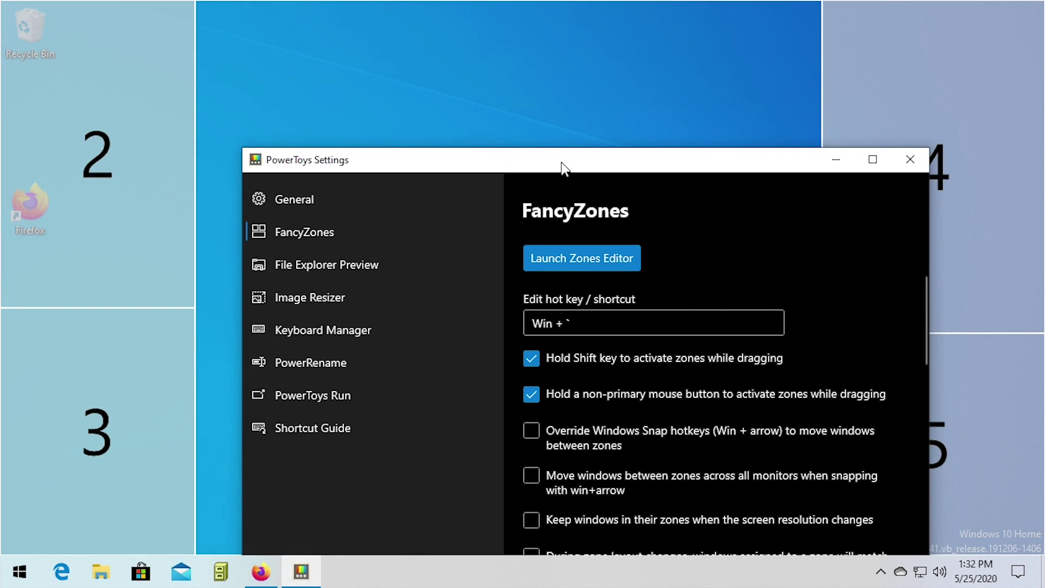
pyautogui.moveTo(563, 166); pyautogui.dragTo(542, 301)
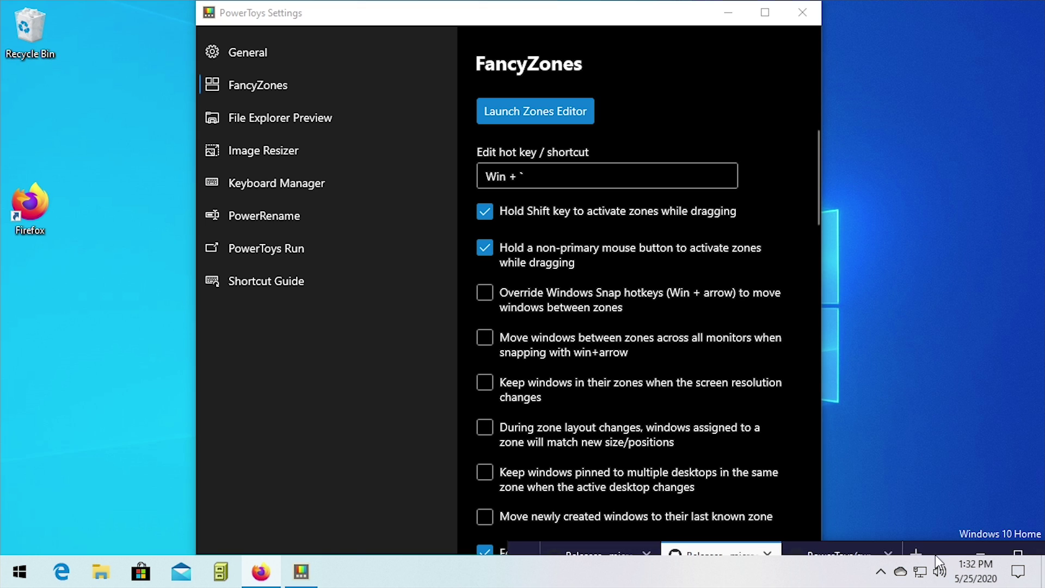
pyautogui.moveTo(936, 554); pyautogui.dragTo(961, 154)
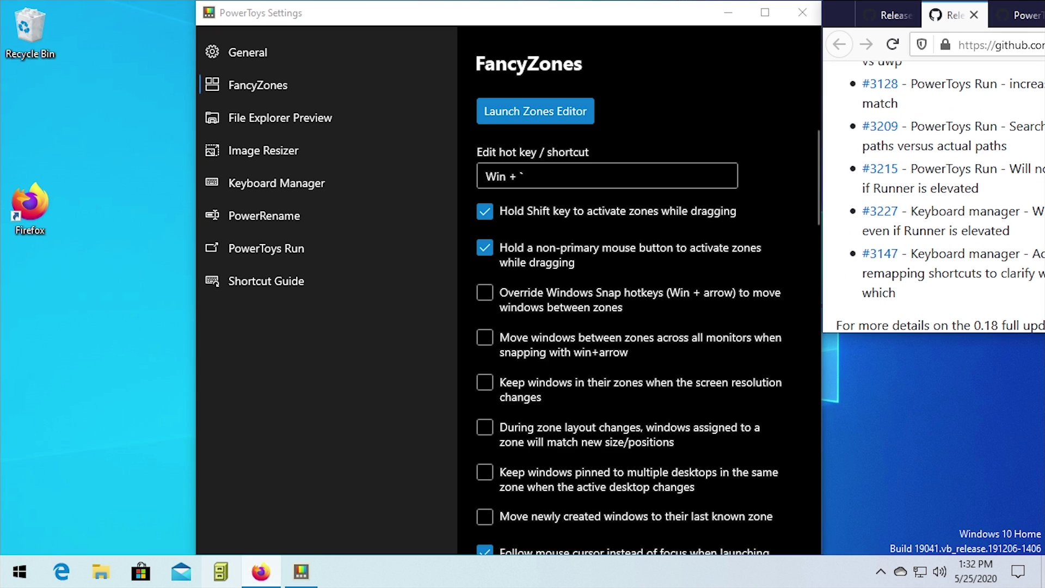
# Open the Recycle Bin and snap its window into the upper-left zone.
pyautogui.doubleClick(36, 35)
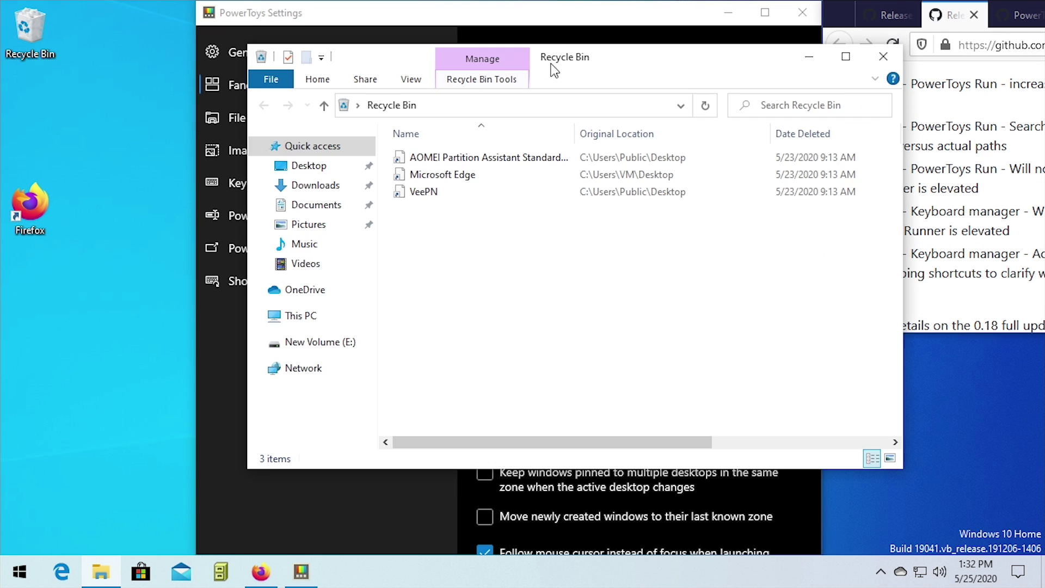
pyautogui.moveTo(565, 59); pyautogui.dragTo(147, 137)
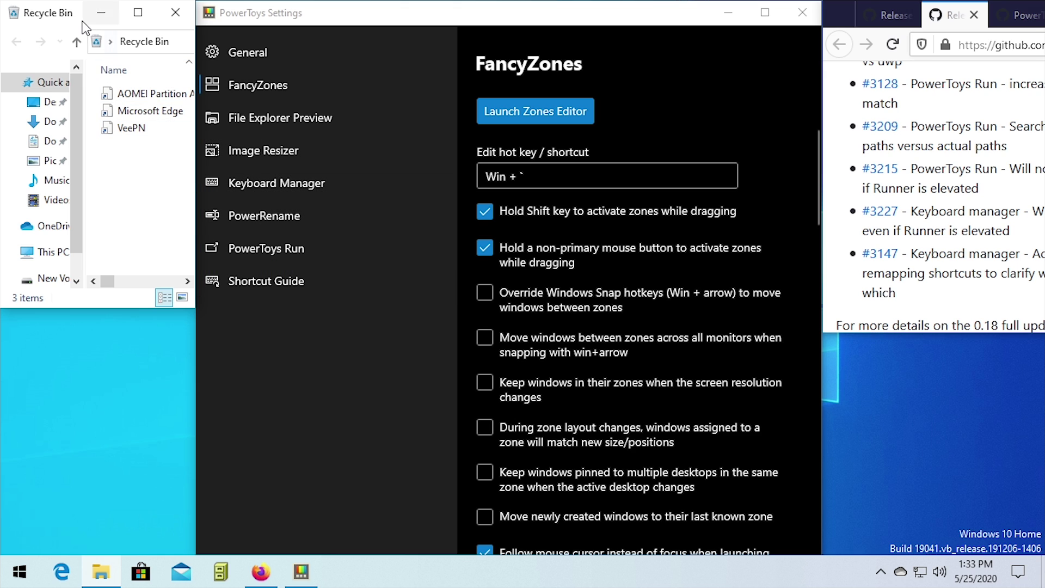
# Try the standard Windows snap of the Recycle Bin window to the desktop's left half, and float it again.
pyautogui.moveTo(80, 24); pyautogui.dragTo(305, 148)
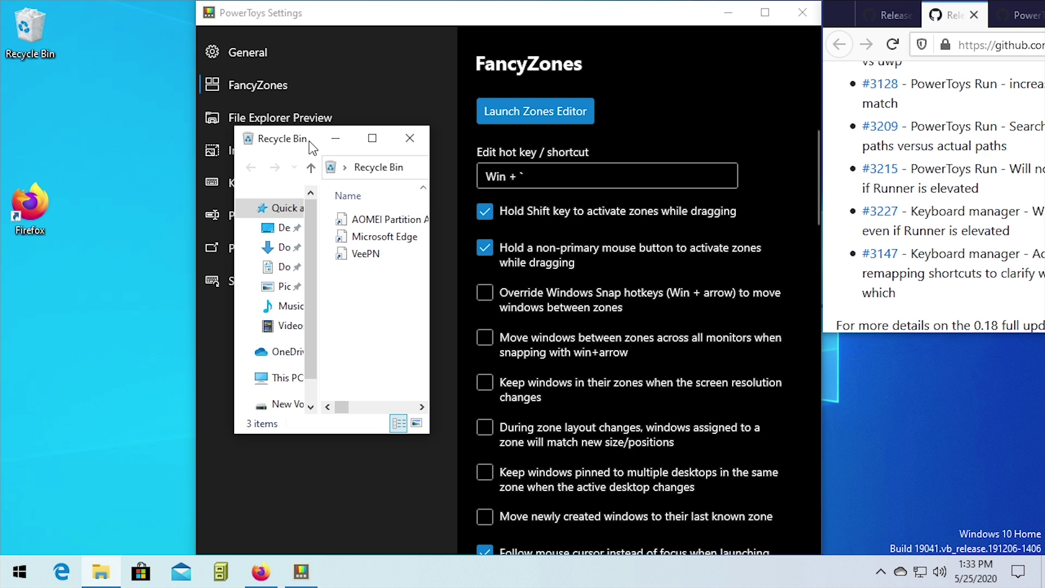
pyautogui.moveTo(312, 147); pyautogui.dragTo(1, 220)
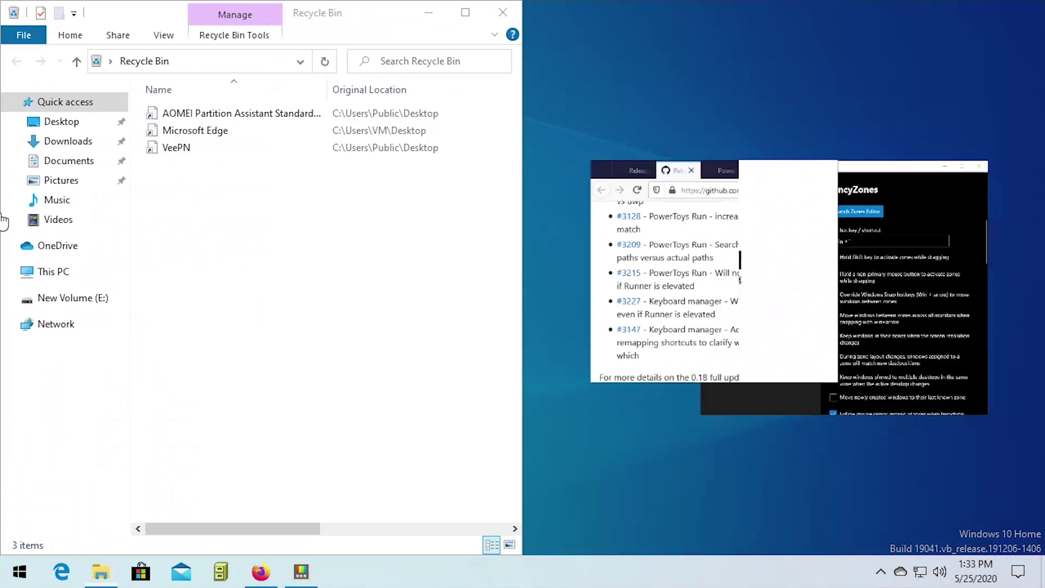
pyautogui.moveTo(164, 13); pyautogui.dragTo(428, 164)
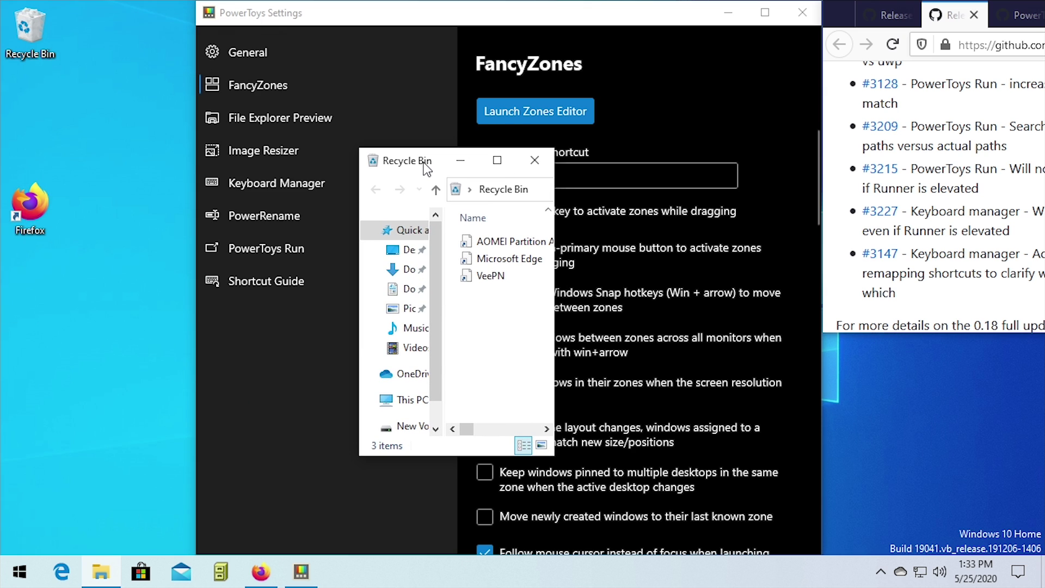
# Snap the Recycle Bin window to the left half of the desktop with the standard Windows snap.
pyautogui.click(410, 142)
pyautogui.moveTo(338, 20); pyautogui.dragTo(592, 183)
pyautogui.moveTo(413, 168); pyautogui.dragTo(1, 245)
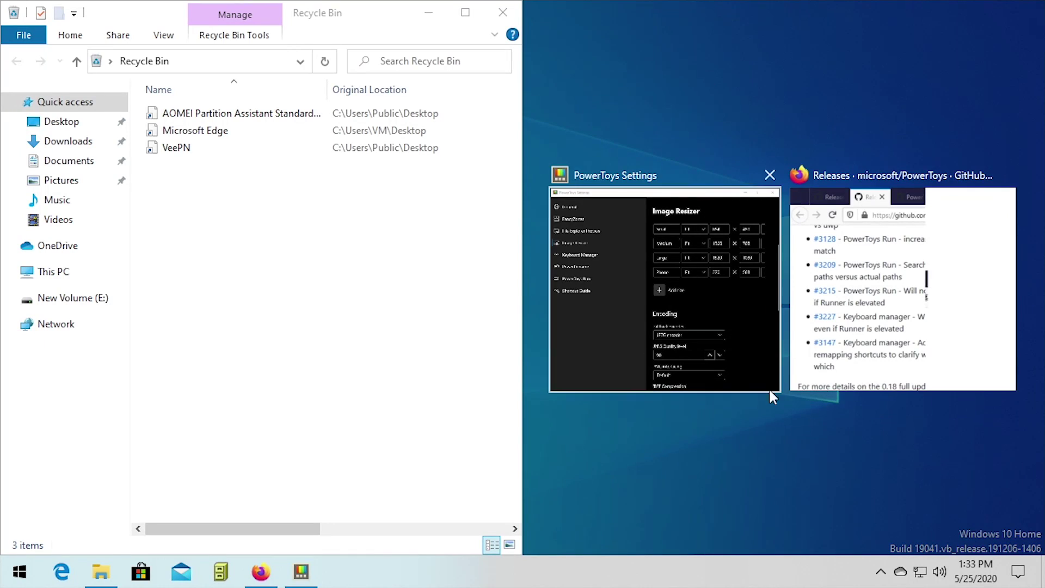
pyautogui.moveTo(311, 17); pyautogui.dragTo(1, 245)
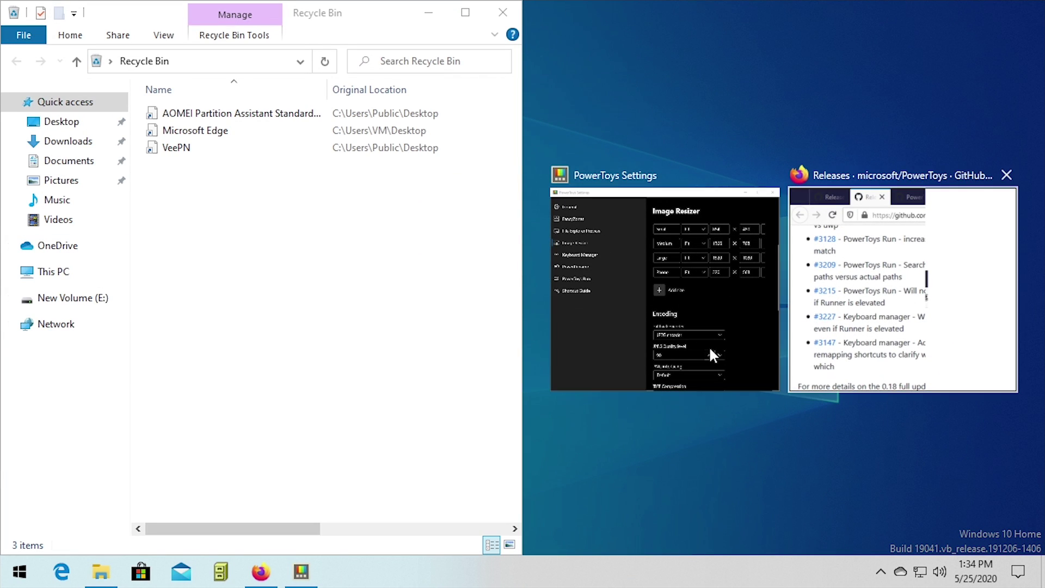
# Snap the PowerToys Settings window into the upper-left zone and float the Recycle Bin window right of the desktop's centre.
pyautogui.click(763, 361)
pyautogui.moveTo(426, 21); pyautogui.dragTo(329, 174)
pyautogui.moveTo(747, 28); pyautogui.dragTo(103, 115)
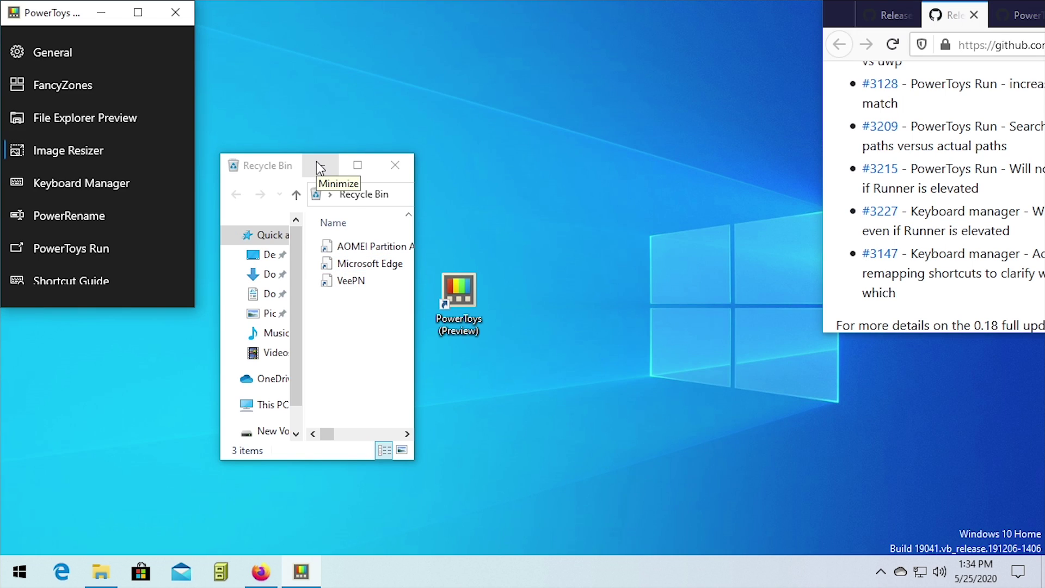
pyautogui.moveTo(286, 165); pyautogui.dragTo(625, 201)
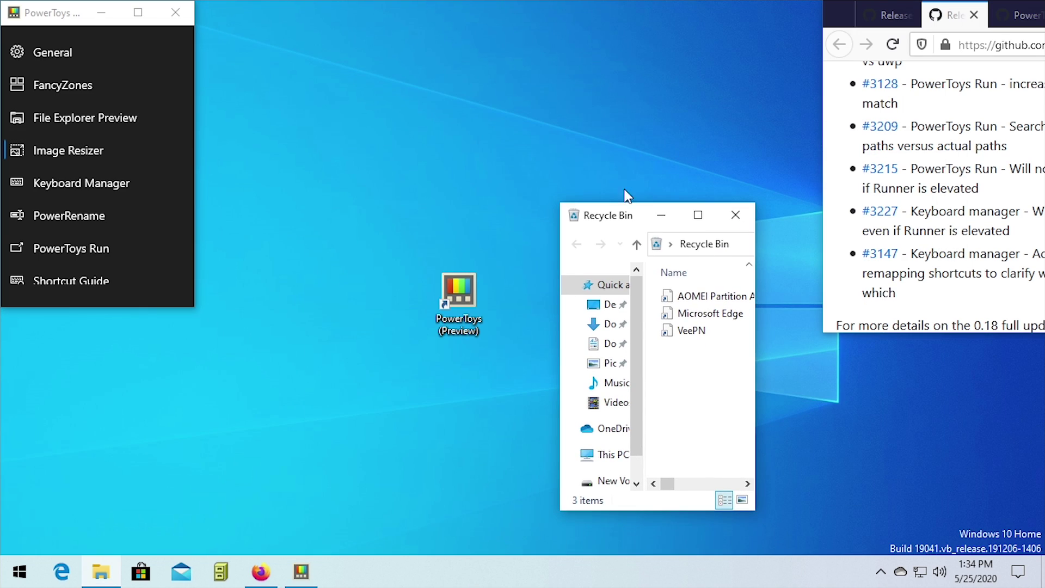
# Move the PowerToys Settings window out of its zone, enlarge it and show the FancyZones page.
pyautogui.moveTo(76, 12); pyautogui.dragTo(224, 92)
pyautogui.moveTo(346, 390); pyautogui.dragTo(412, 420)
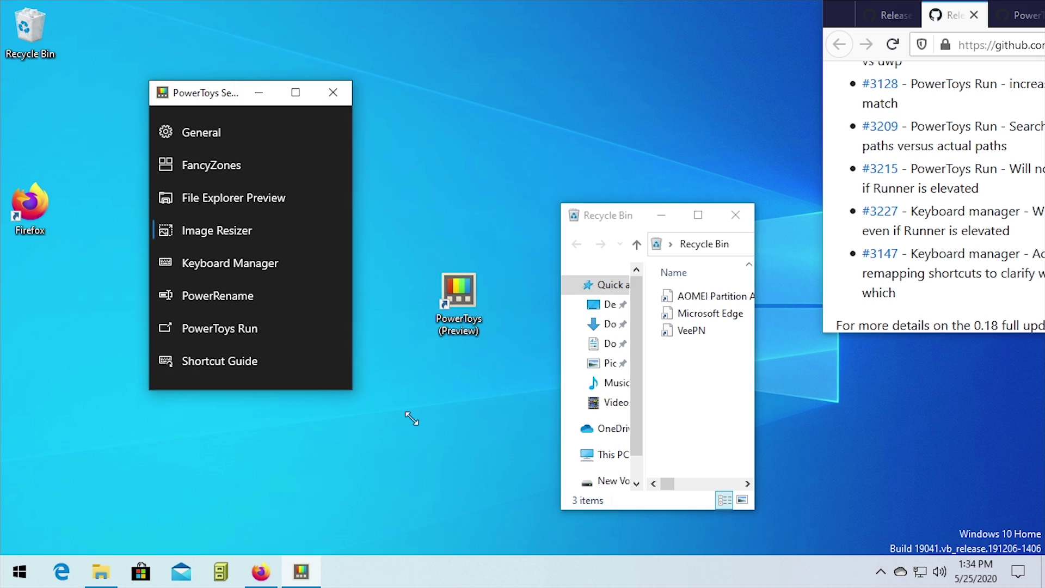
pyautogui.moveTo(412, 420); pyautogui.dragTo(794, 524)
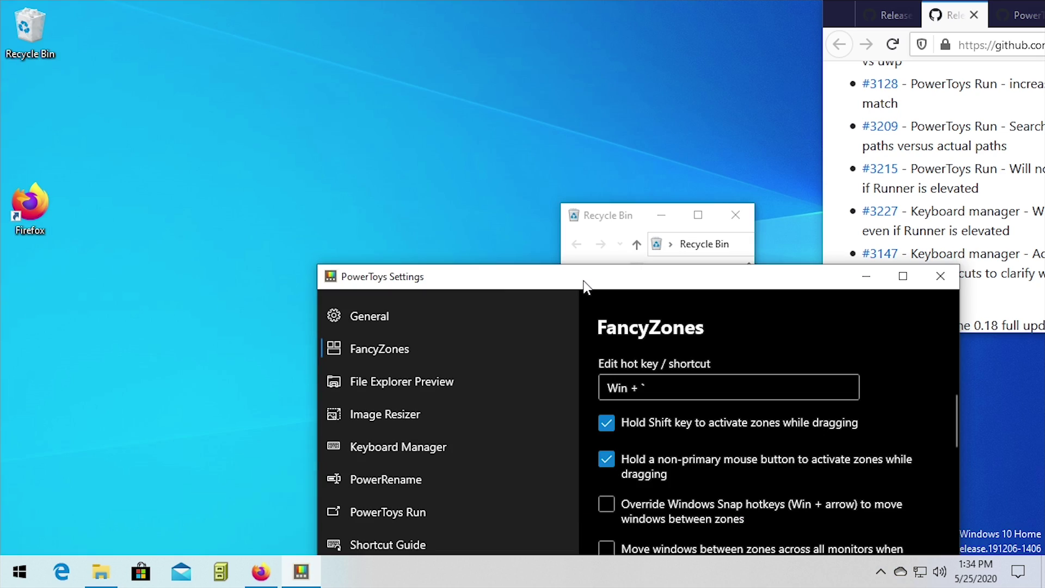
# Try moving the settings window around the desktop with the Shift and non-primary mouse button zone activation options on and off.
pyautogui.moveTo(585, 286); pyautogui.dragTo(3, 205)
pyautogui.moveTo(275, 17); pyautogui.dragTo(621, 73)
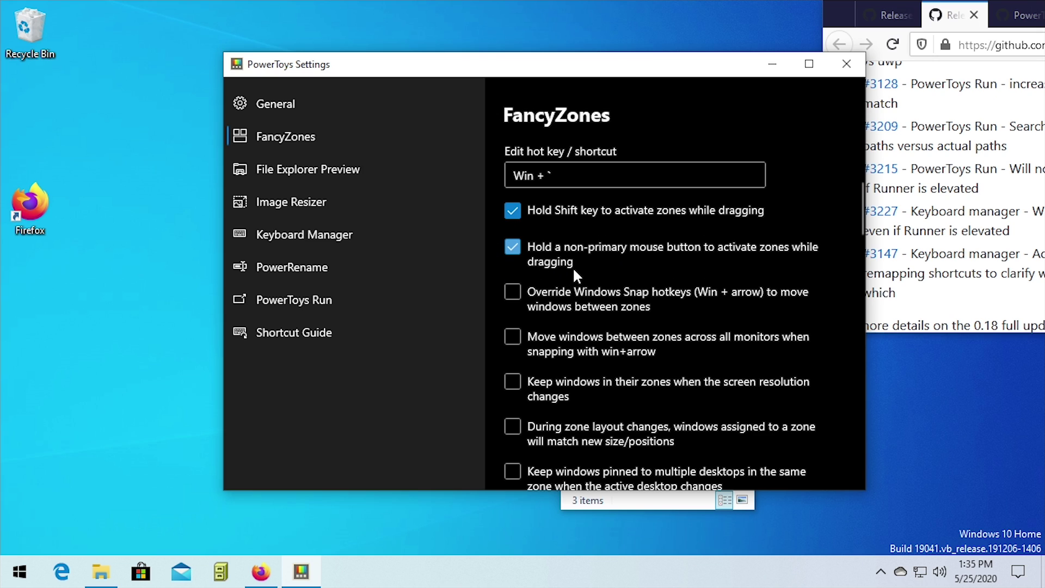
pyautogui.moveTo(499, 63); pyautogui.dragTo(435, 183)
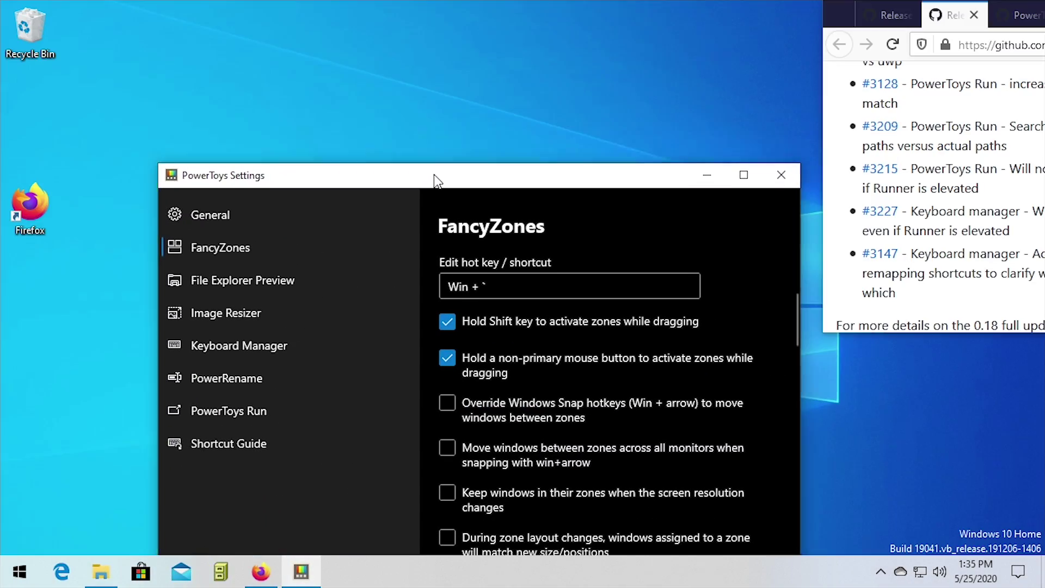
pyautogui.moveTo(434, 175); pyautogui.dragTo(385, 152)
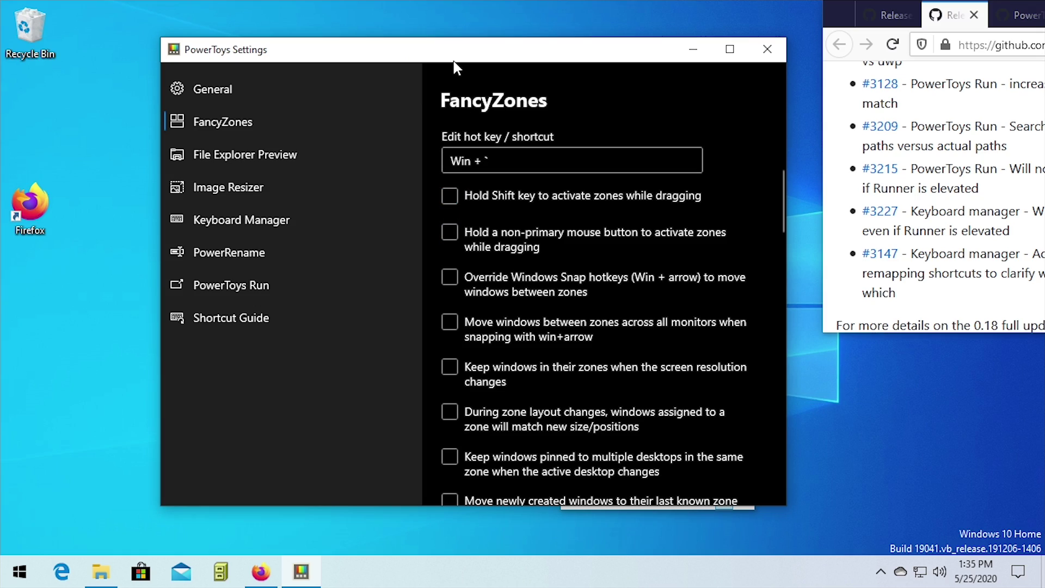
pyautogui.moveTo(497, 51); pyautogui.dragTo(498, 129)
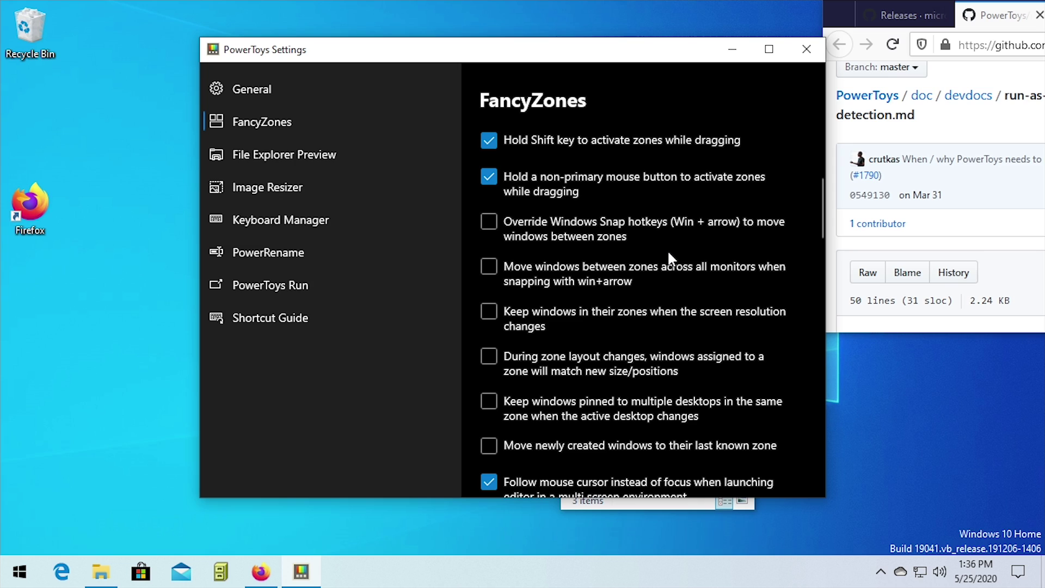
# With the Windows Snap hotkey override off, try the standard snap of the settings window to the left half and float it again.
pyautogui.click(576, 235)
pyautogui.click(548, 224)
pyautogui.press('super+Left')
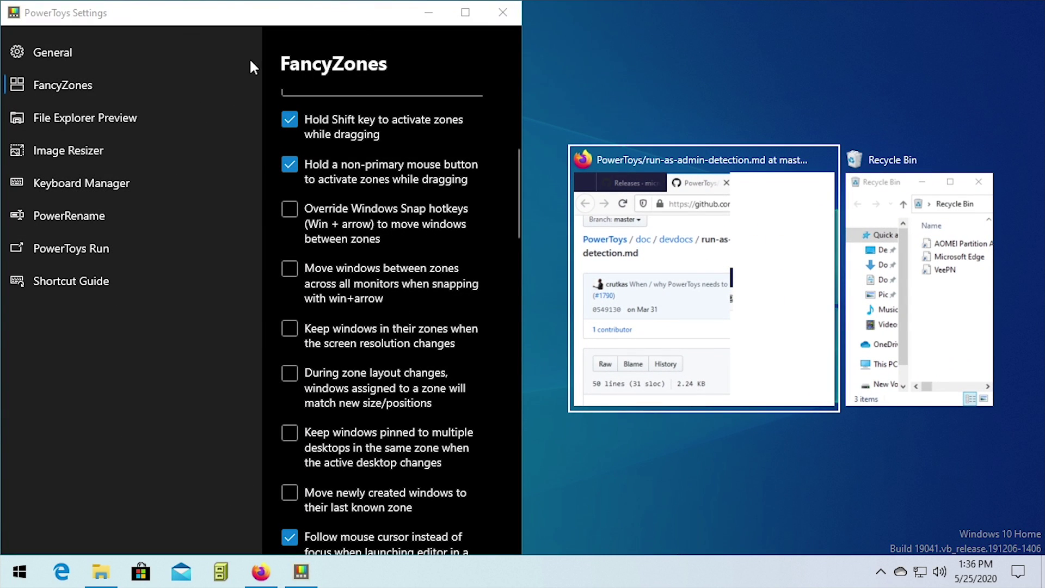
pyautogui.press('Escape')
pyautogui.press('super+Right')
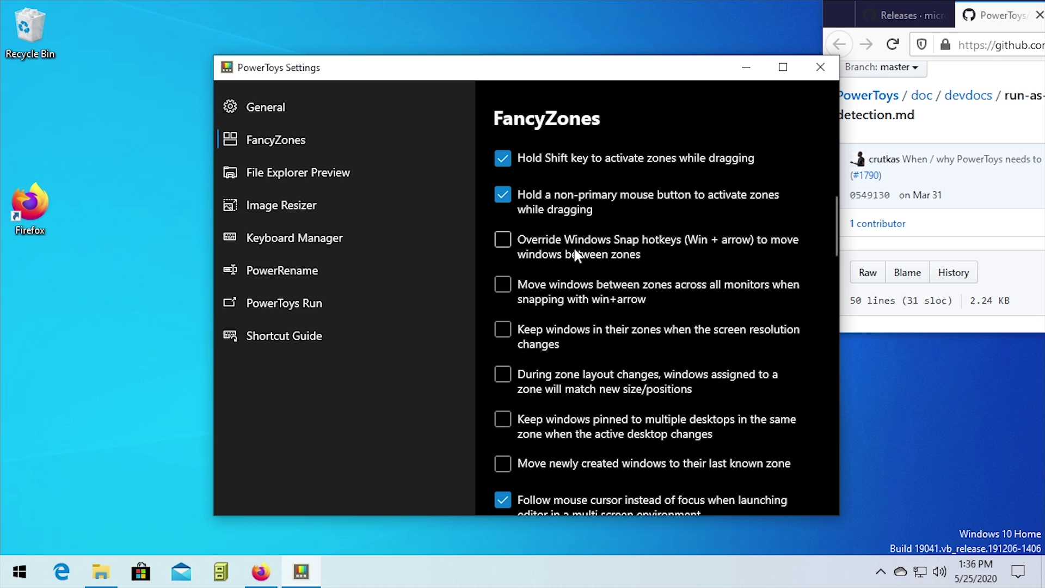
# Enable the Override Windows Snap hotkeys option and cycle the settings window rightward with the snap shortcut until it floats again.
pyautogui.click(577, 255)
pyautogui.press('super+Right')
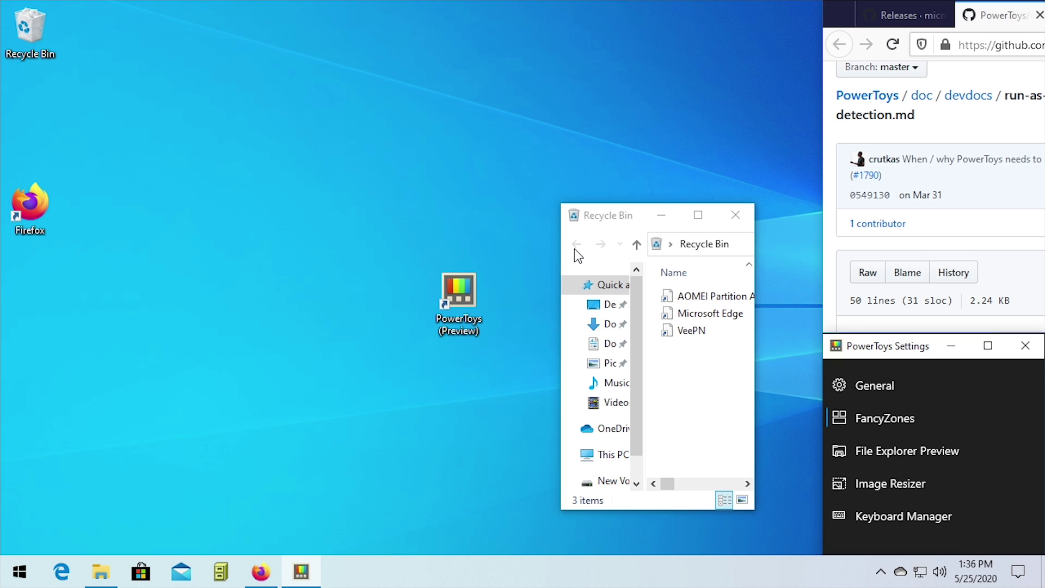
pyautogui.press('super+Right')
pyautogui.press('super+Right')
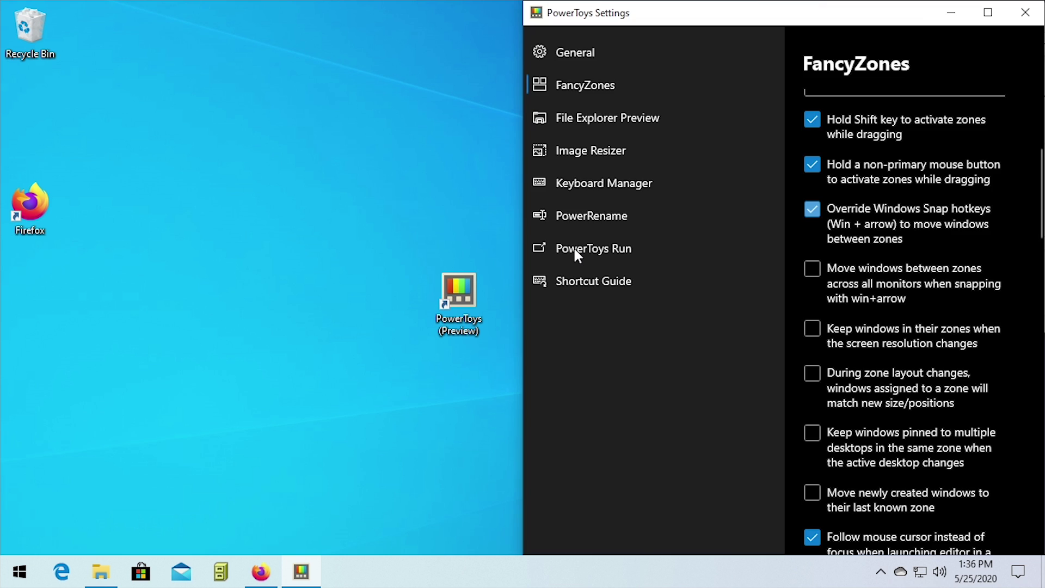
pyautogui.press('super+Right')
pyautogui.press('super+Right')
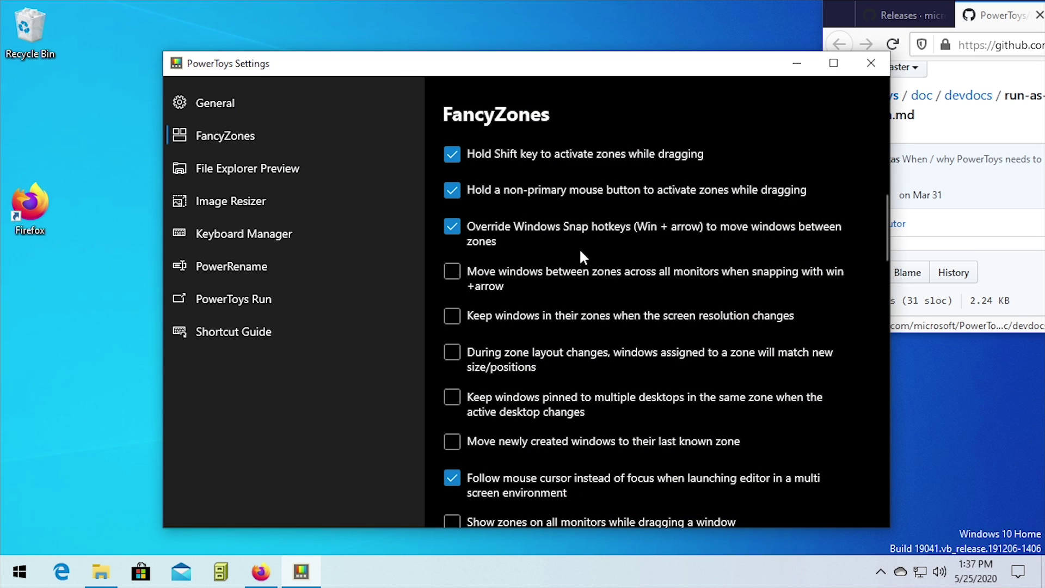
# Enable zone movement across all monitors and window matching during zone layout changes, and snap the settings window into the upper-left zone.
pyautogui.click(486, 271)
pyautogui.moveTo(436, 72); pyautogui.dragTo(349, 52)
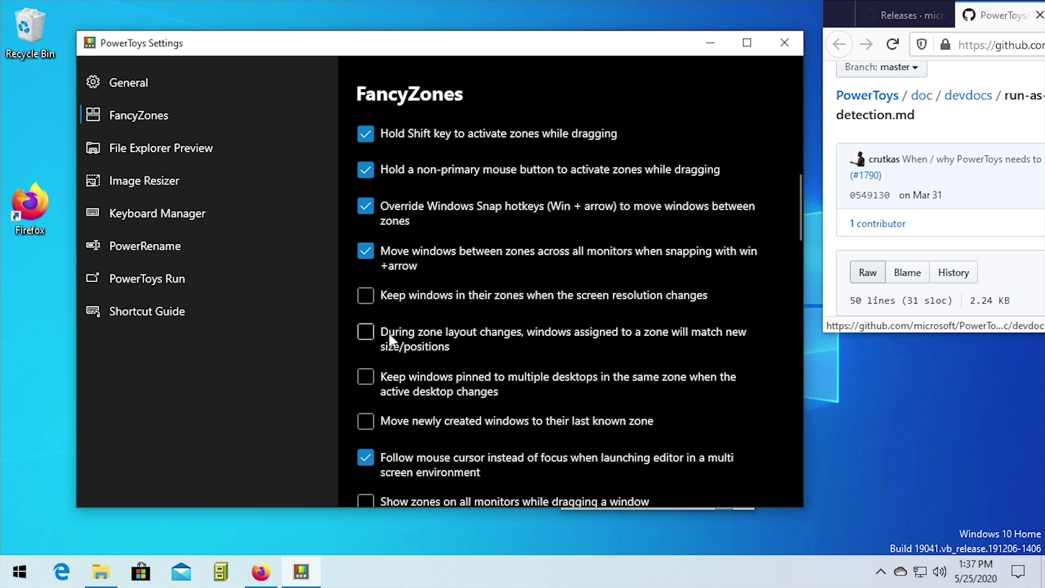
pyautogui.moveTo(419, 51); pyautogui.dragTo(166, 165)
pyautogui.click(422, 317)
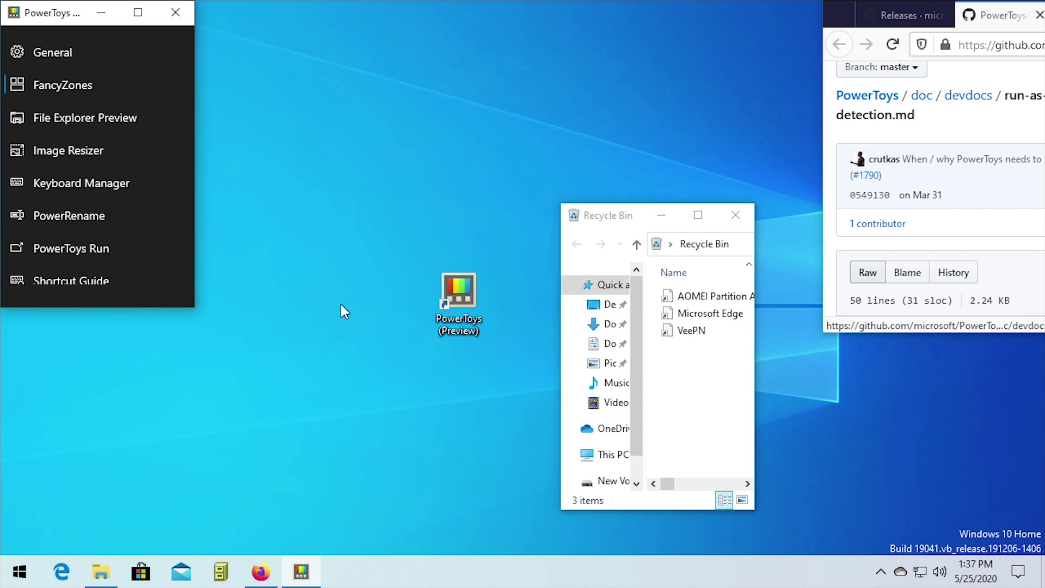
# Apply the Columns template with 4 zones as the FancyZones layout for this desktop.
pyautogui.press('super+grave')
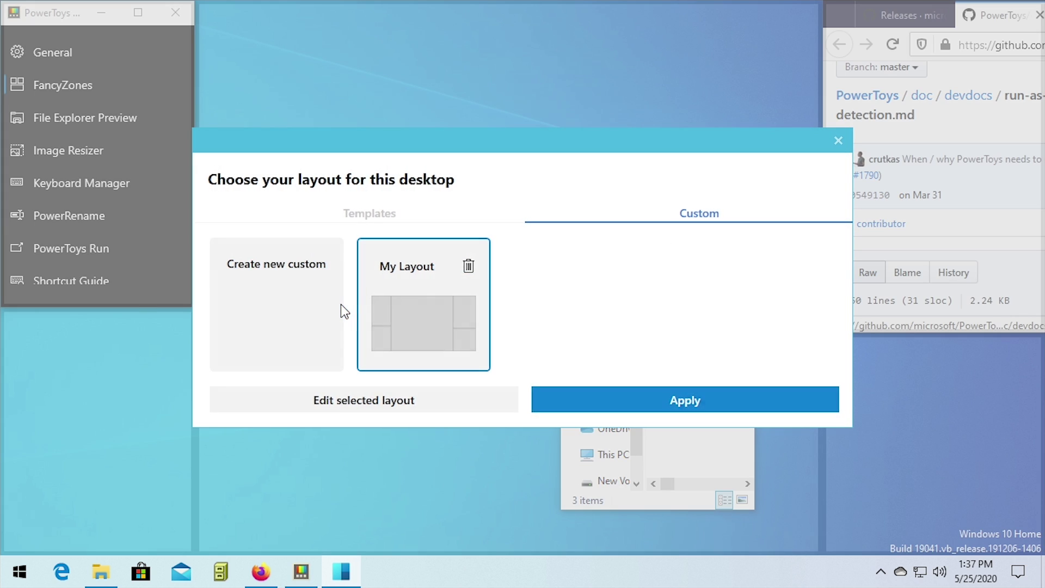
pyautogui.click(393, 220)
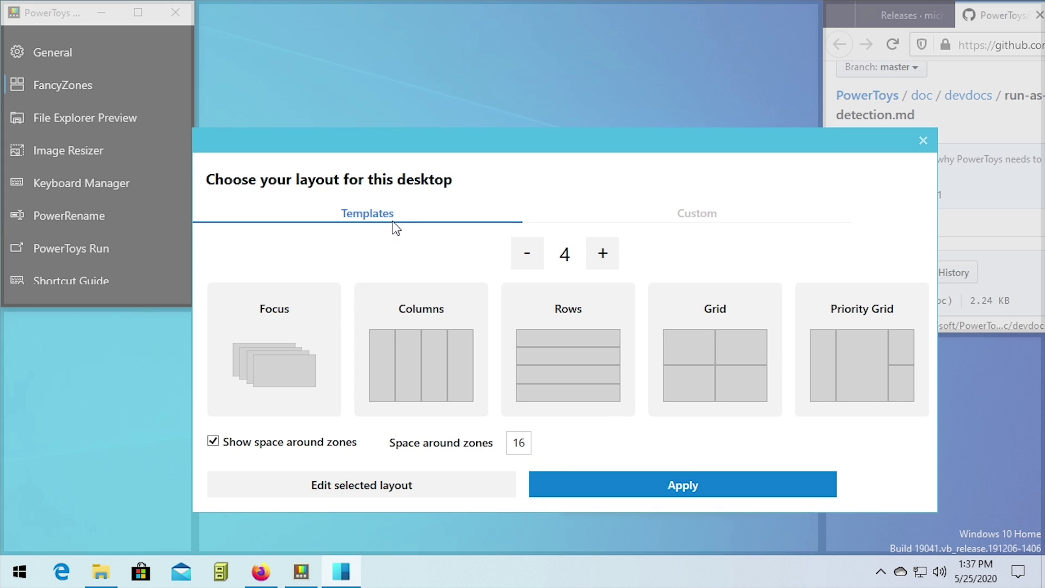
pyautogui.click(441, 325)
pyautogui.click(647, 490)
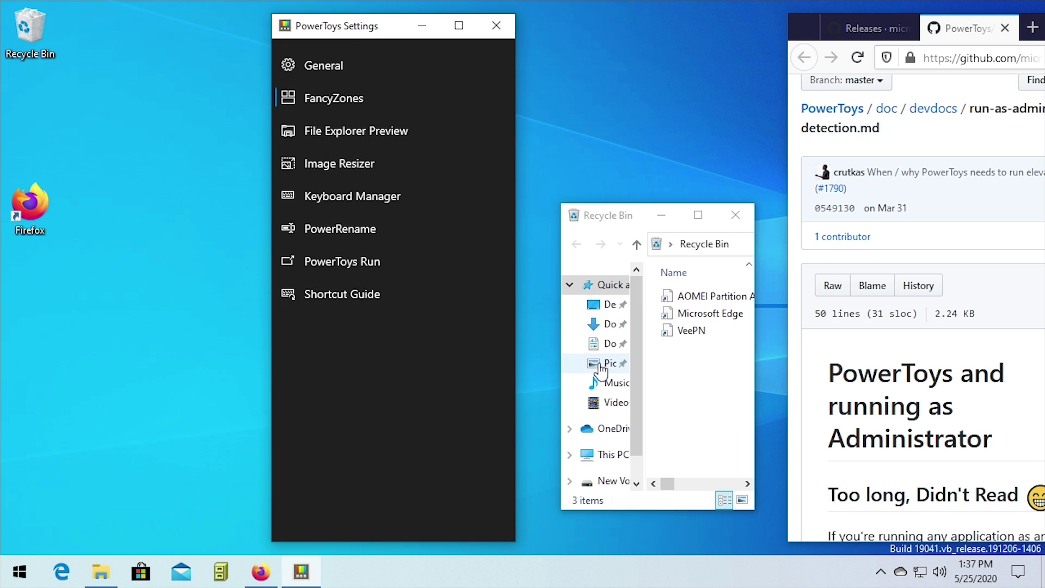
# Widen the settings window, enable the Make dragged window transparent option, and move the window to test it.
pyautogui.moveTo(361, 32)
pyautogui.mouseDown()
pyautogui.moveTo(455, 261)
pyautogui.moveTo(366, 378)
pyautogui.moveTo(327, 116)
pyautogui.moveTo(360, 37)
pyautogui.moveTo(377, 30)
pyautogui.mouseUp()
pyautogui.moveTo(532, 140); pyautogui.dragTo(1043, 177)
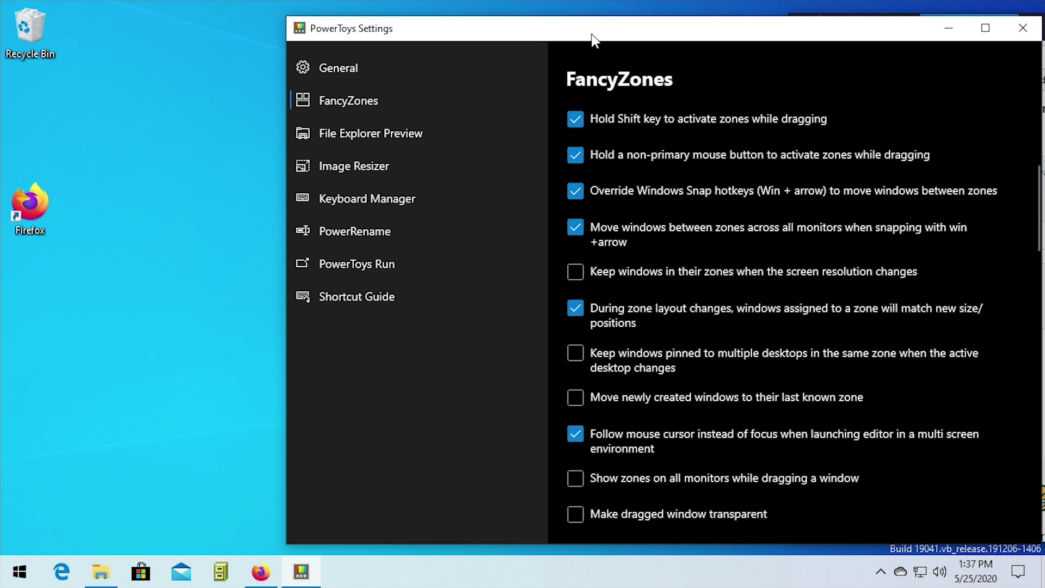
pyautogui.moveTo(593, 40); pyautogui.dragTo(445, 26)
pyautogui.scroll(-3, 733, 378)
pyautogui.click(450, 438)
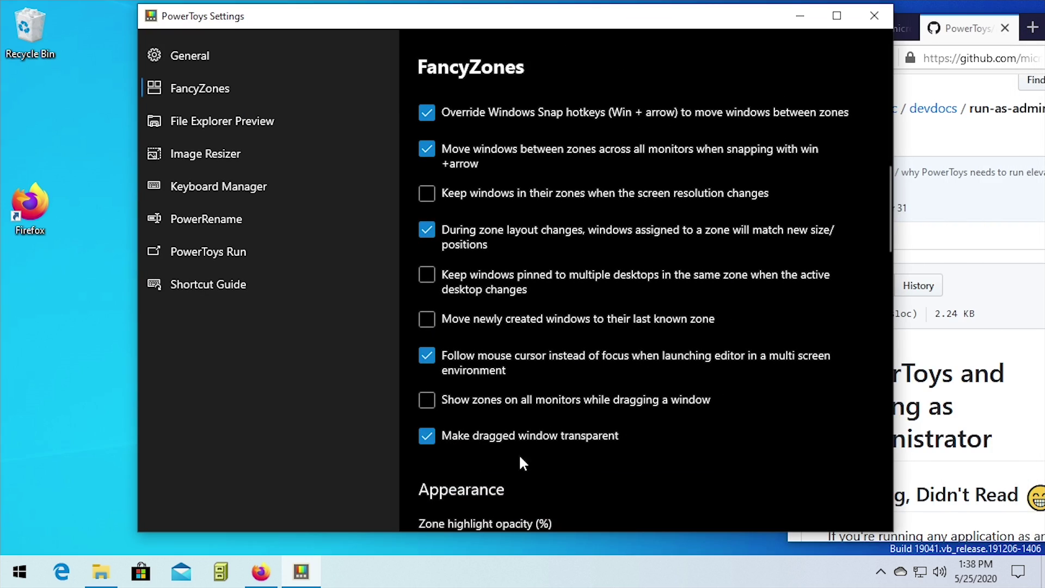
pyautogui.moveTo(502, 24); pyautogui.dragTo(419, 122)
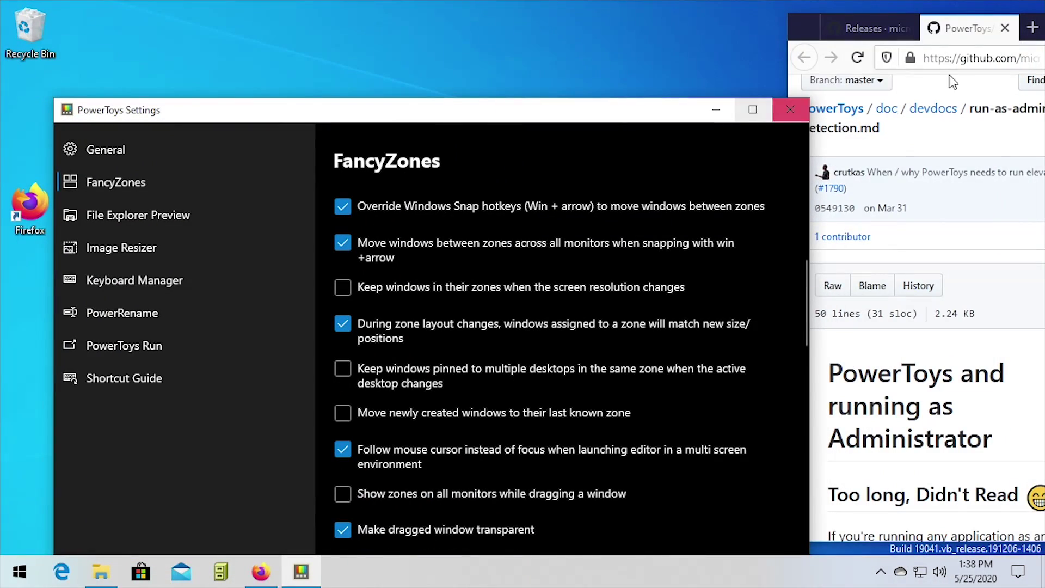
# Move the Firefox window away from the desktop's right edge and widen it.
pyautogui.moveTo(807, 43); pyautogui.dragTo(686, 45)
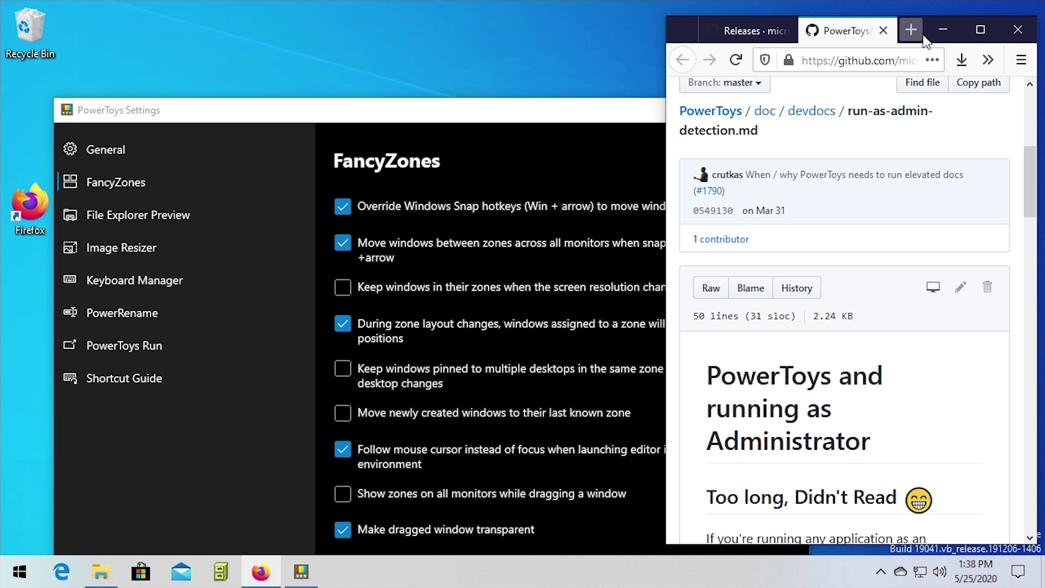
pyautogui.moveTo(666, 103); pyautogui.dragTo(542, 102)
pyautogui.moveTo(902, 39); pyautogui.dragTo(844, 54)
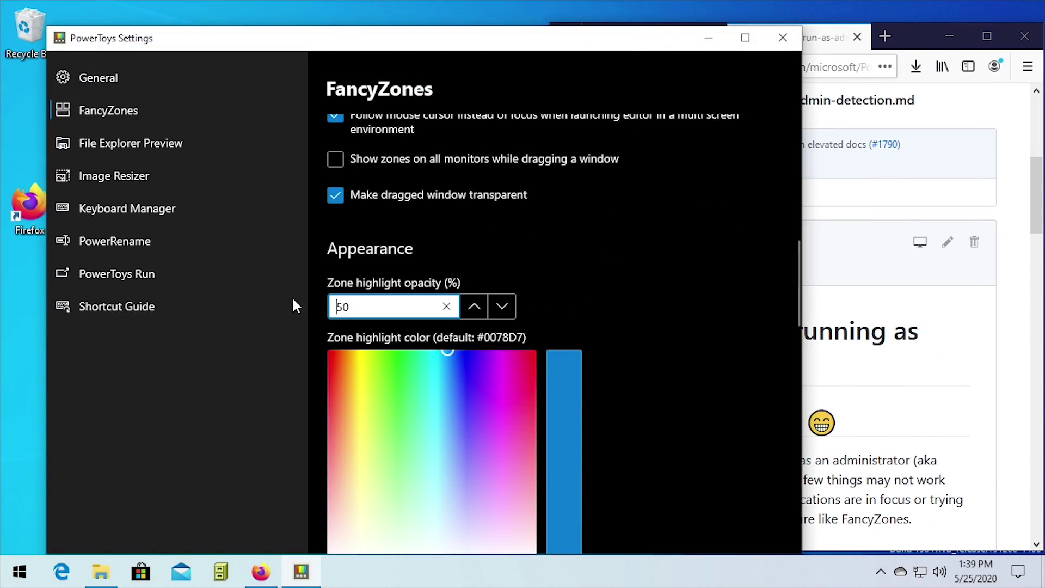
# Set the FancyZones zone highlight opacity to 25 % and the zone highlight color to red.
pyautogui.moveTo(436, 308); pyautogui.dragTo(306, 313)
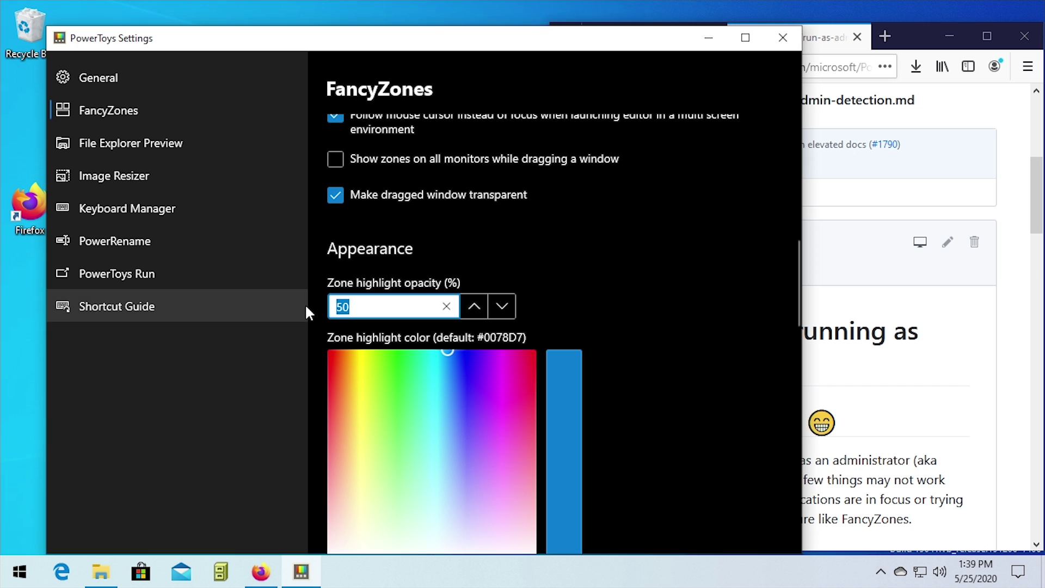
pyautogui.write('25')
pyautogui.scroll(-1, 599, 348)
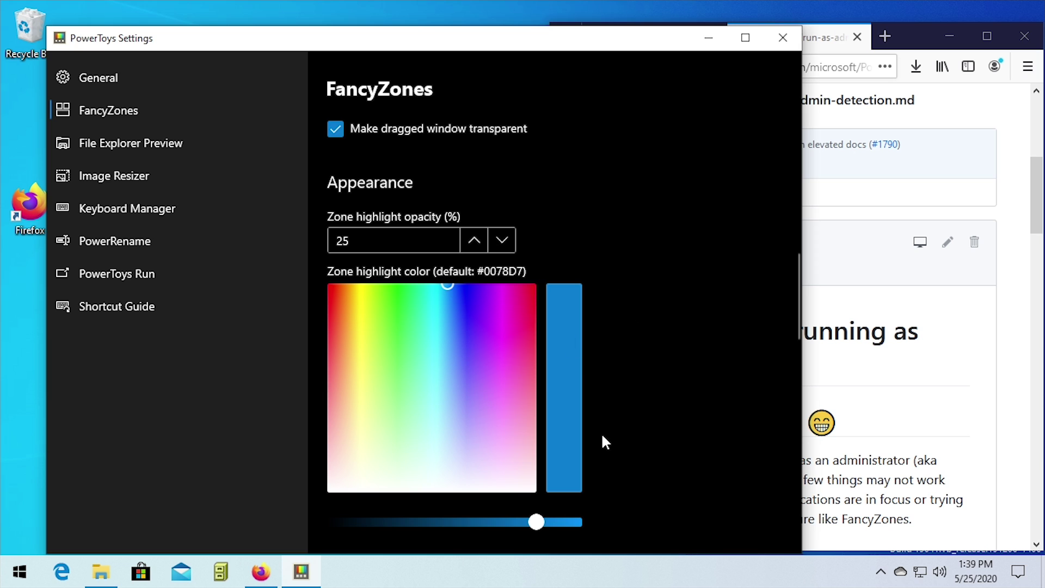
pyautogui.moveTo(449, 312); pyautogui.dragTo(312, 269)
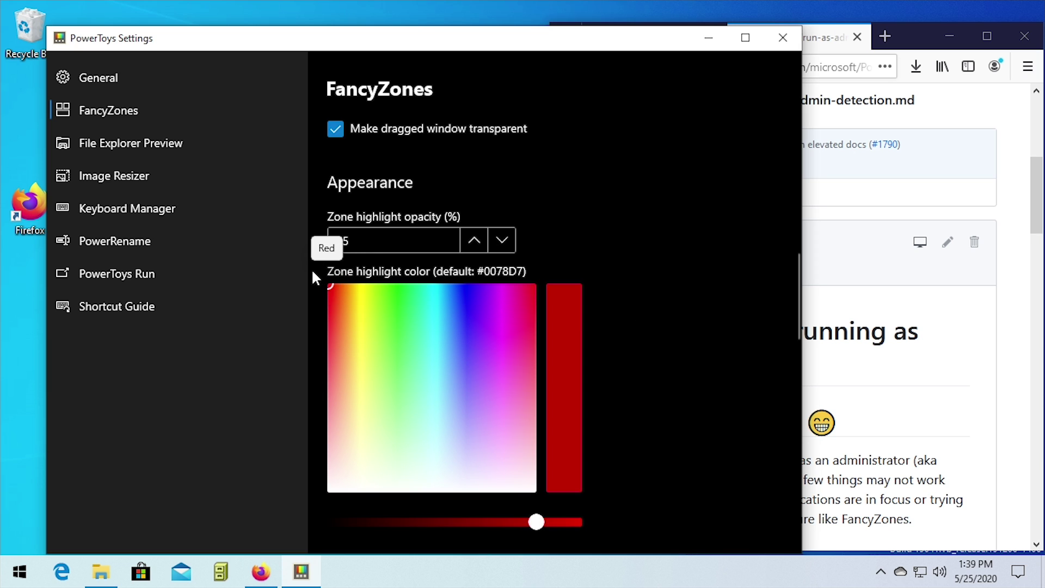
# Set the zone inactive color to green.
pyautogui.scroll(-3, 656, 301)
pyautogui.scroll(-1, 656, 302)
pyautogui.scroll(-3, 381, 387)
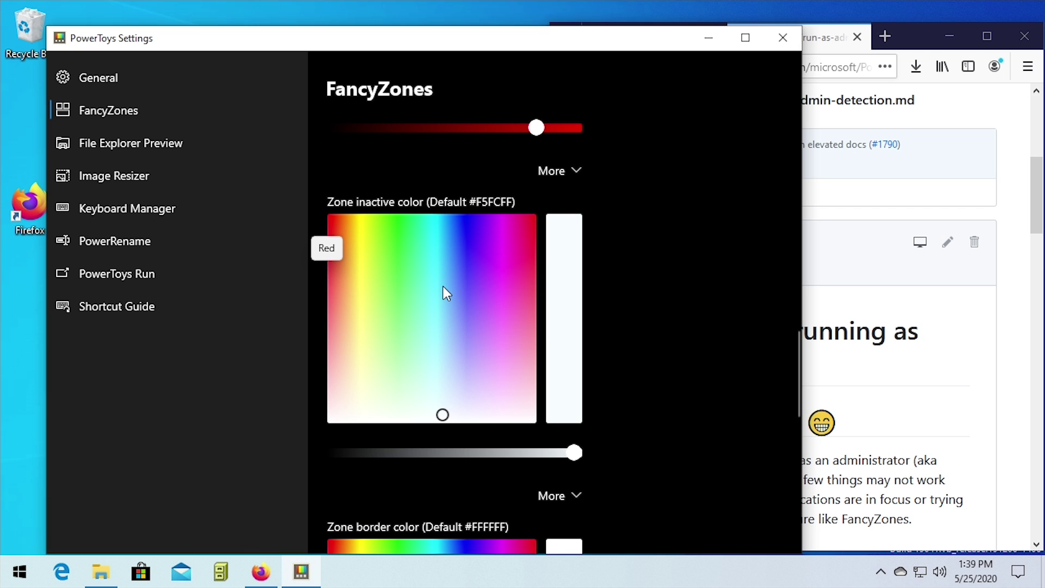
pyautogui.click(394, 235)
# Darken the zone border color to black and maximize the settings window.
pyautogui.scroll(-5, 647, 318)
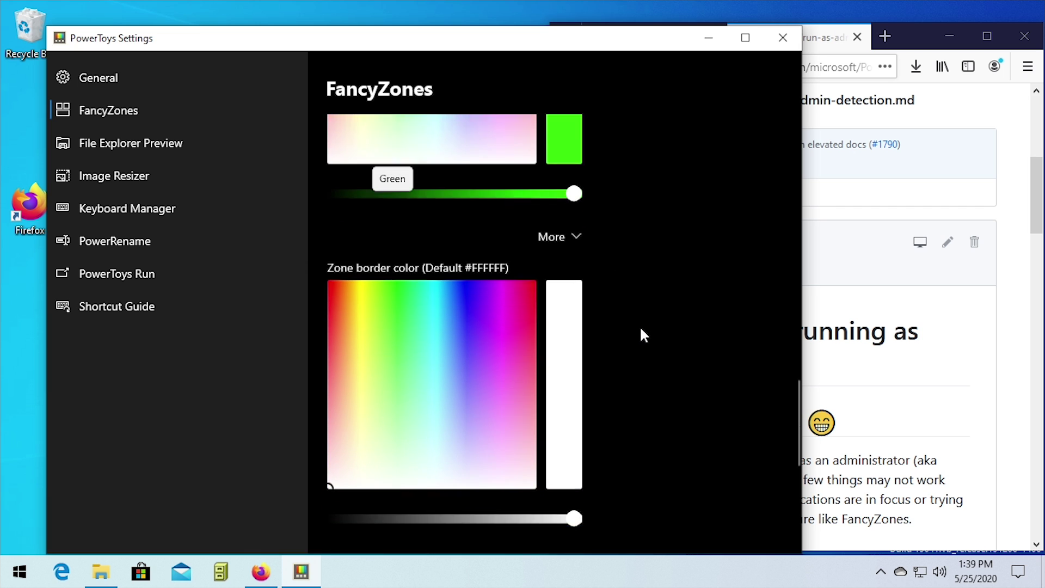
pyautogui.moveTo(571, 449); pyautogui.dragTo(260, 449)
pyautogui.moveTo(260, 38); pyautogui.dragTo(432, 198)
pyautogui.doubleClick(432, 199)
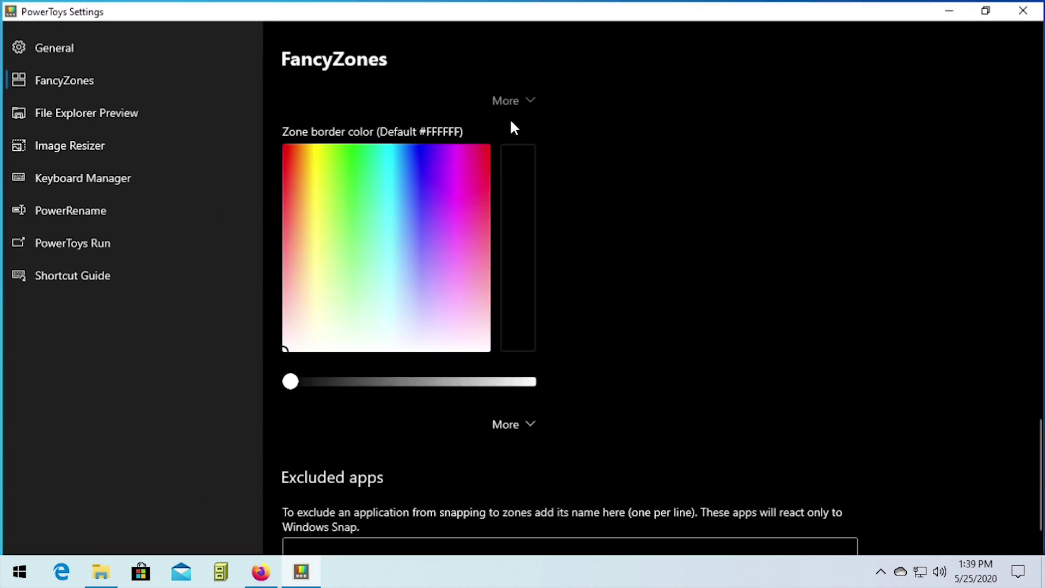
# Review the remaining FancyZones options and place the cursor in the Excluded apps box.
pyautogui.scroll(-1, 583, 247)
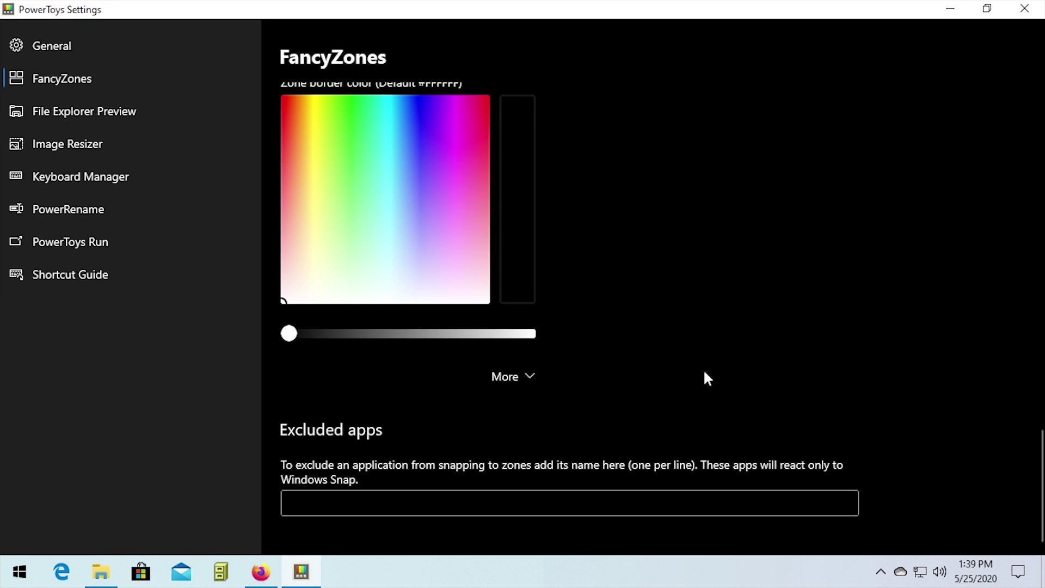
pyautogui.scroll(8, 630, 378)
pyautogui.scroll(-8, 632, 379)
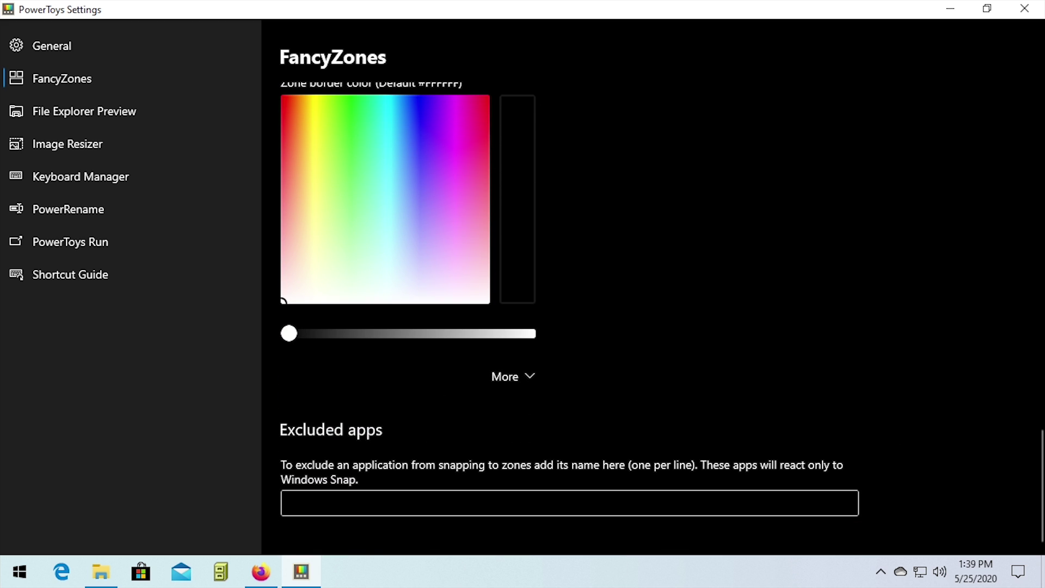
pyautogui.click(354, 503)
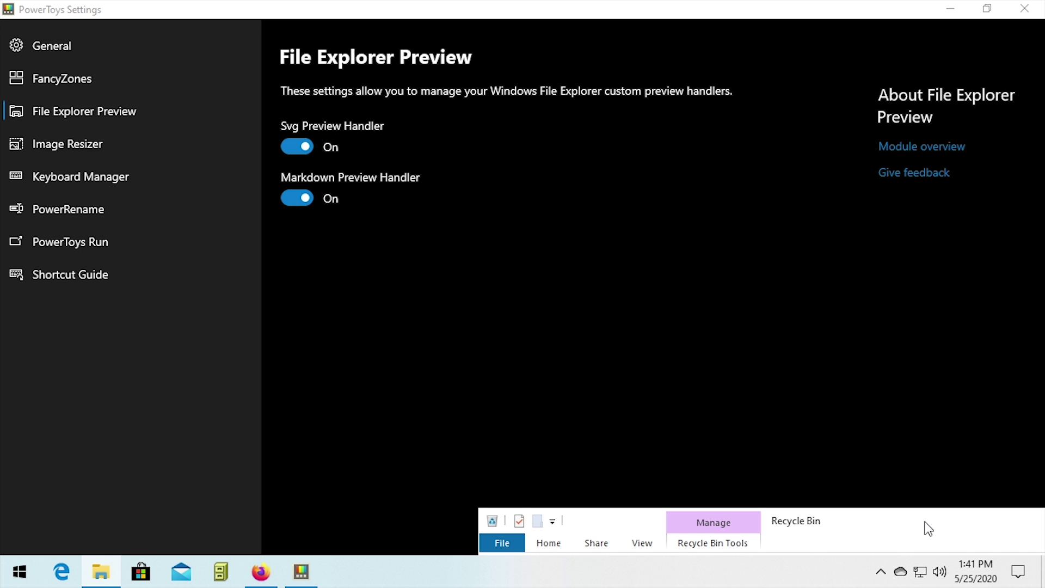
# Bring the Recycle Bin window fully into view, go to This PC and turn on the preview pane.
pyautogui.moveTo(929, 528); pyautogui.dragTo(599, 74)
pyautogui.click(216, 325)
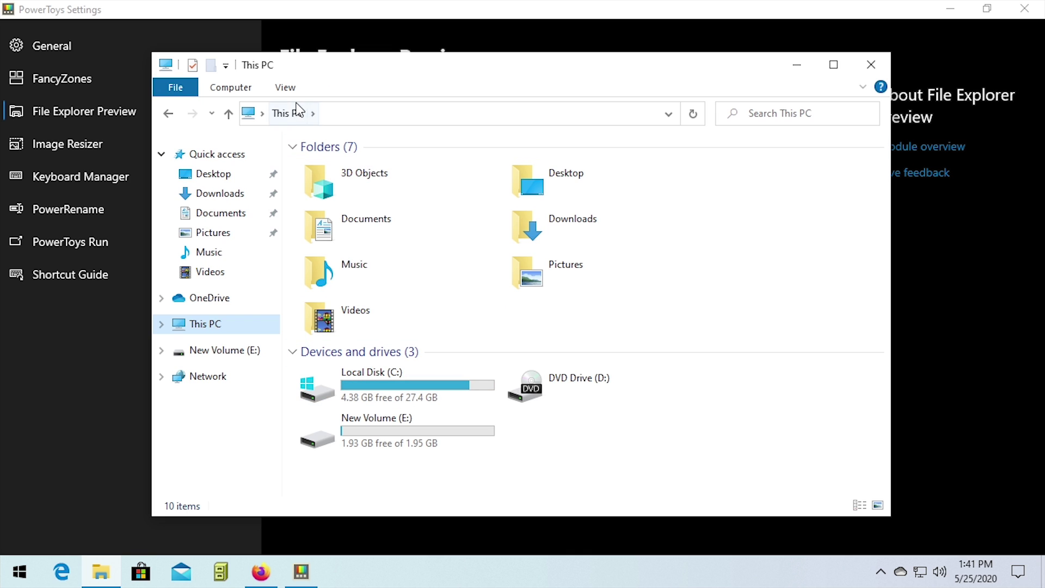
pyautogui.click(286, 88)
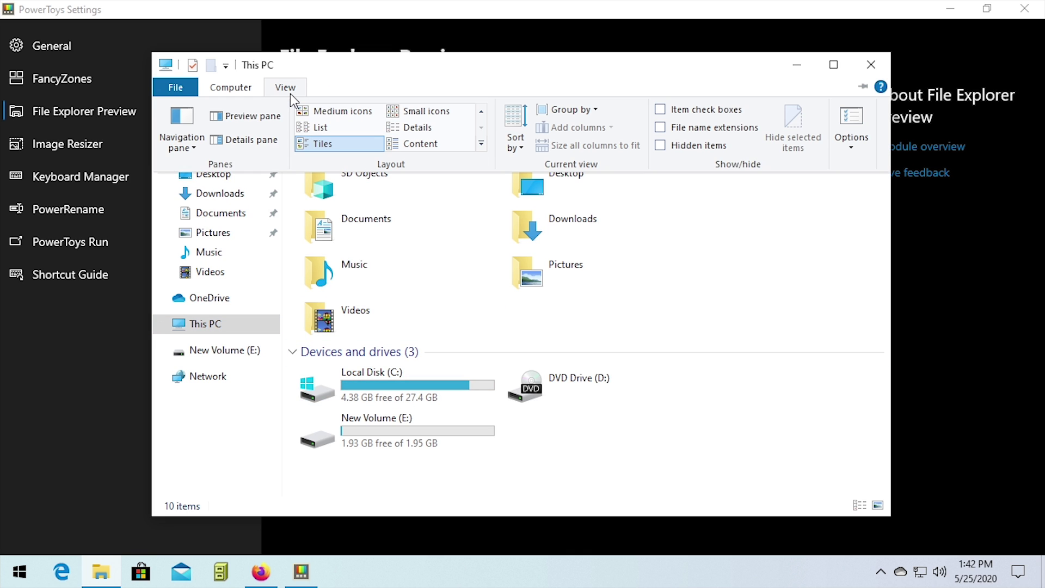
pyautogui.click(250, 117)
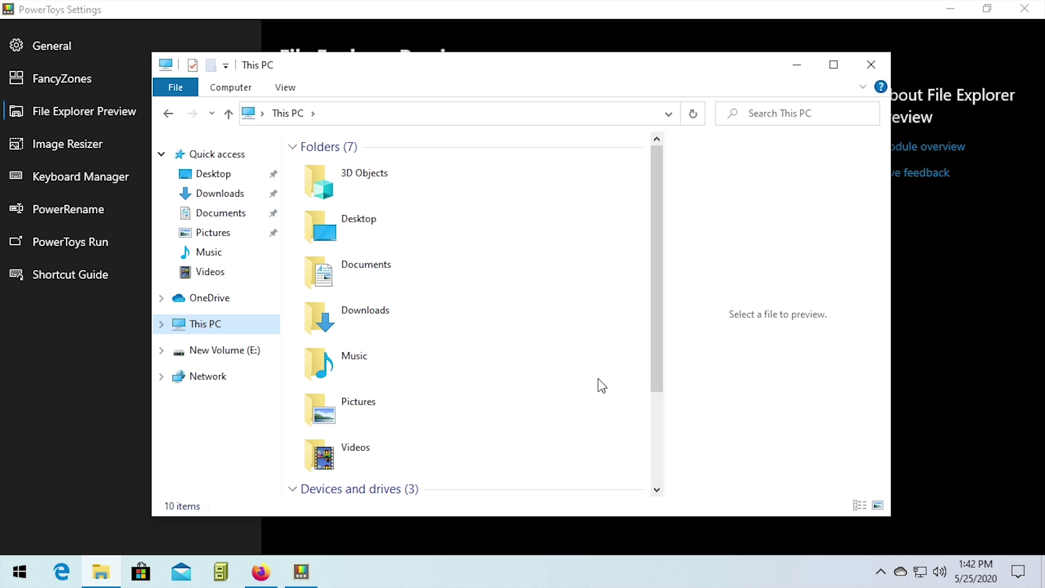
# Go to the Downloads folder and select README.md to show its preview.
pyautogui.moveTo(342, 75); pyautogui.dragTo(351, 41)
pyautogui.click(231, 165)
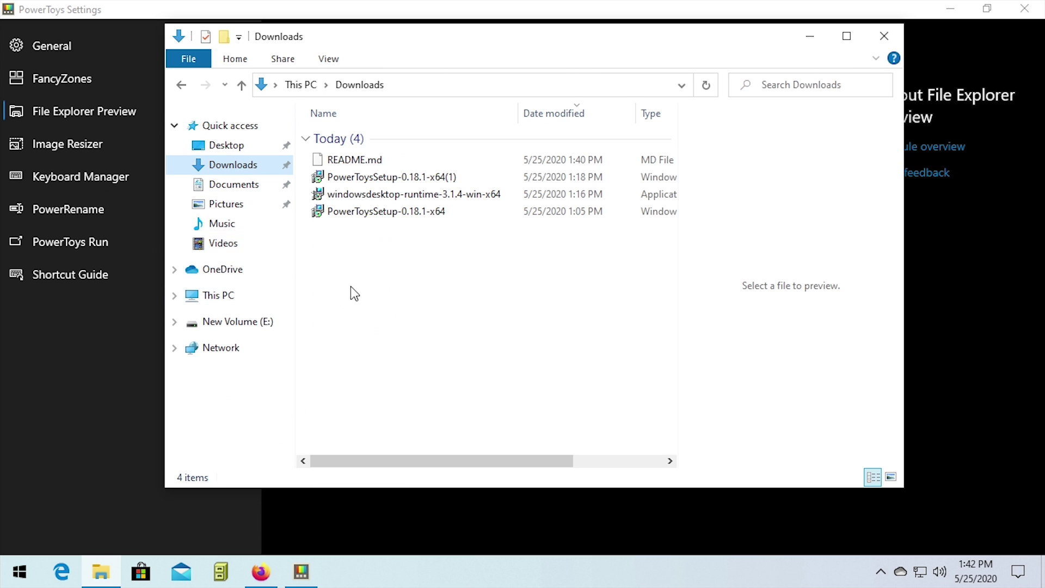
pyautogui.click(338, 164)
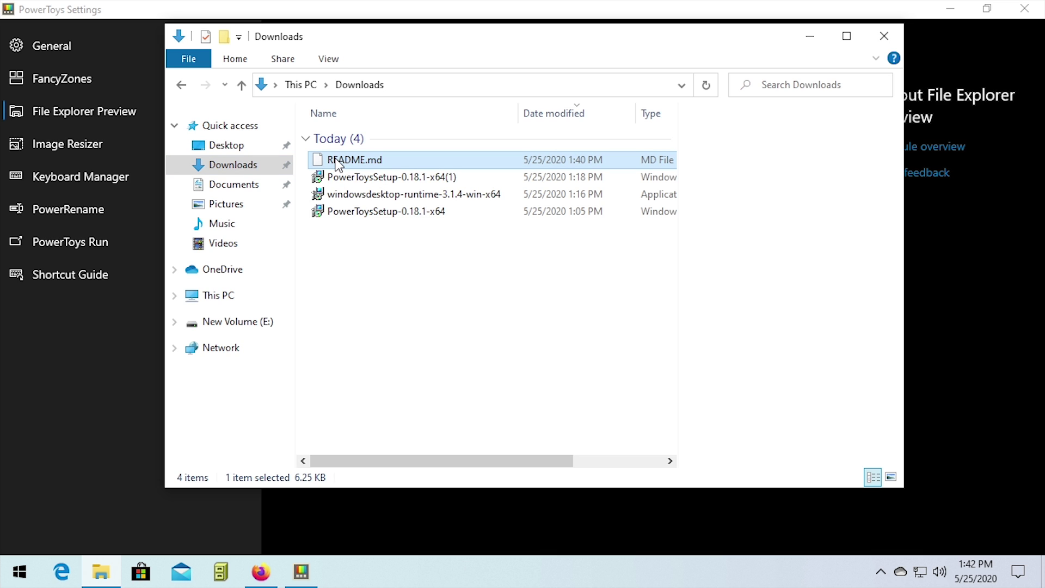
pyautogui.click(677, 324)
pyautogui.click(359, 160)
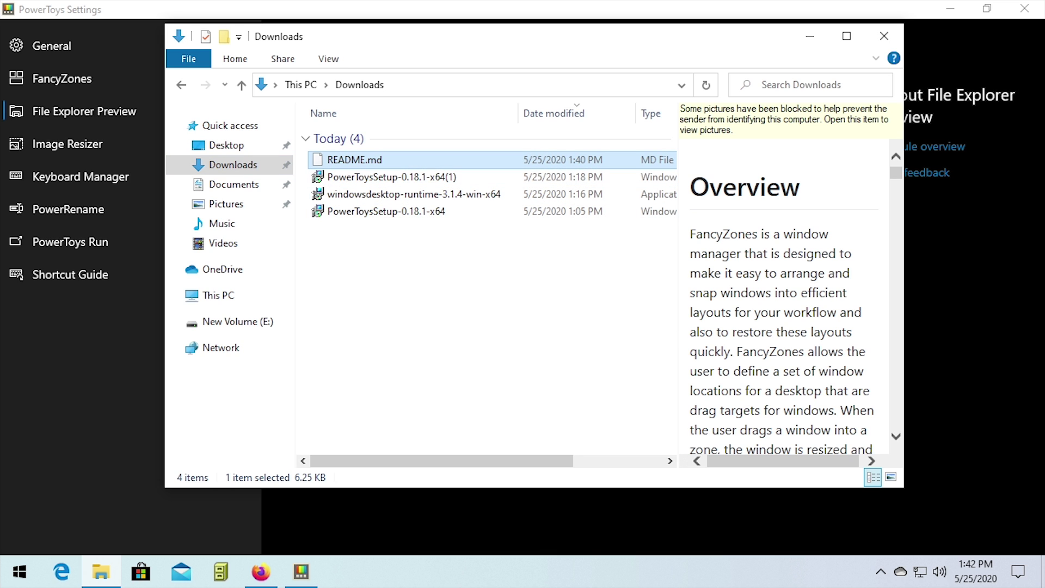
# Widen the preview pane and look through the rendered README.md content.
pyautogui.moveTo(678, 248); pyautogui.dragTo(524, 247)
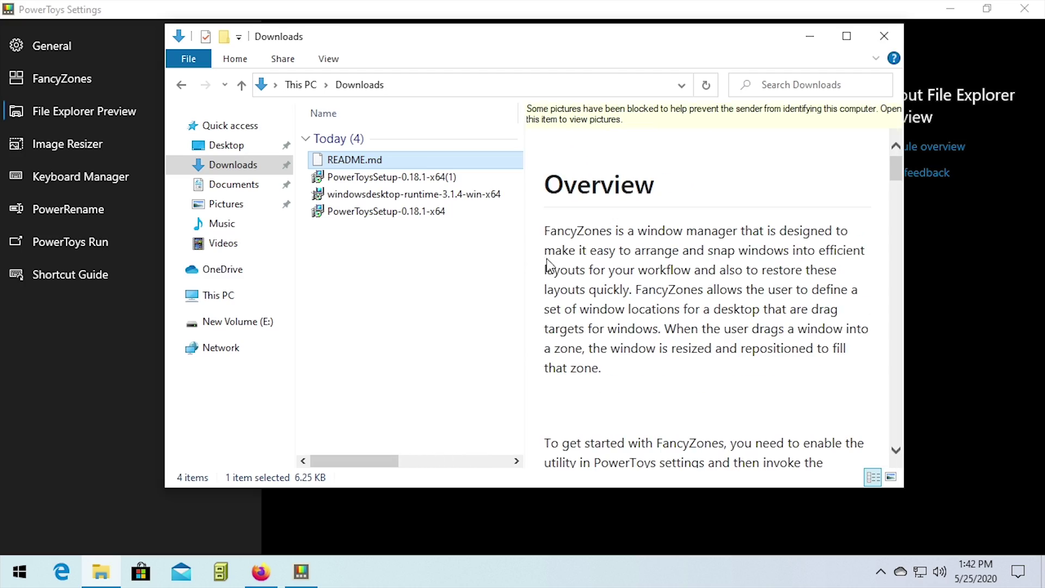
pyautogui.moveTo(896, 175)
pyautogui.mouseDown()
pyautogui.moveTo(896, 431)
pyautogui.moveTo(896, 194)
pyautogui.mouseUp()
pyautogui.scroll(-5, 831, 146)
pyautogui.scroll(5, 839, 149)
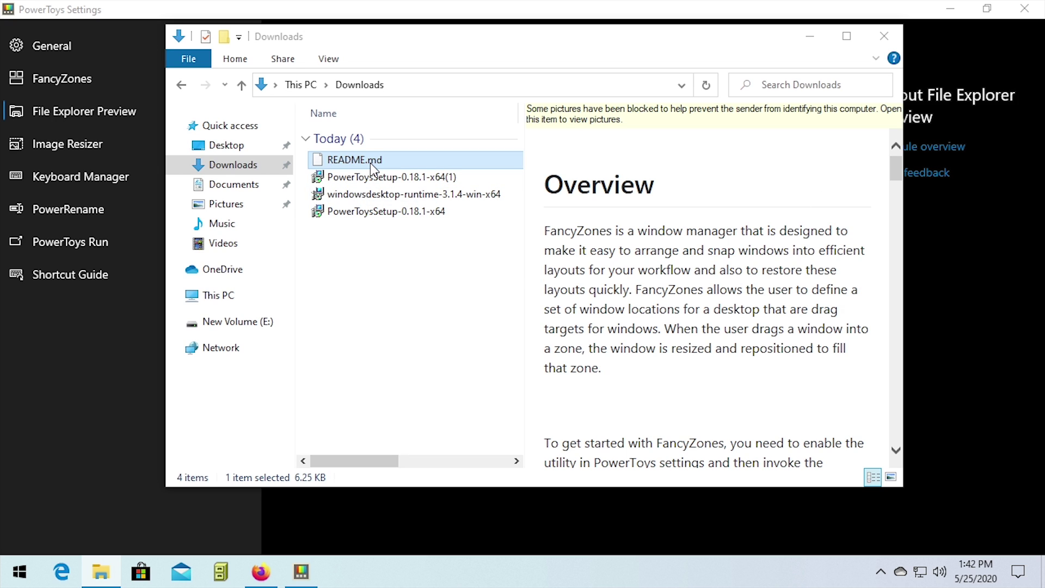
pyautogui.click(427, 314)
pyautogui.click(436, 165)
pyautogui.click(447, 297)
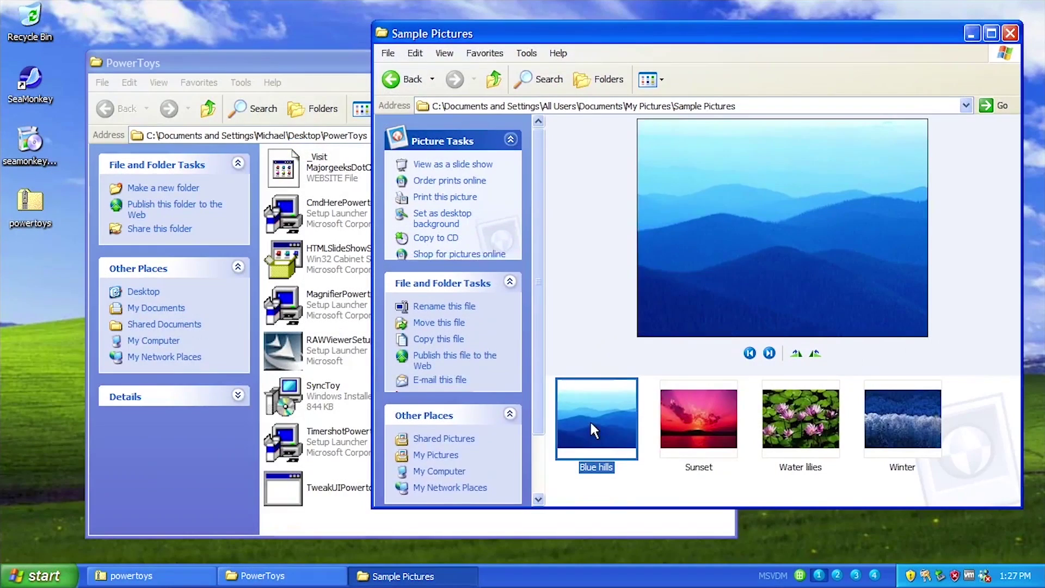
# In the Windows XP Sample Pictures folder, open the Resize Pictures dialog for the Blue hills image.
pyautogui.rightClick(592, 425)
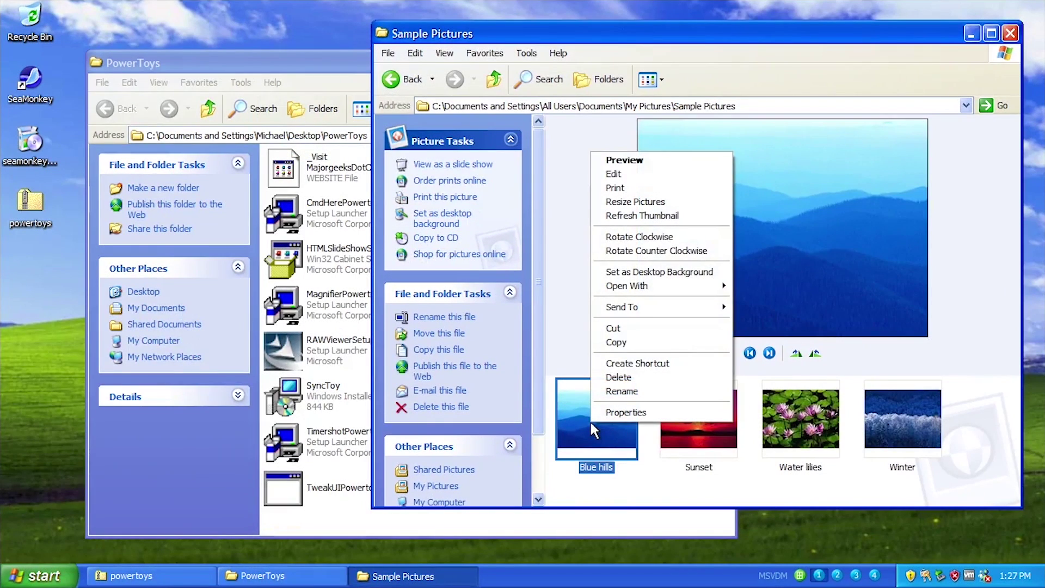
pyautogui.click(626, 202)
pyautogui.moveTo(472, 49); pyautogui.dragTo(431, 145)
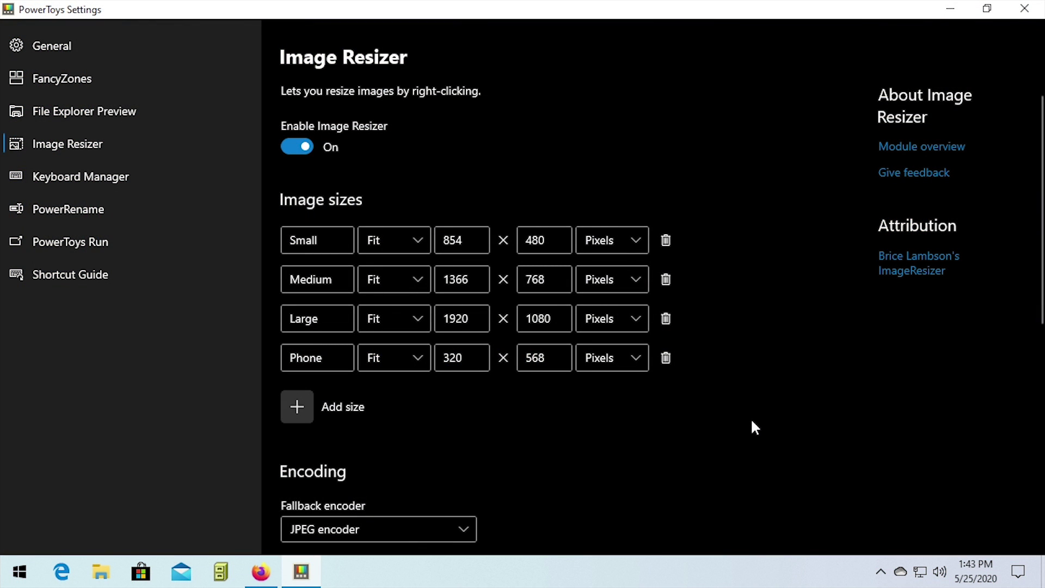
# Add an Image Resizer size named HD that fits 1920 × 1080 pixels.
pyautogui.scroll(-1, 335, 269)
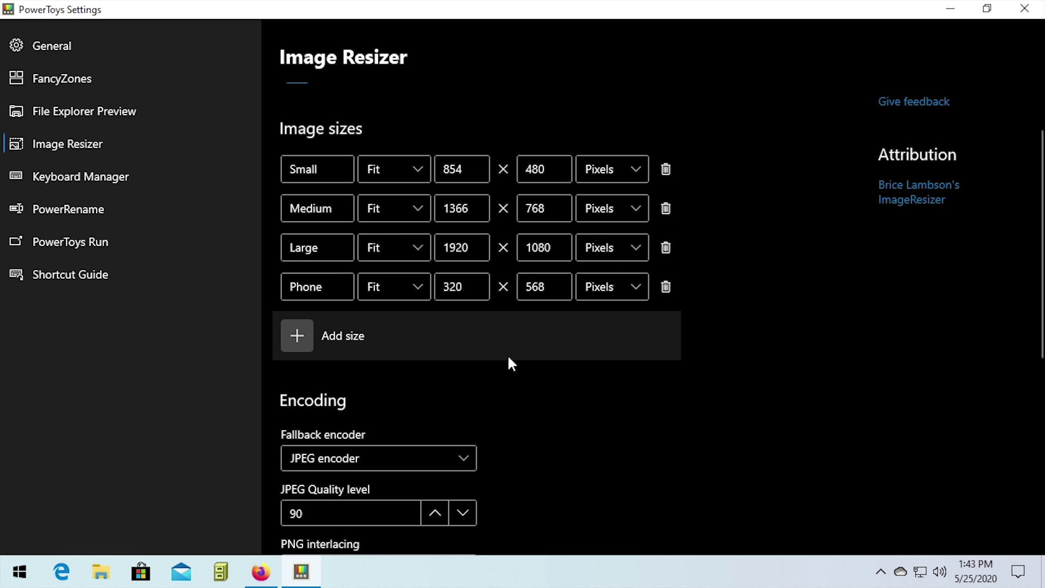
pyautogui.click(316, 336)
# Append %3 to the Image Resizer filename format so it reads %1 (%2) %3.
pyautogui.scroll(-5, 466, 359)
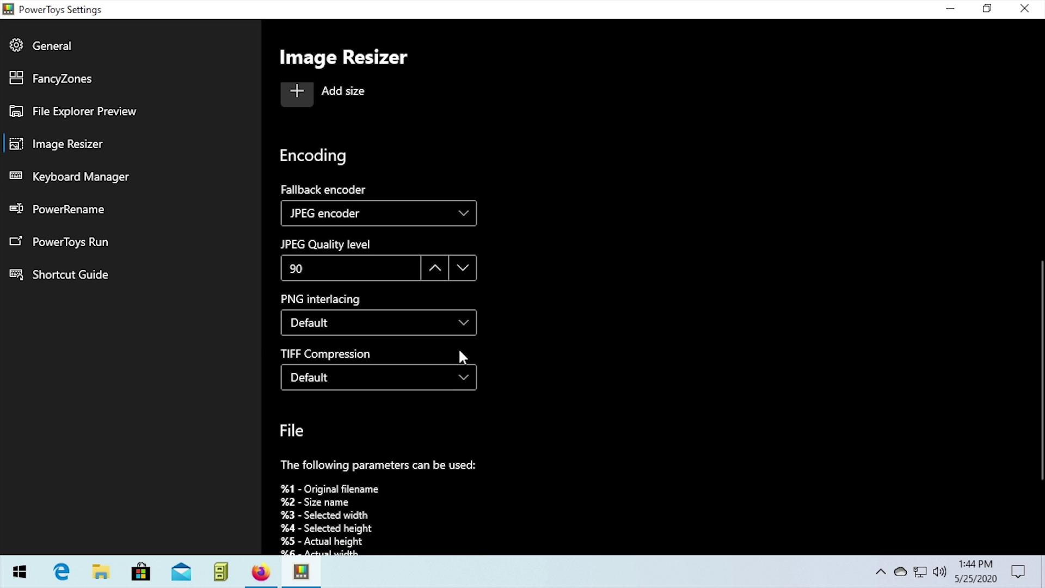
pyautogui.scroll(-3, 381, 413)
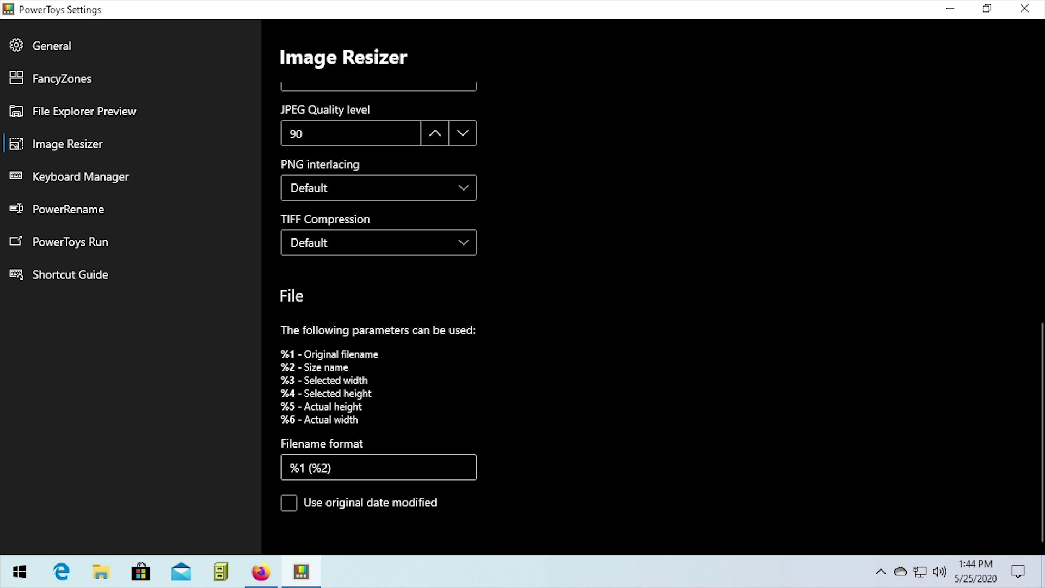
pyautogui.click(331, 468)
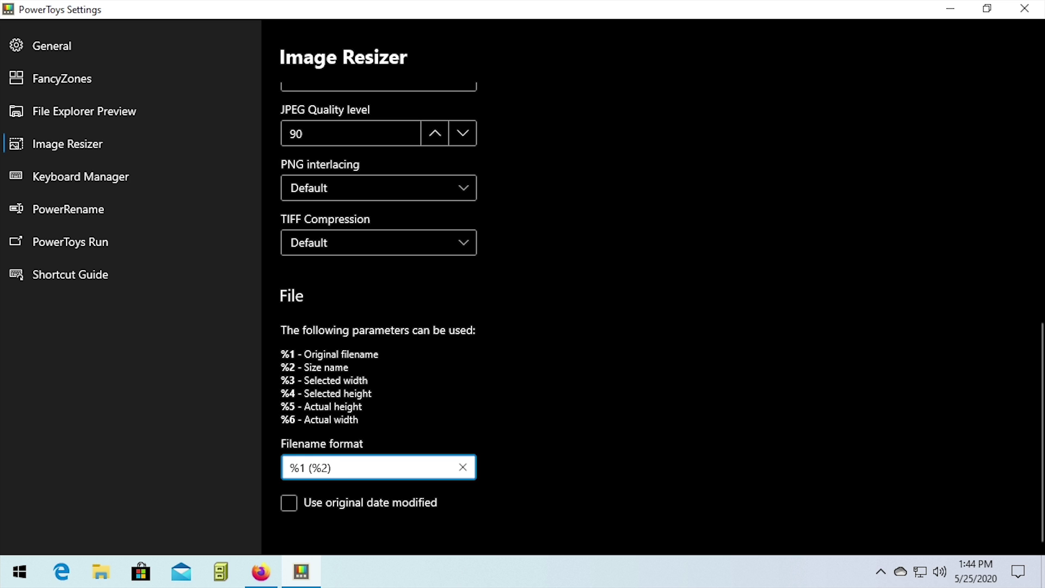
pyautogui.write('%3')
pyautogui.click(717, 452)
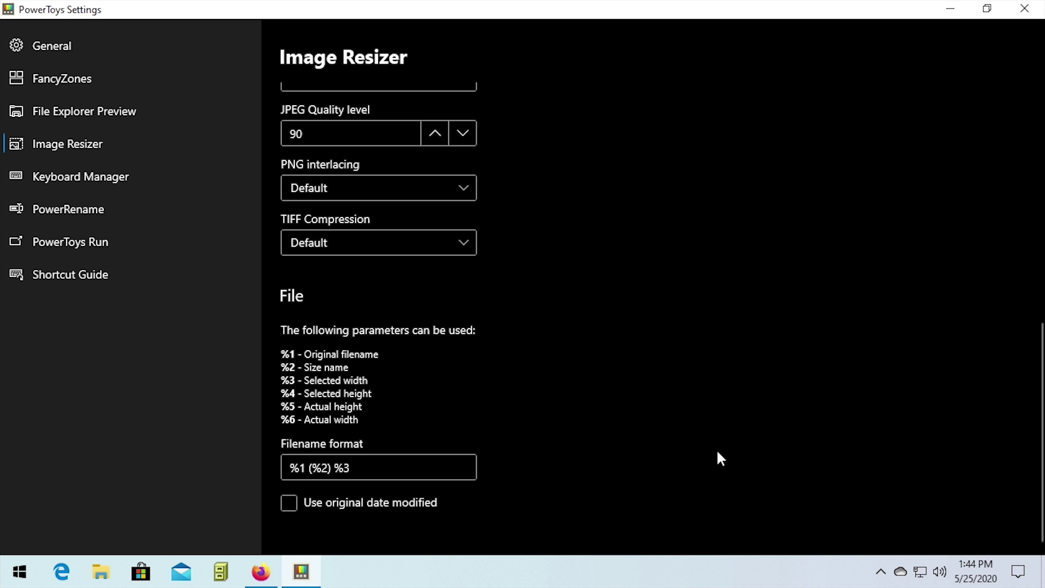
pyautogui.scroll(8, 392, 343)
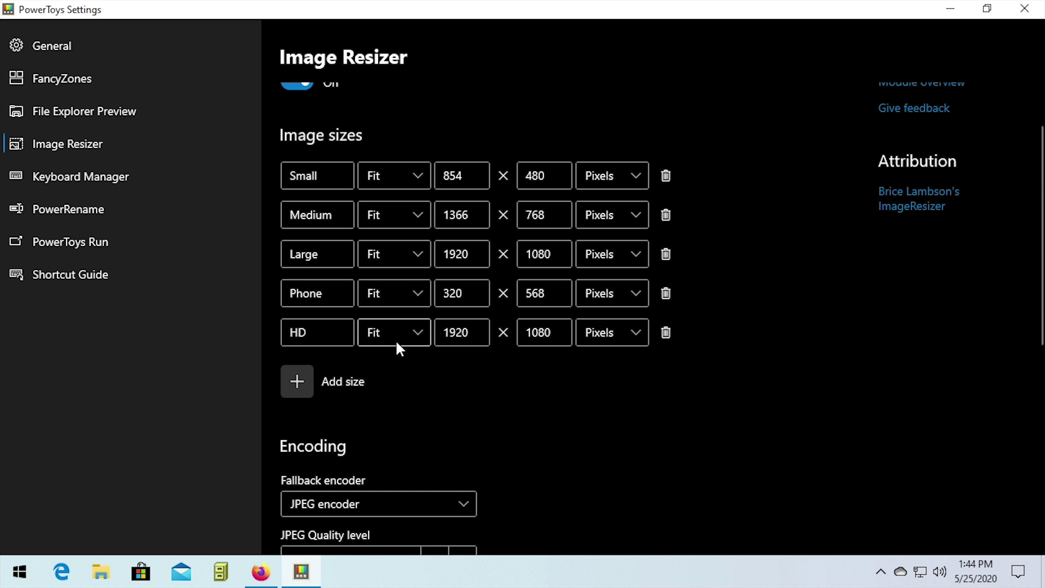
# Create a Small (854 × 480 pixels) resized copy of bluebomb_homebrew in the Pictures folder with Image Resizer.
pyautogui.click(111, 575)
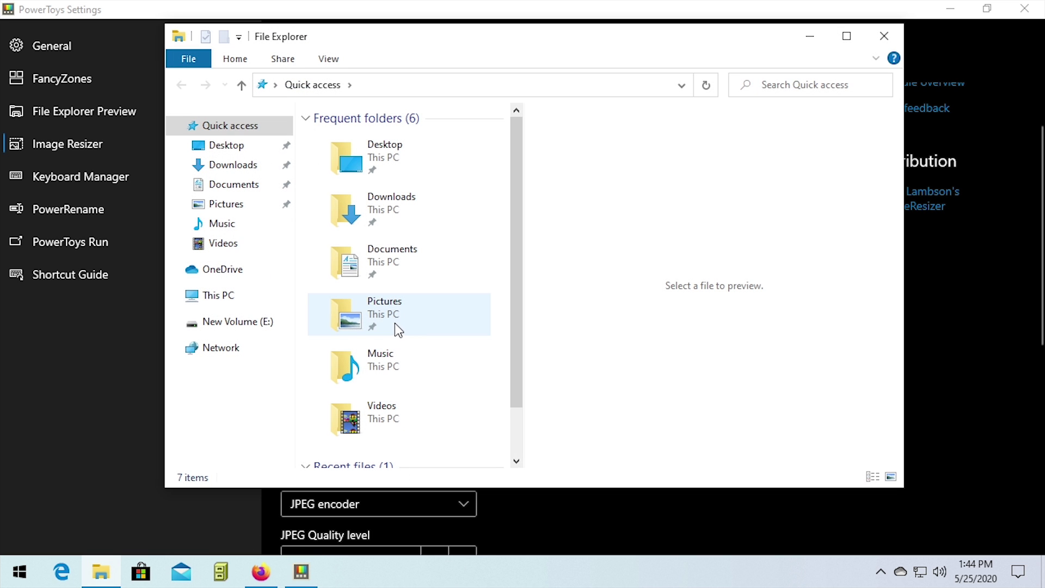
pyautogui.doubleClick(395, 324)
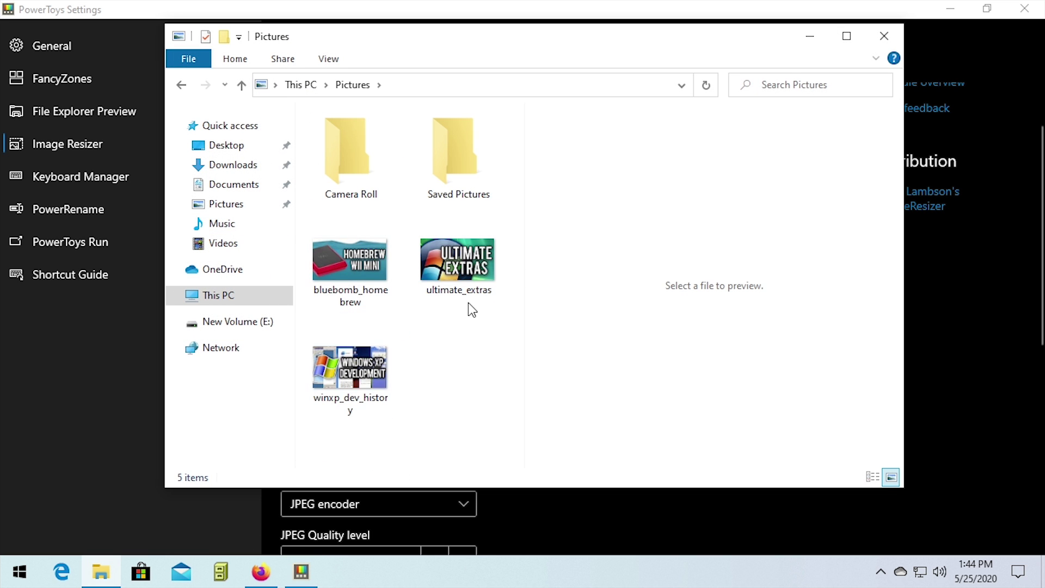
pyautogui.click(333, 265)
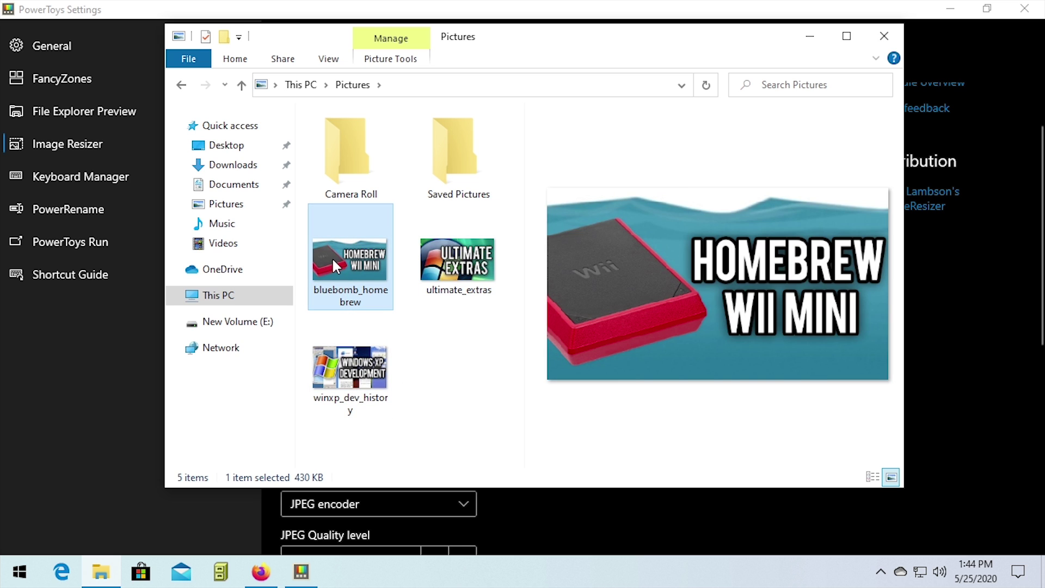
pyautogui.rightClick(357, 243)
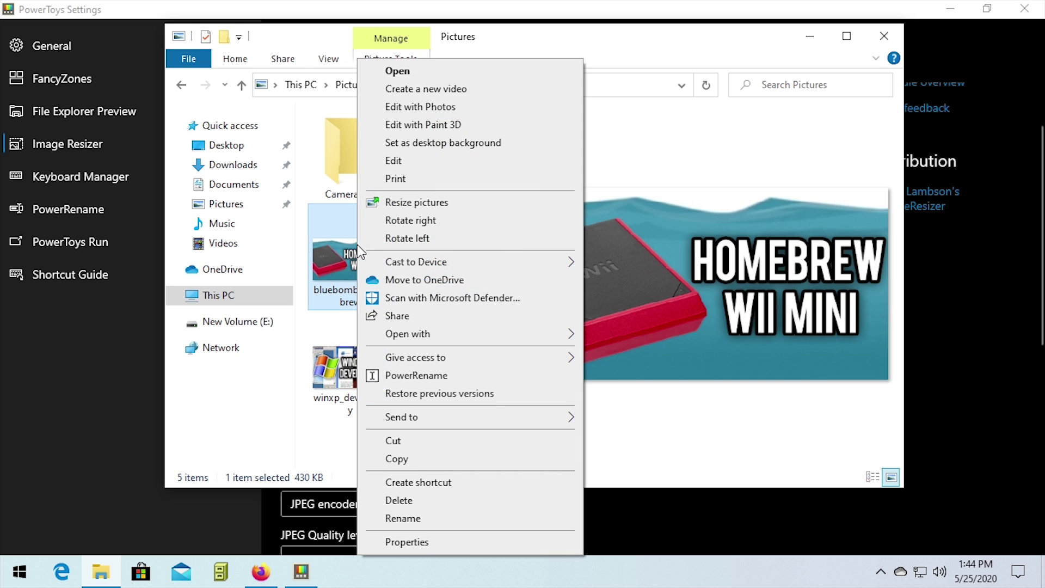
pyautogui.click(407, 205)
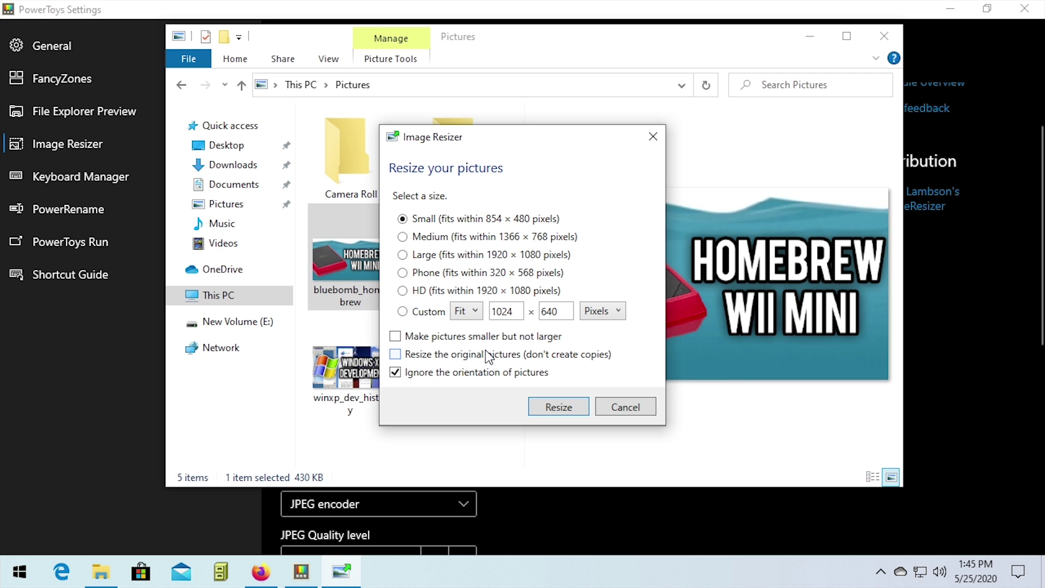
pyautogui.click(560, 409)
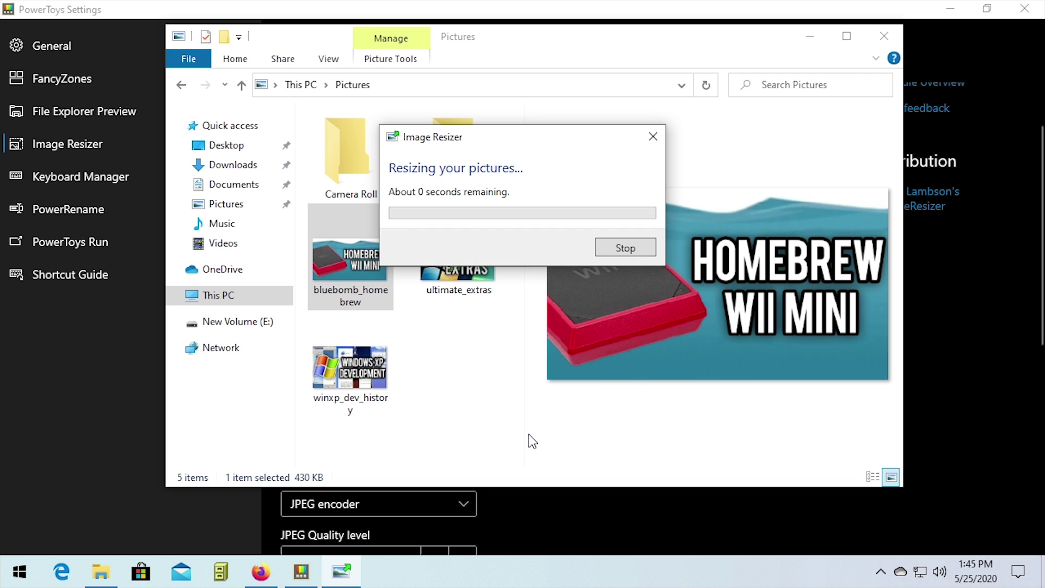
pyautogui.click(475, 436)
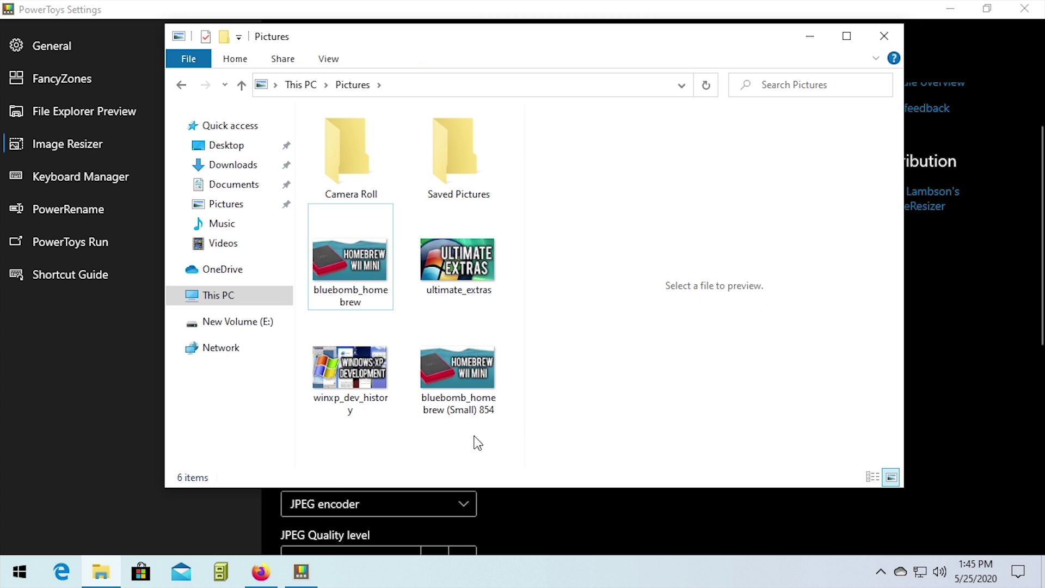
# Compare the resized copy's name with the filename format setting, open the copy in Photos, and close Photos and File Explorer.
pyautogui.click(456, 366)
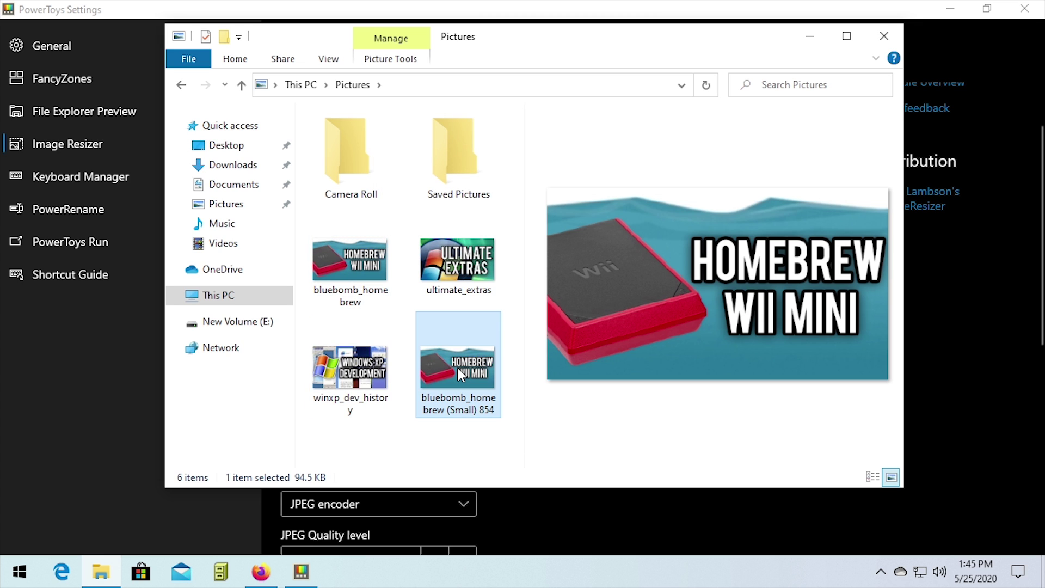
pyautogui.moveTo(531, 37); pyautogui.dragTo(828, 14)
pyautogui.scroll(-6, 364, 413)
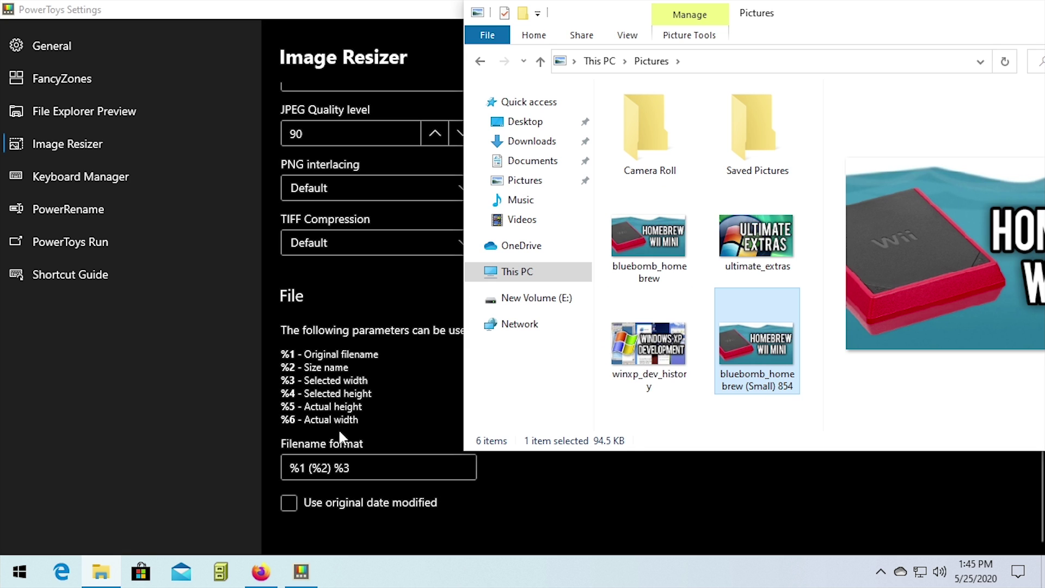
pyautogui.click(776, 411)
pyautogui.doubleClick(786, 376)
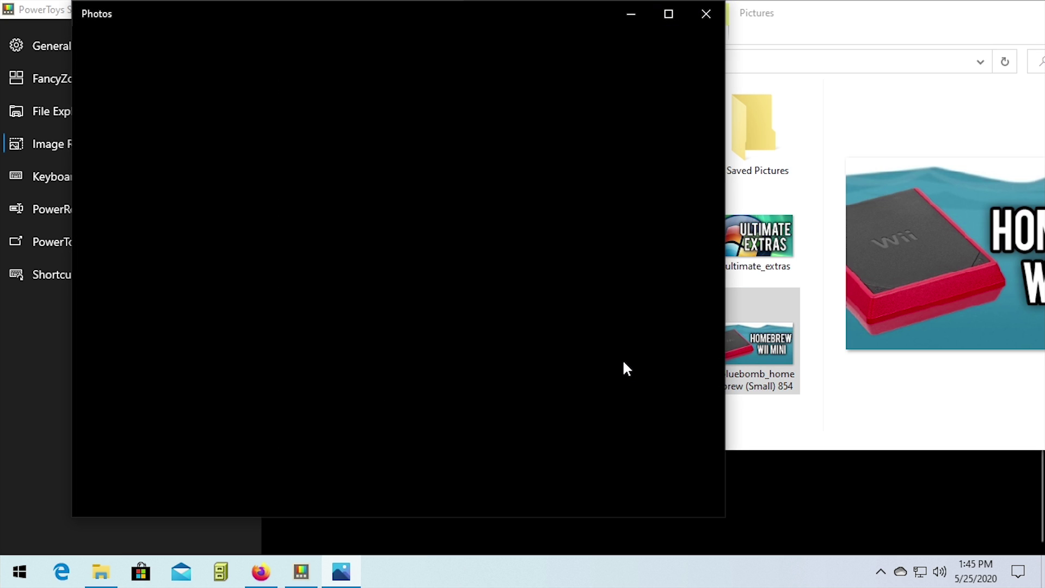
pyautogui.click(707, 16)
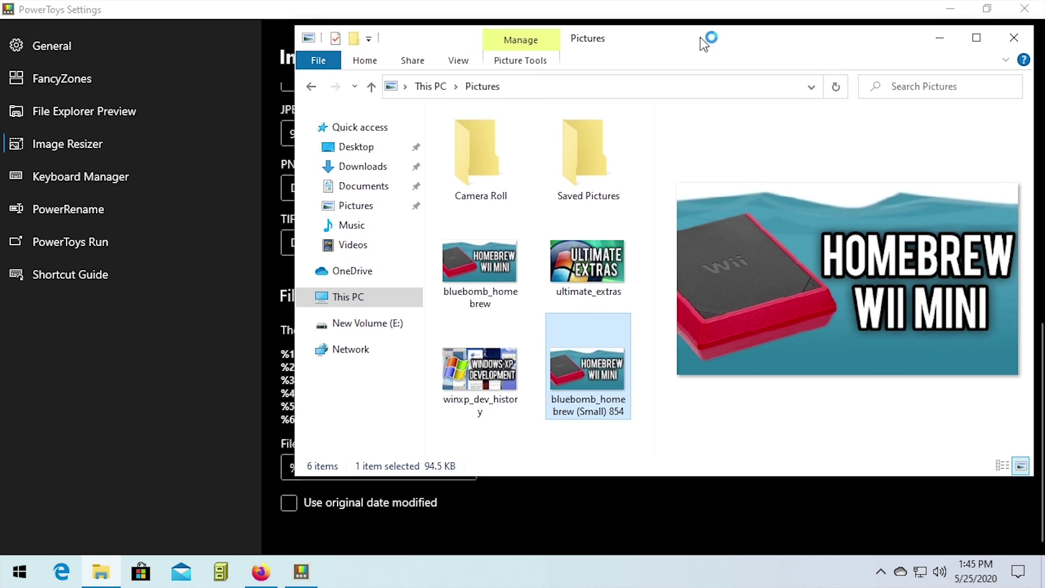
pyautogui.click(1002, 40)
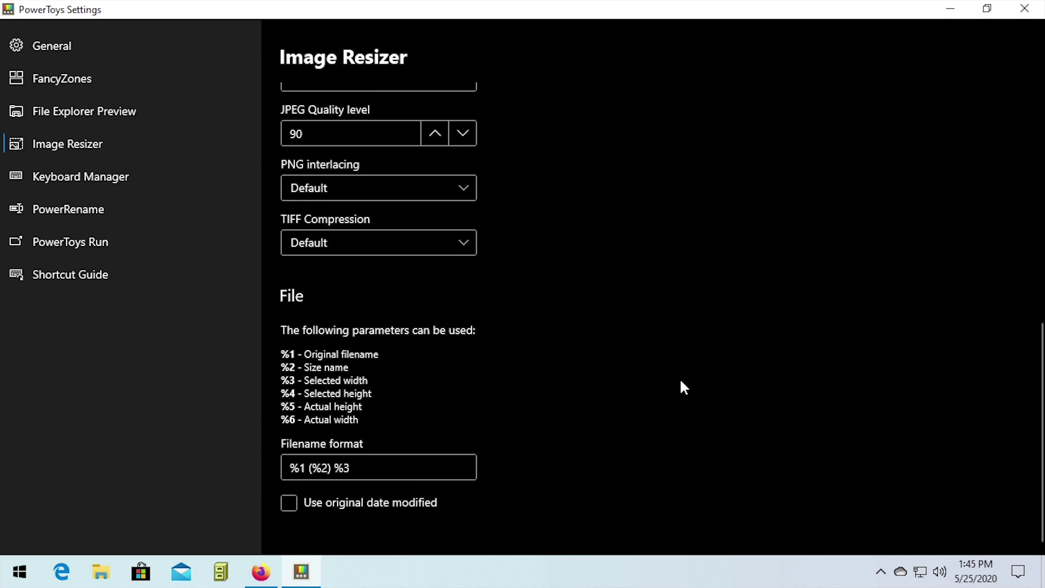
# Open the key remapping window from the Keyboard Manager settings, add a mapping row and browse the available keys.
pyautogui.click(103, 180)
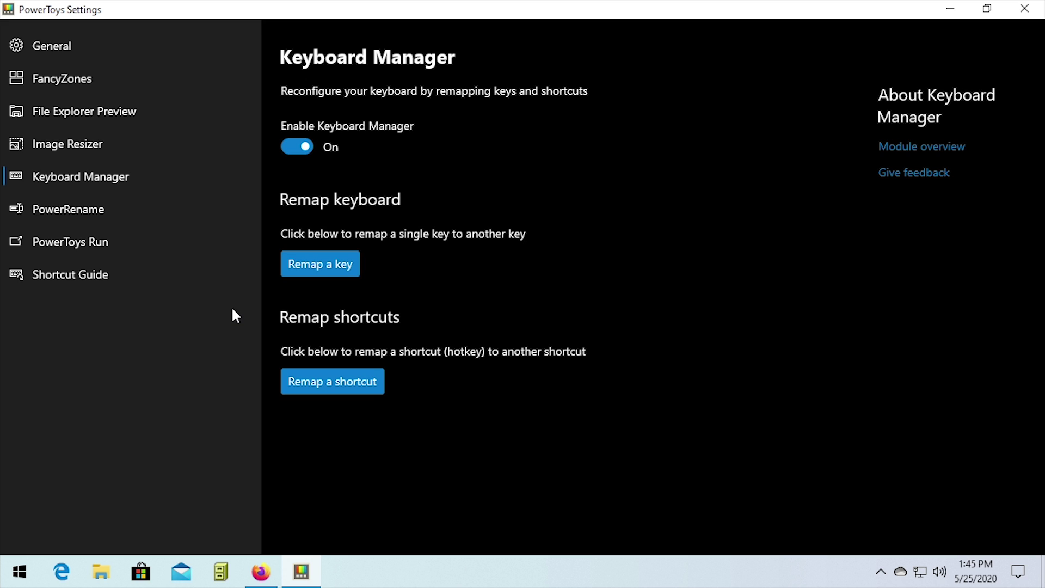
pyautogui.click(295, 264)
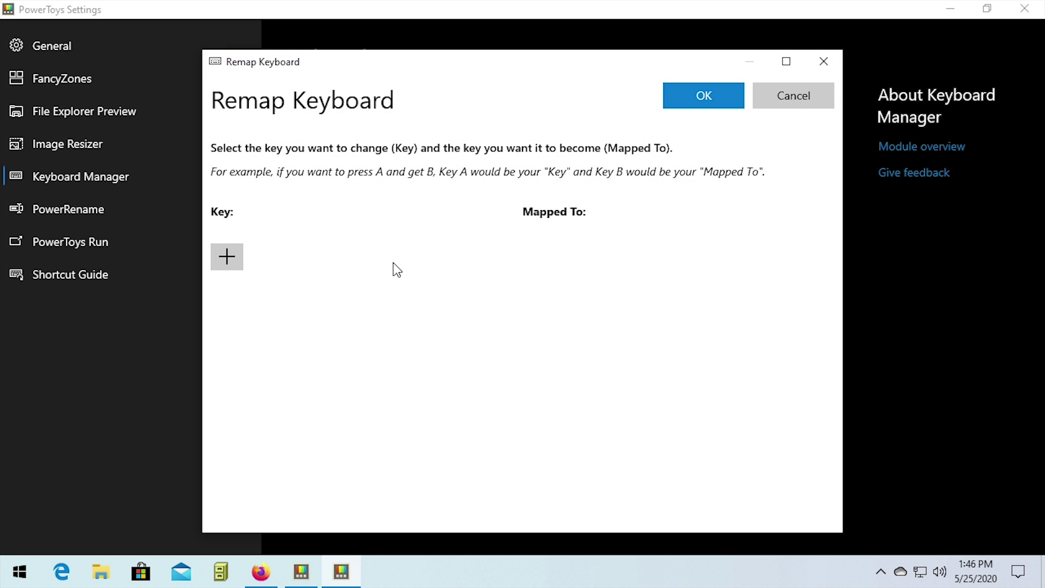
pyautogui.click(218, 256)
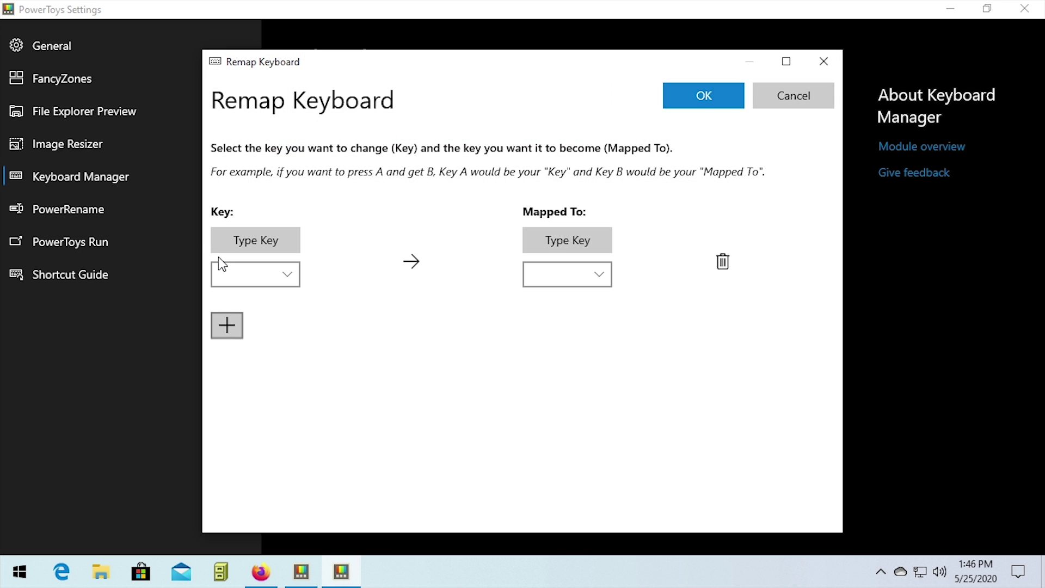
pyautogui.click(280, 273)
pyautogui.scroll(-3, 273, 270)
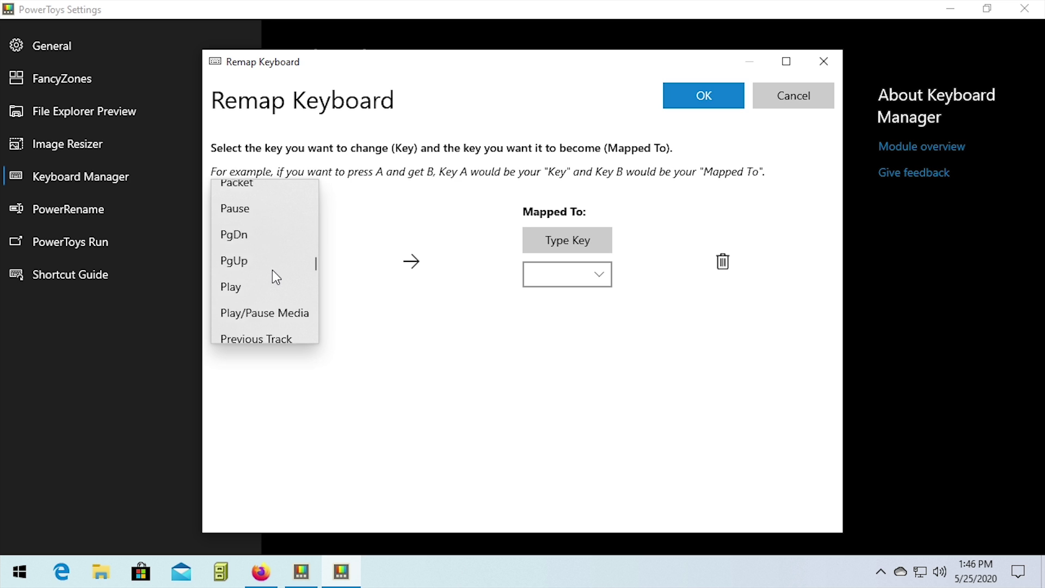
pyautogui.click(466, 393)
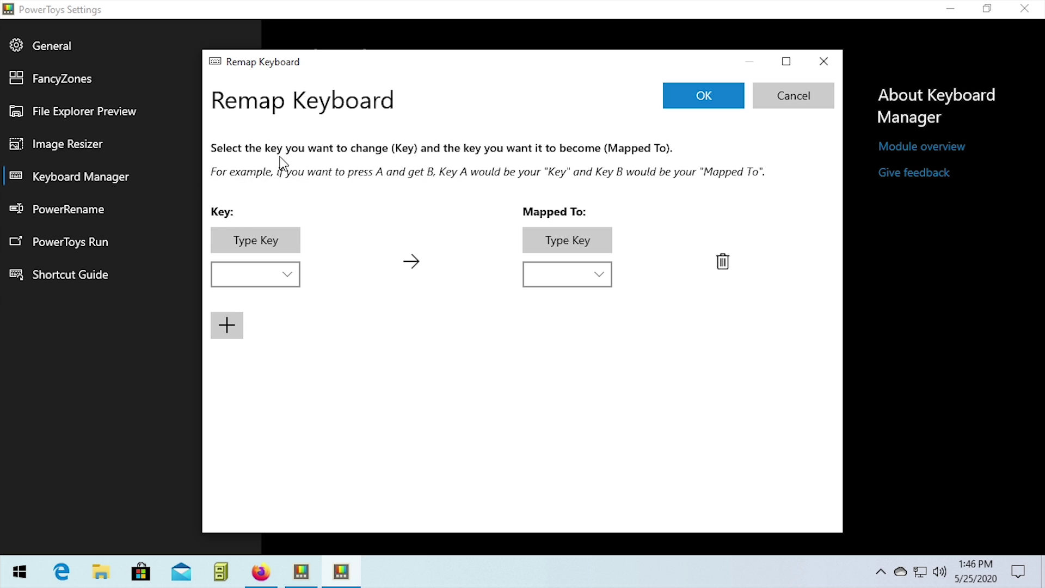
# Try to remap the Caps Lock key to Tab, and close the Remap Keyboard window without applying the mapping.
pyautogui.click(237, 240)
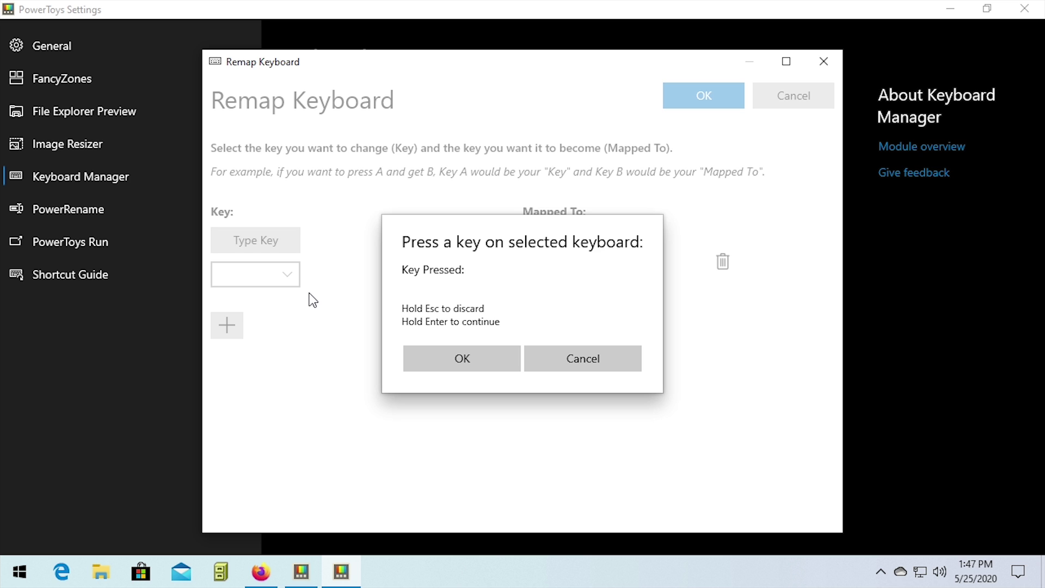
pyautogui.press('capslock')
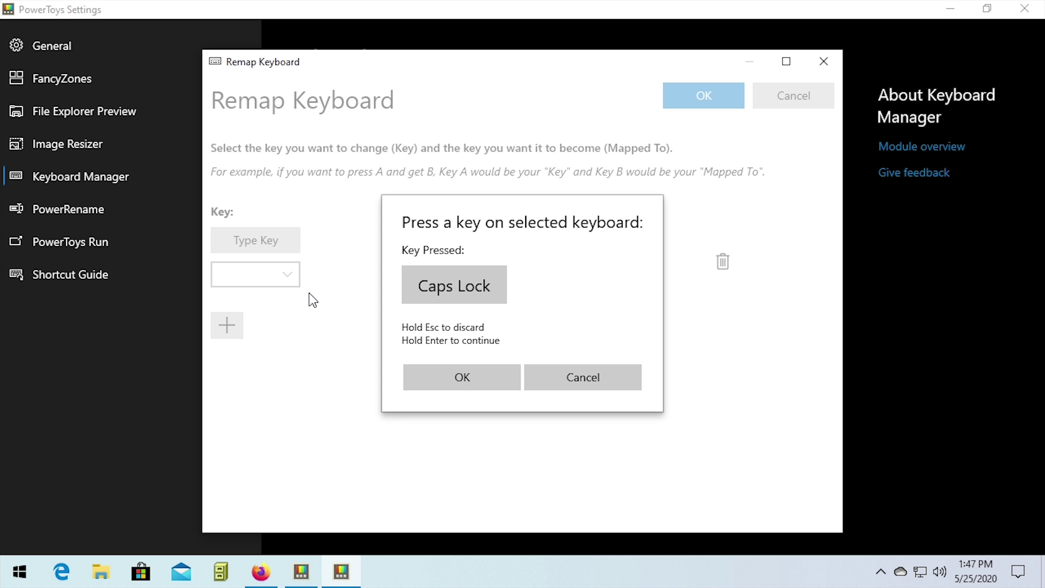
pyautogui.click(477, 381)
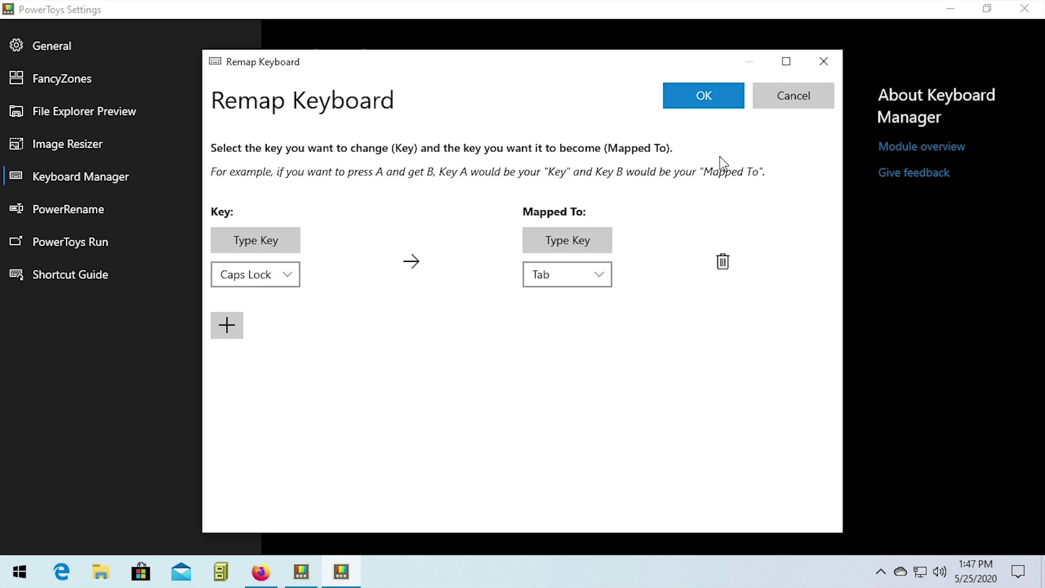
pyautogui.click(822, 60)
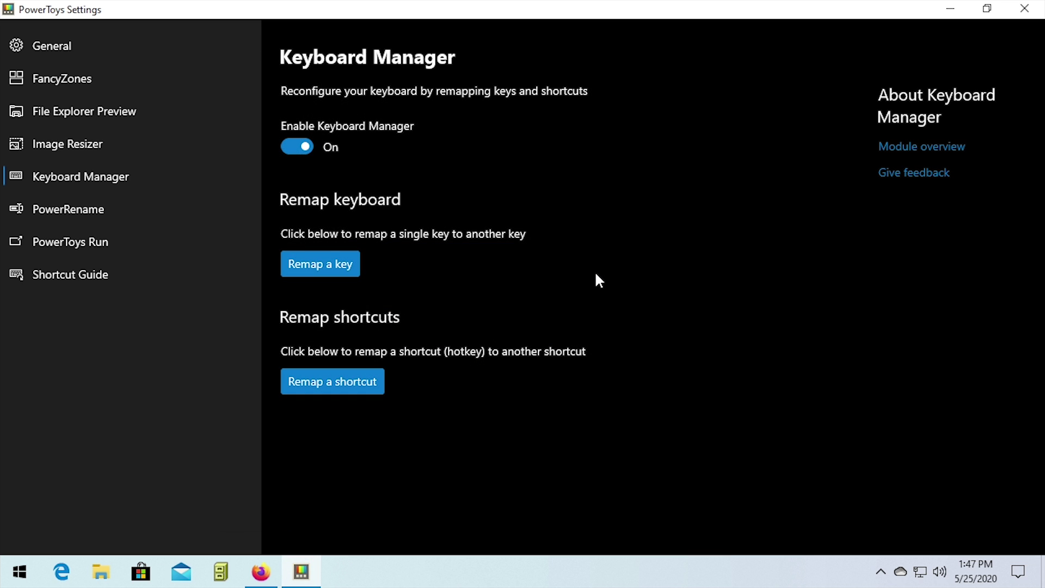
# Try to remap the Ctrl+C shortcut to Ctrl+V in Keyboard Manager, and leave the Remap Shortcuts window without applying the mapping.
pyautogui.click(326, 385)
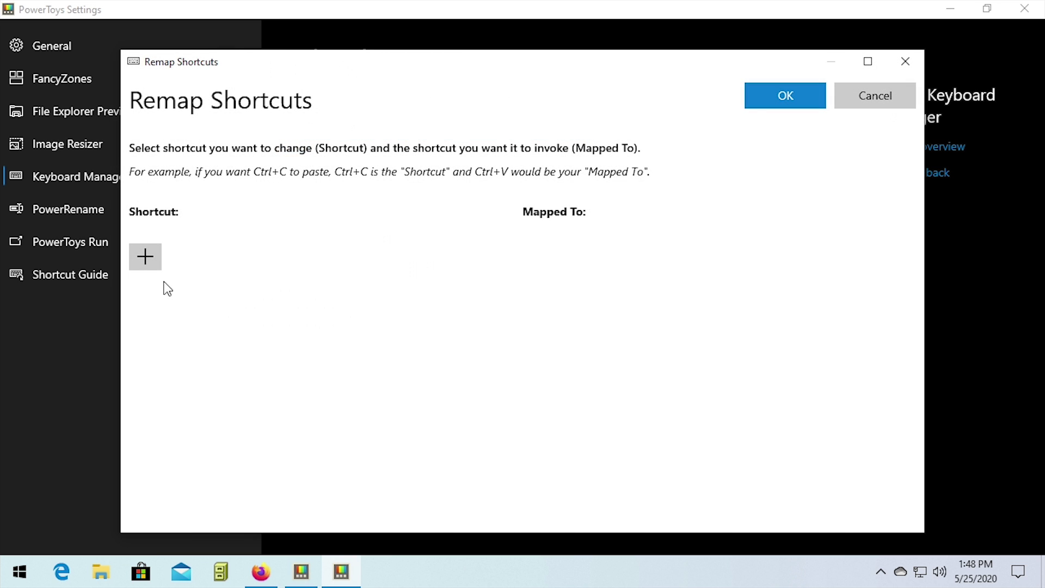
pyautogui.click(144, 257)
pyautogui.click(183, 246)
pyautogui.hotkey('ctrl', 'c')
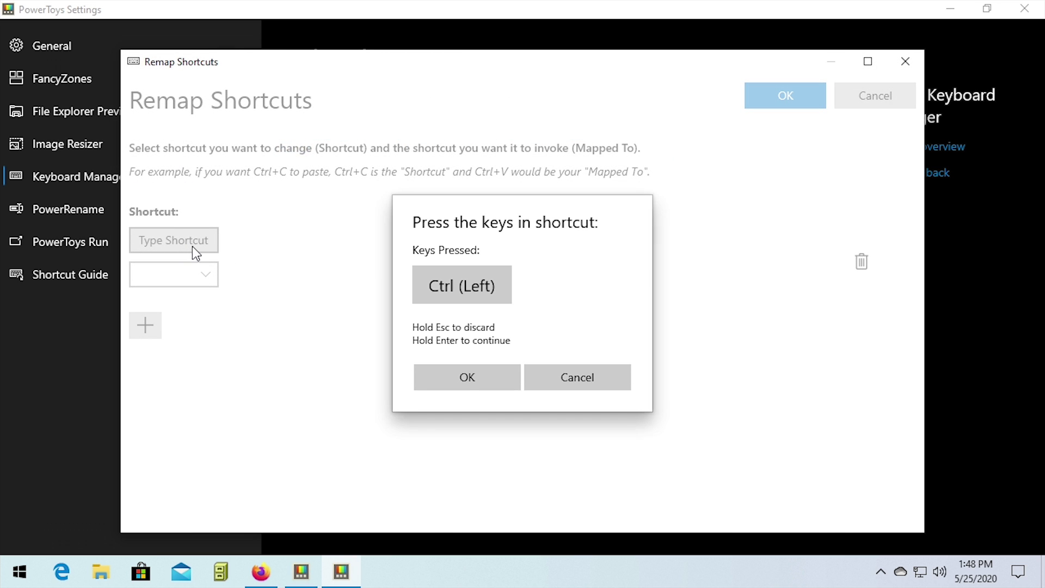
pyautogui.click(460, 365)
pyautogui.click(549, 251)
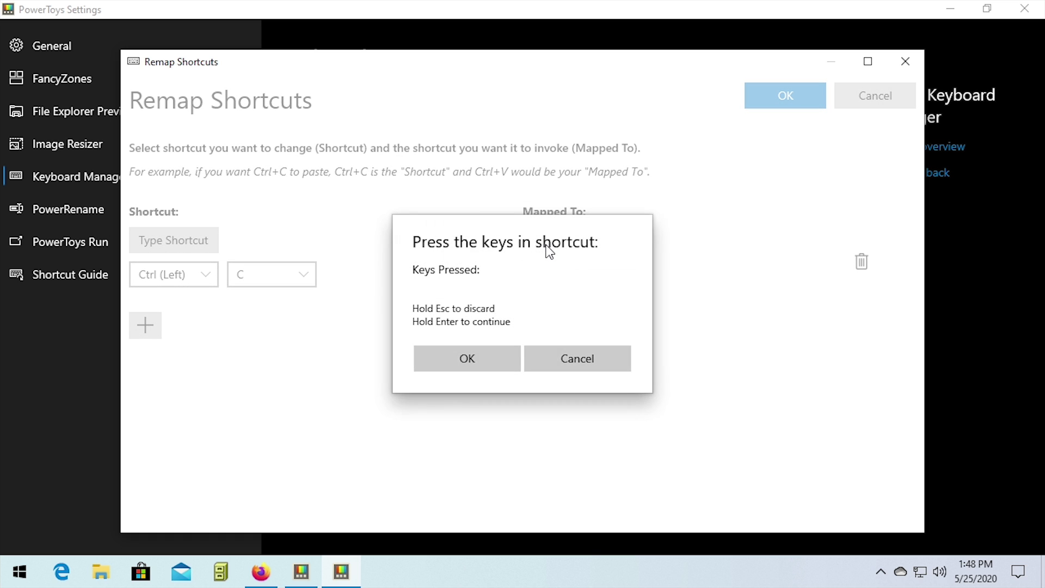
pyautogui.hotkey('ctrl', 'v')
pyautogui.click(453, 373)
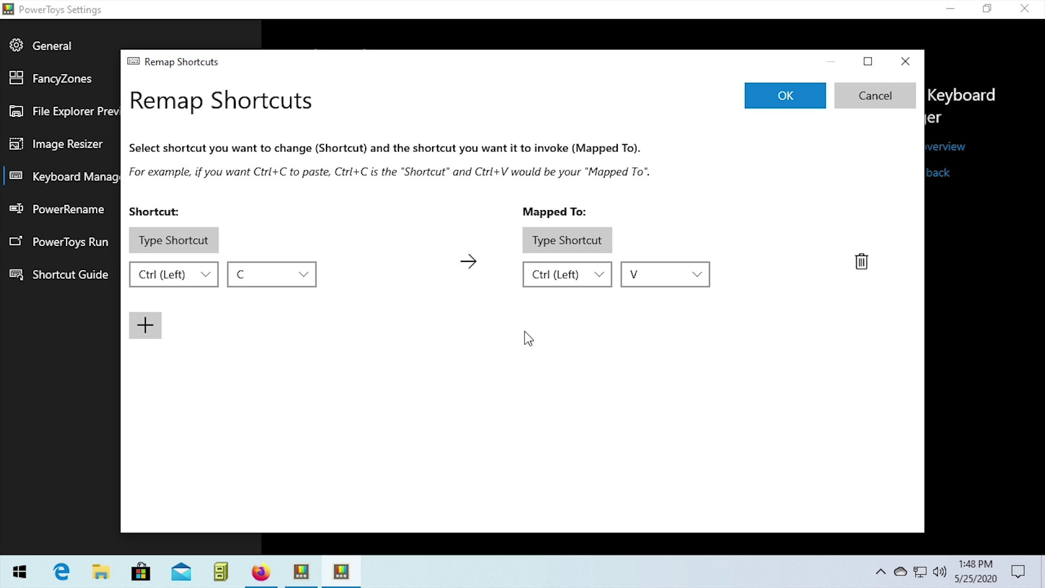
pyautogui.click(878, 96)
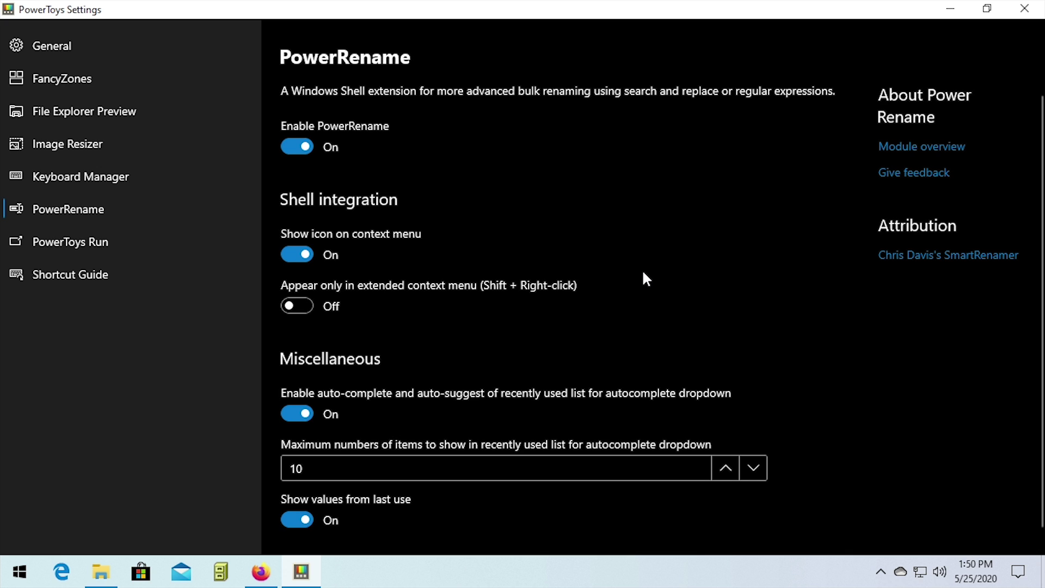
# In the Documents folder, rename the text file Iportant Document 1 - Copy (21) as Important Document 1 - Copy (21).
pyautogui.click(100, 571)
pyautogui.moveTo(541, 196); pyautogui.dragTo(540, 322)
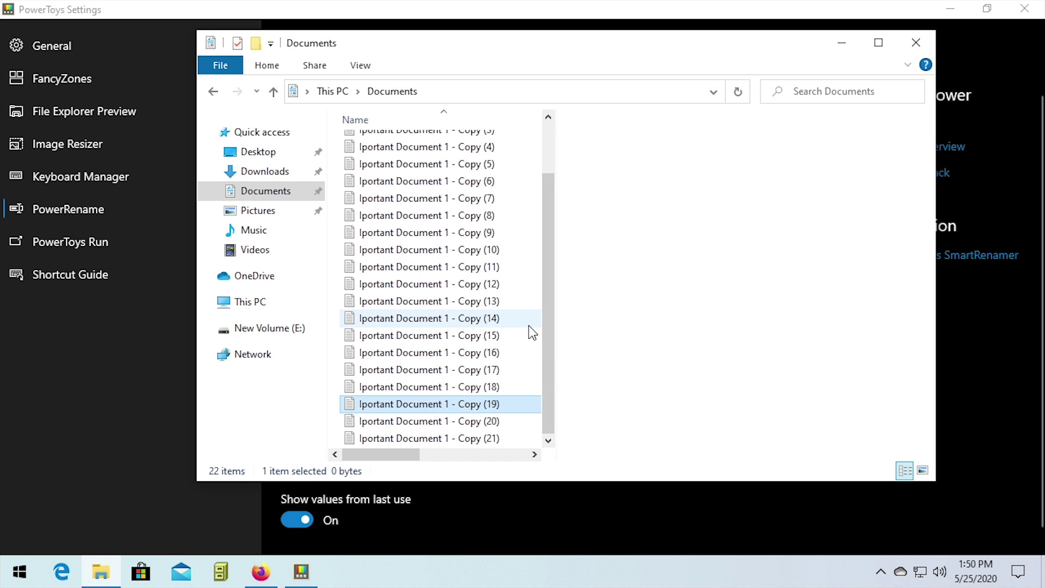
pyautogui.click(460, 440)
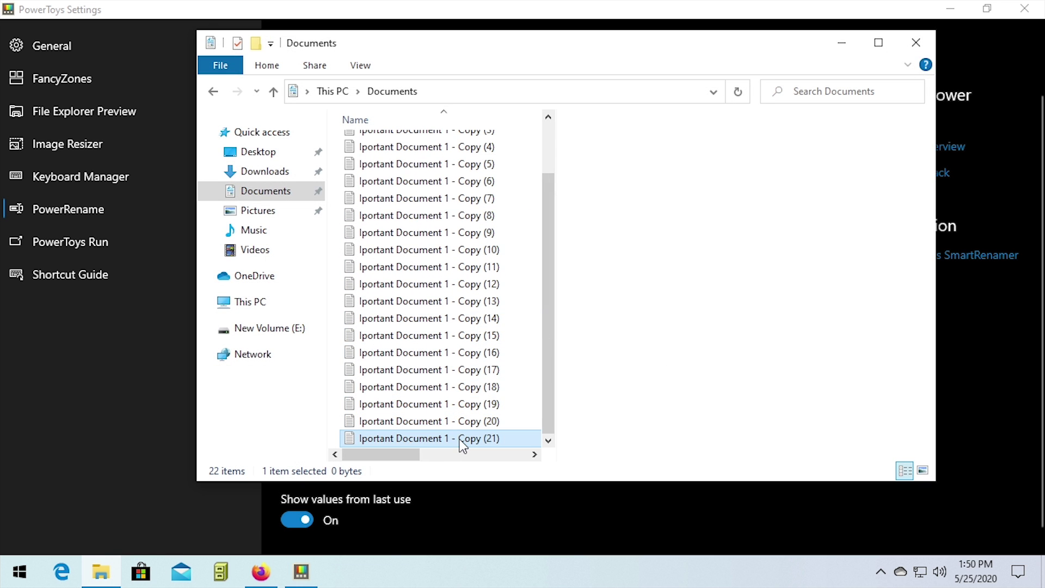
pyautogui.click(460, 440)
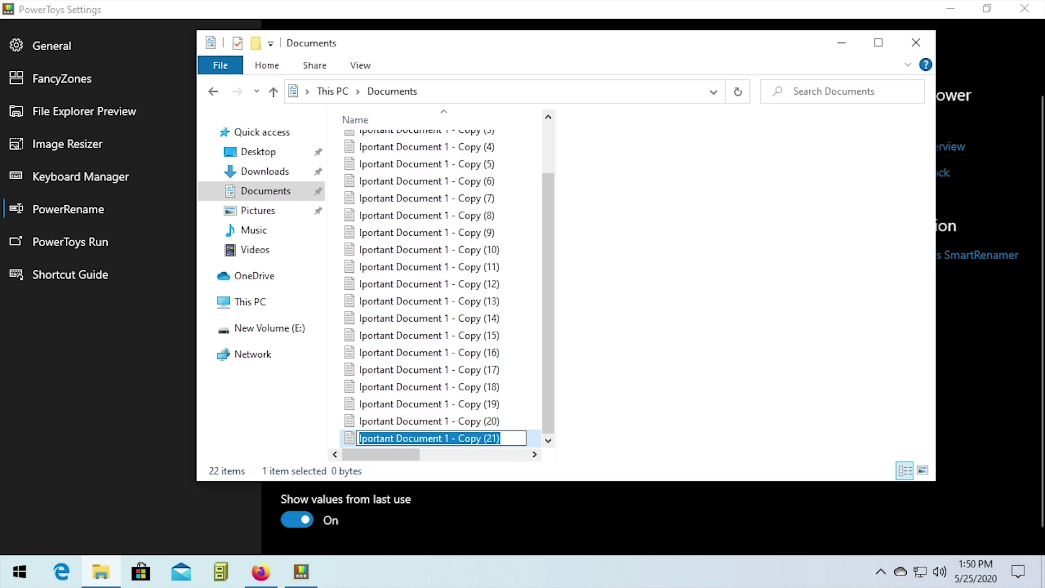
pyautogui.click(361, 438)
pyautogui.write('m')
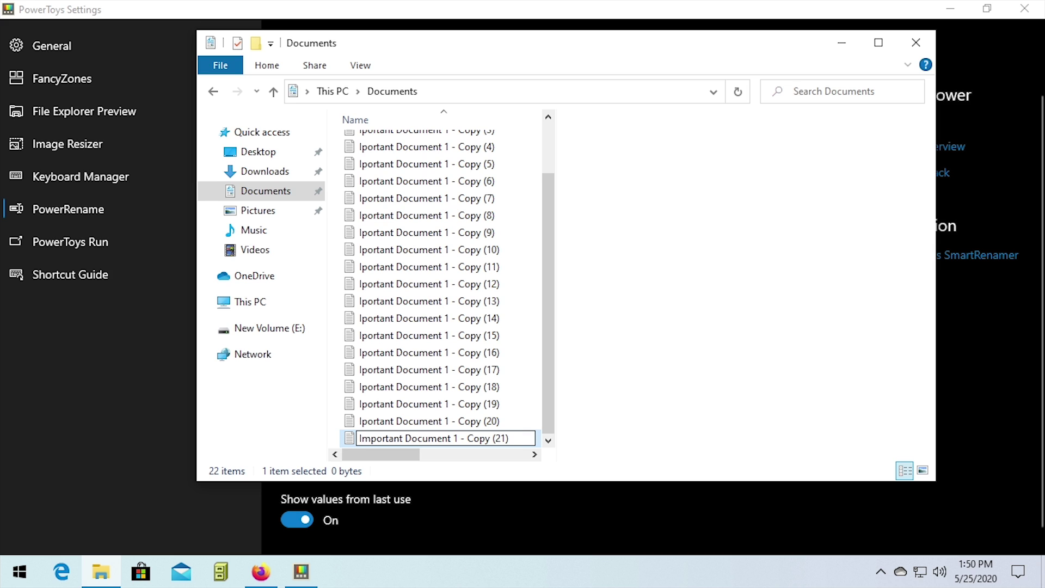
pyautogui.press('Return')
# Open PowerRename for all the remaining misspelled Iportant Document files and set it to replace Iportant with Important.
pyautogui.scroll(2, 413, 424)
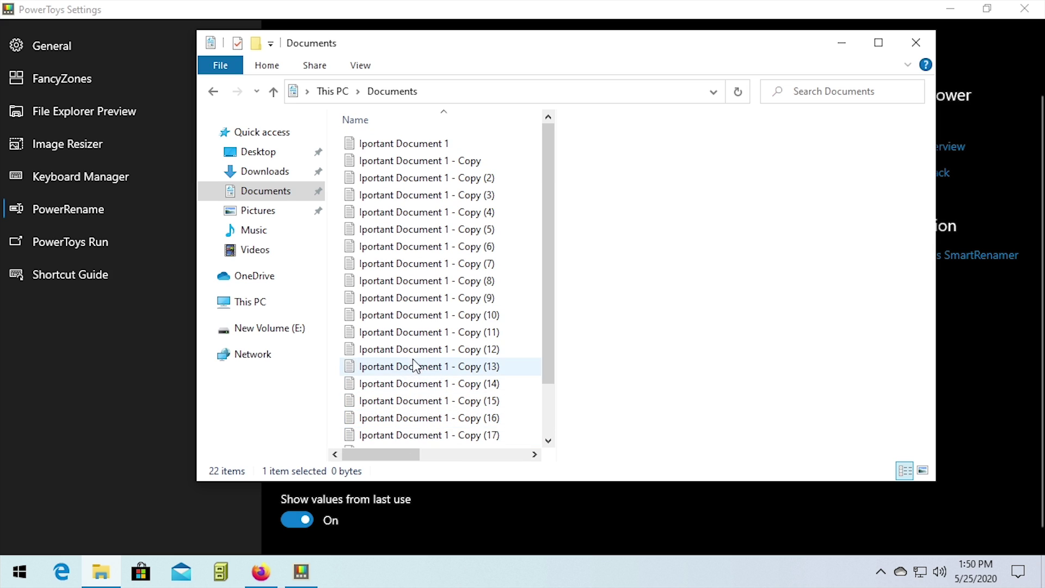
pyautogui.keyDown('shift'); pyautogui.click(385, 148); pyautogui.keyUp('shift')
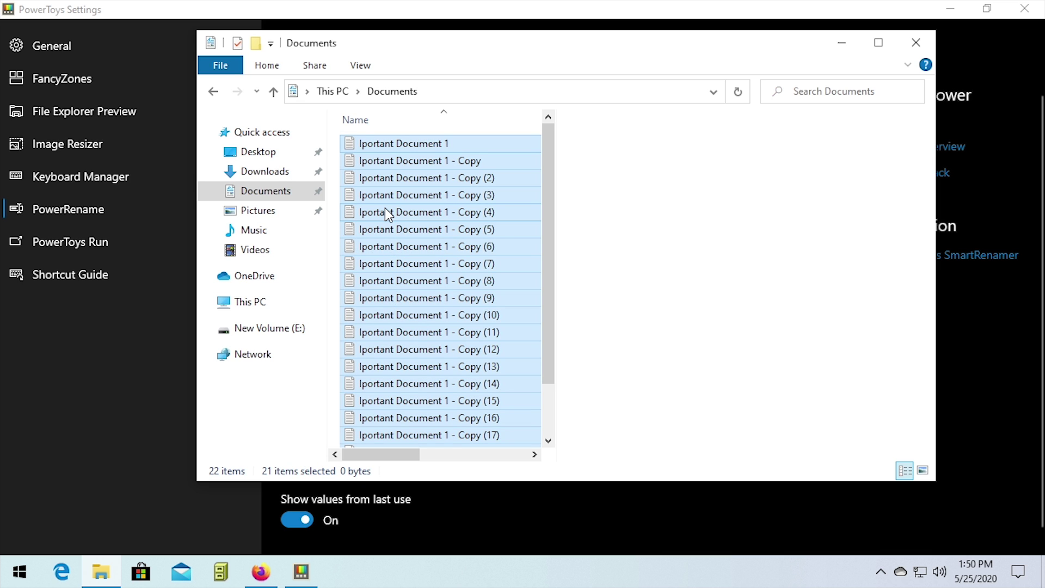
pyautogui.rightClick(385, 213)
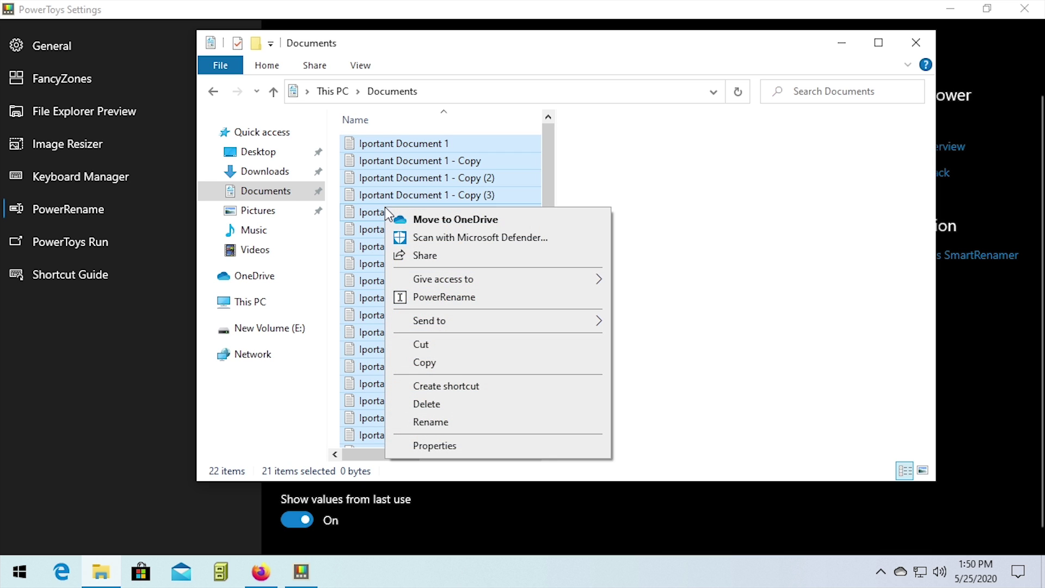
pyautogui.click(440, 296)
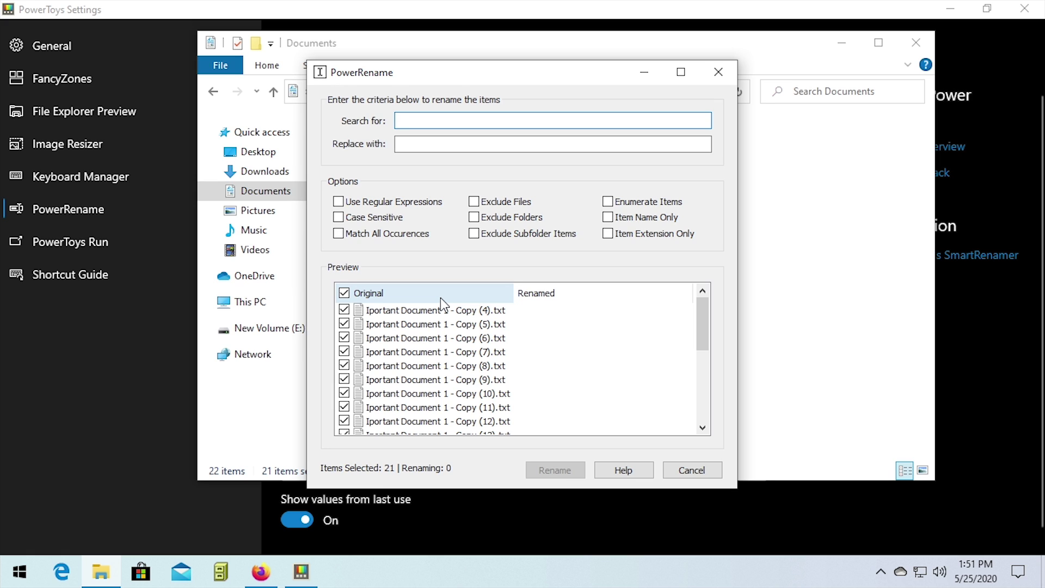
pyautogui.write('Iportant')
pyautogui.press('Tab')
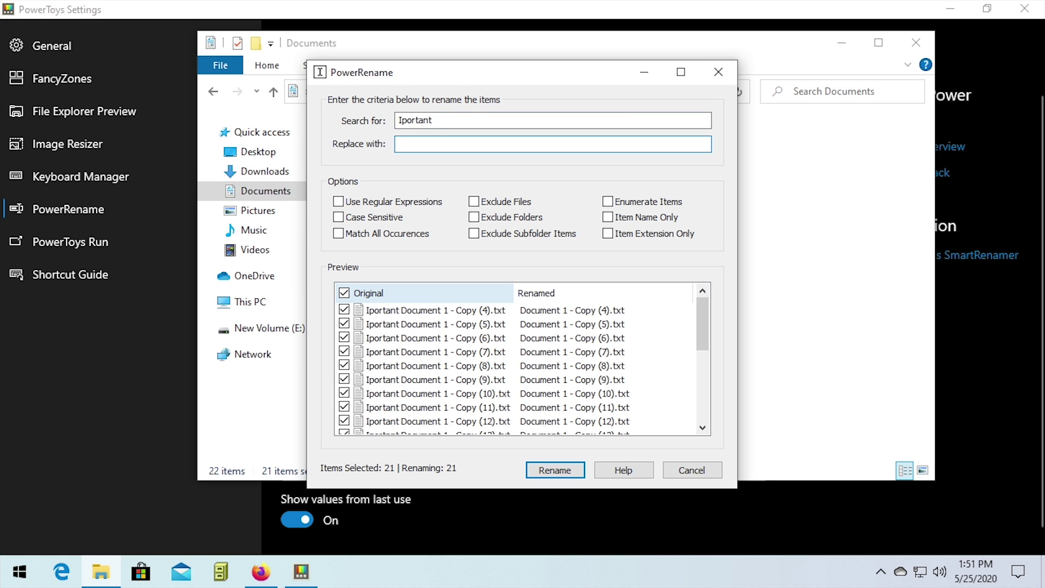
pyautogui.write('Important')
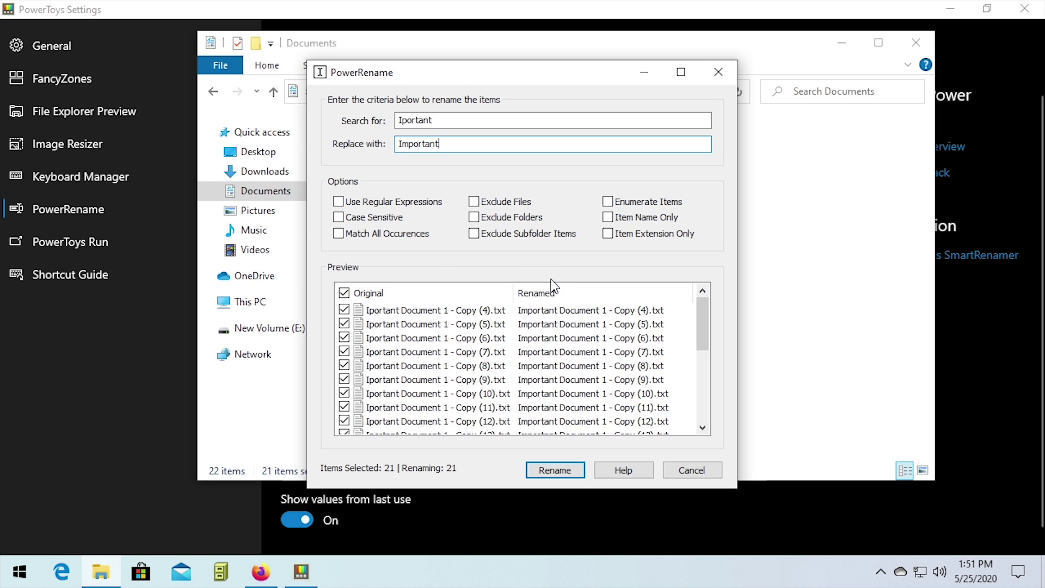
# Clear the PowerRename replacement text to compare the renaming preview, and enter Important again.
pyautogui.hotkey('ctrl', 'a')
pyautogui.press('BackSpace')
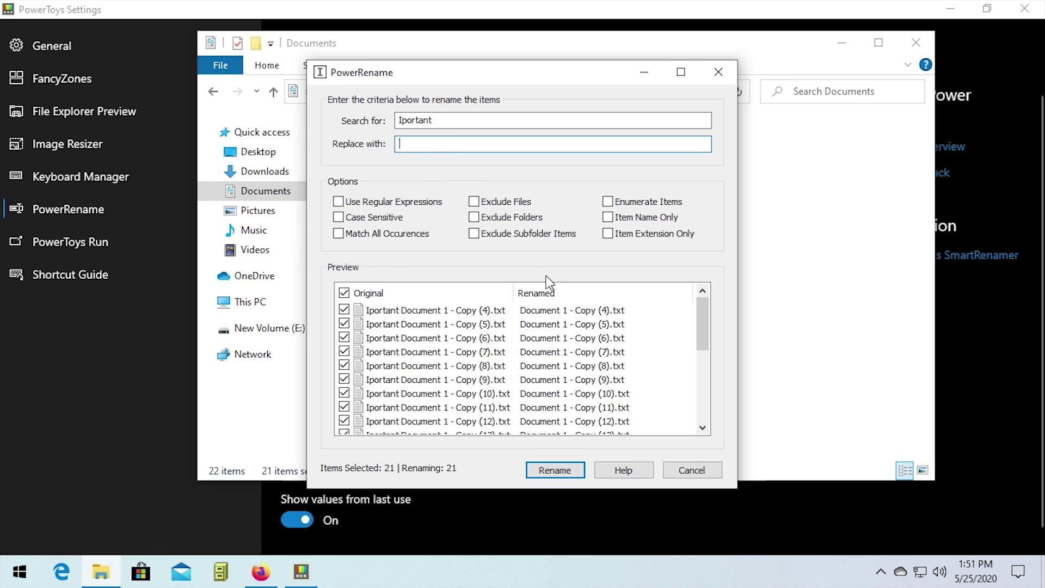
pyautogui.click(551, 387)
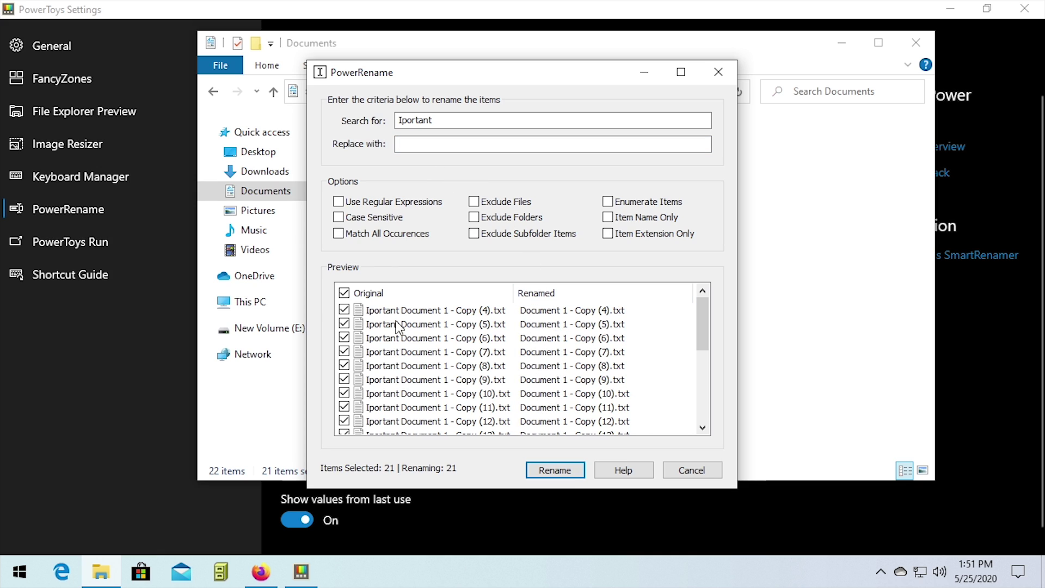
pyautogui.click(441, 145)
pyautogui.write('Important')
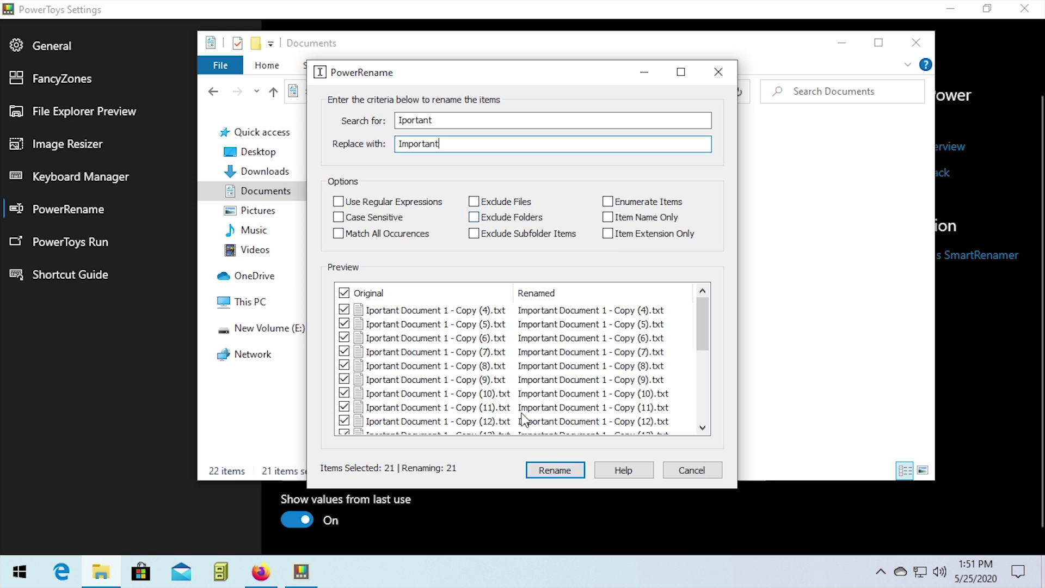
# Apply the bulk rename to the selected documents, check their names in the folder, and close File Explorer.
pyautogui.click(555, 470)
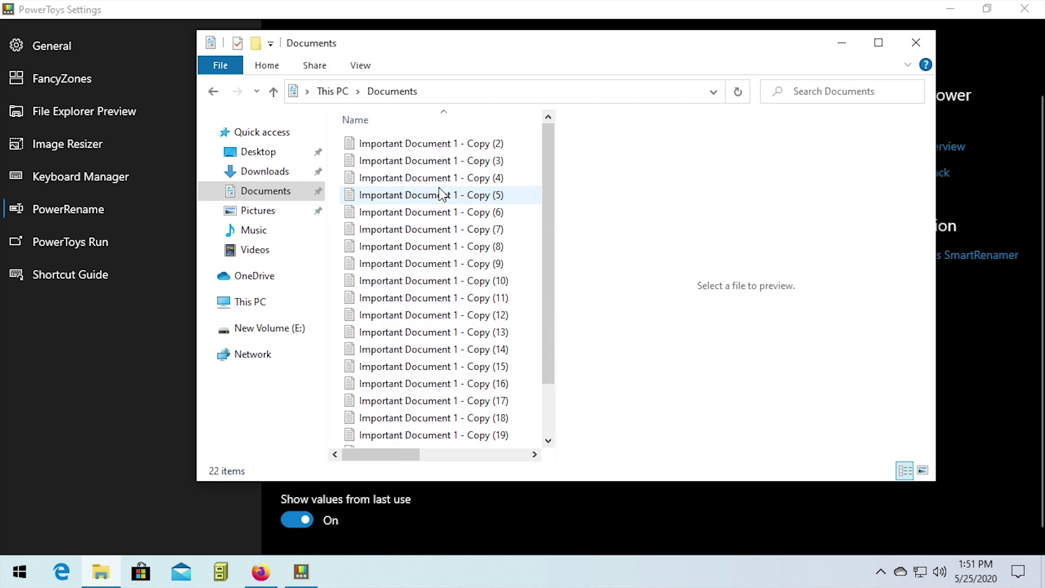
pyautogui.moveTo(546, 176)
pyautogui.mouseDown()
pyautogui.moveTo(553, 304)
pyautogui.moveTo(537, 174)
pyautogui.mouseUp()
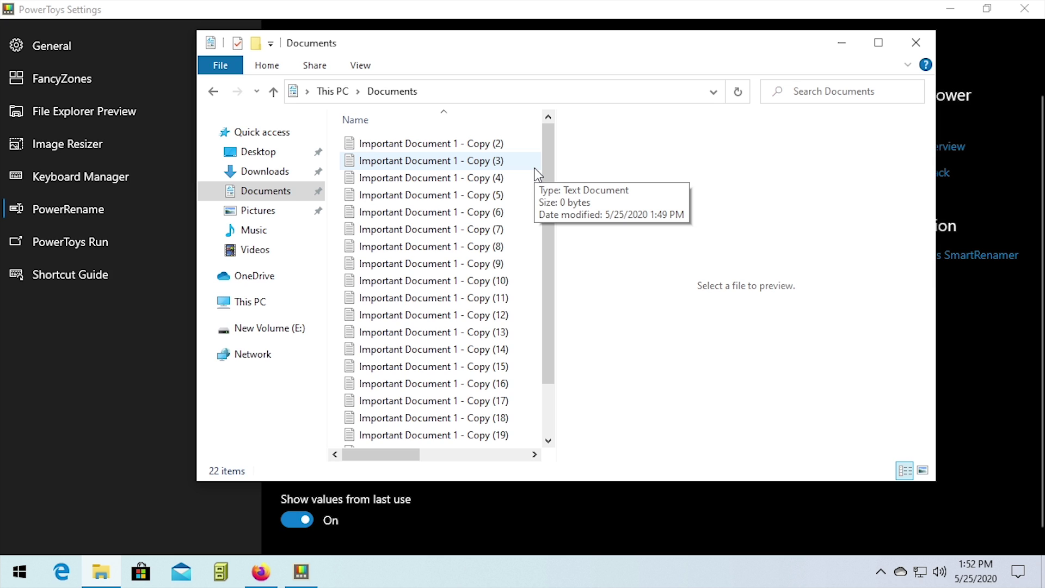
pyautogui.click(916, 42)
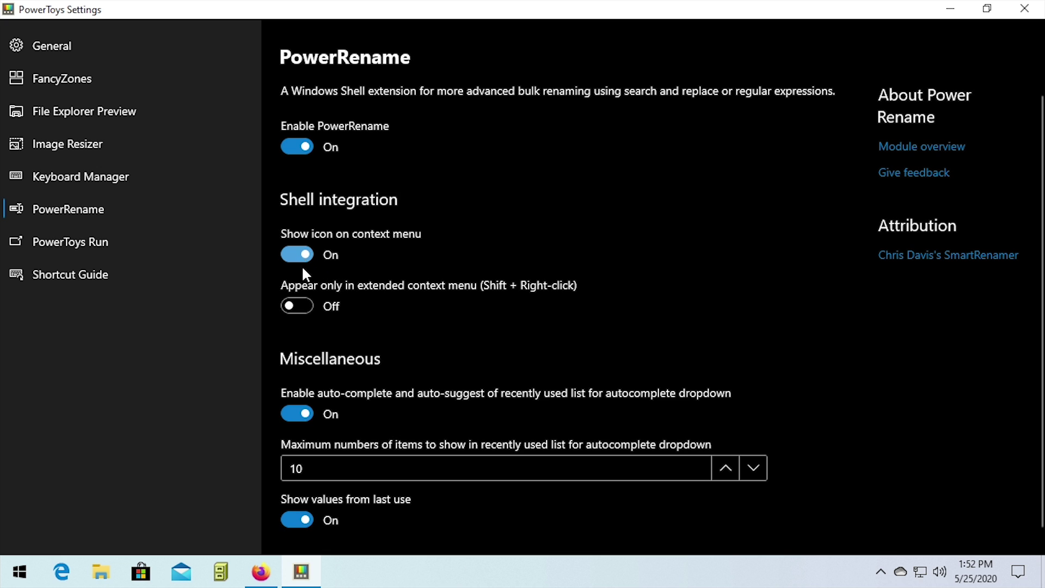
# Turn off PowerRename's icon on the context menu and make the command appear only in the extended context menu.
pyautogui.click(291, 249)
pyautogui.click(294, 307)
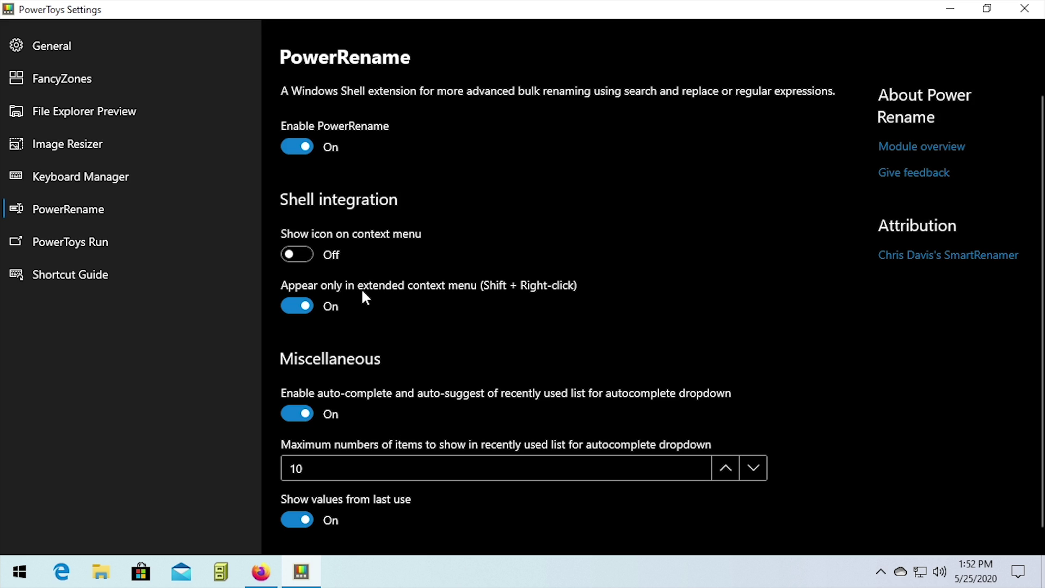
# Open the PowerToys Run settings and use the launcher to run notepad, closing the launched program.
pyautogui.click(98, 242)
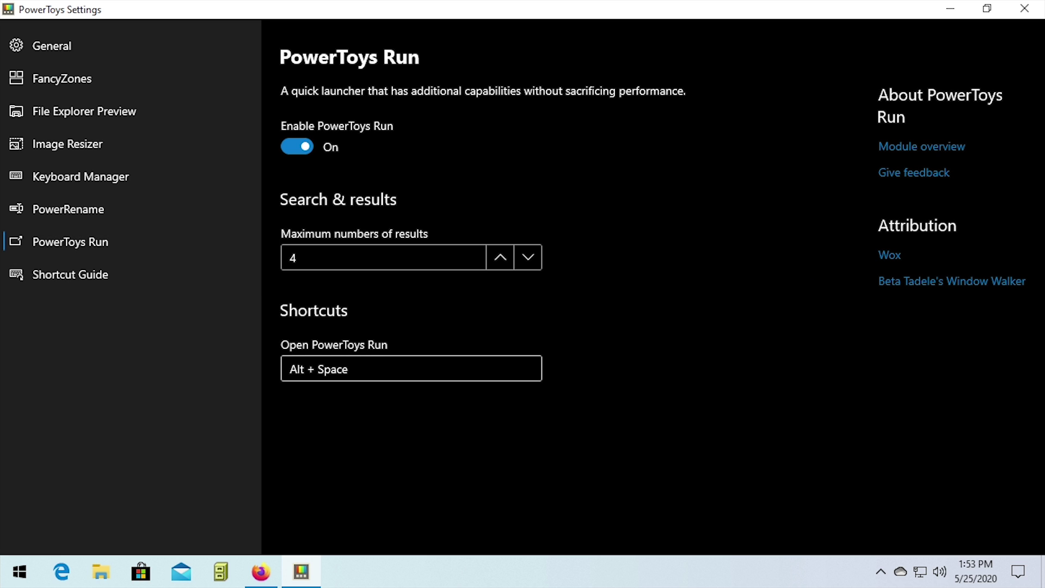
pyautogui.hotkey('alt', 'space')
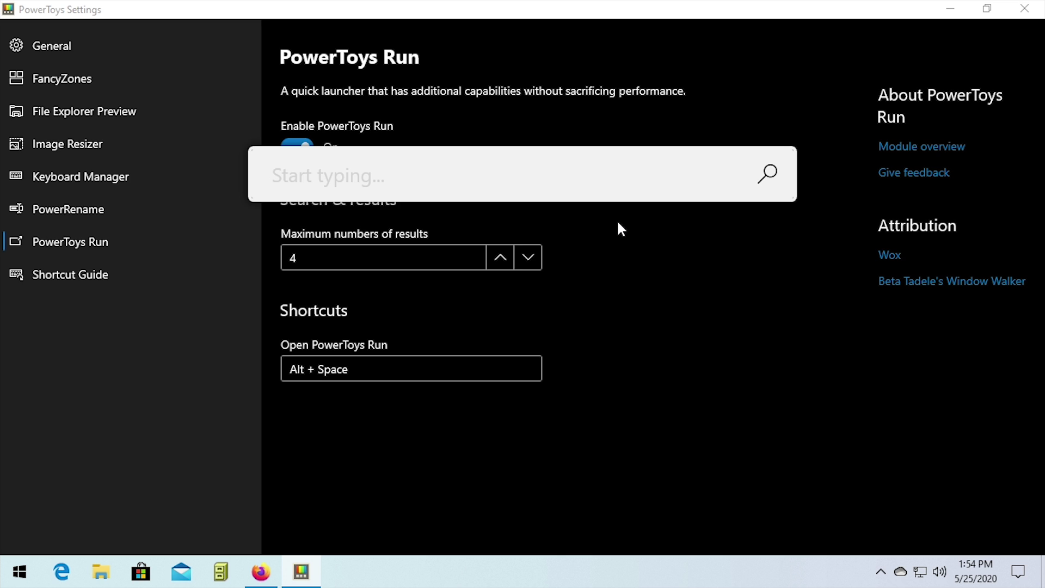
pyautogui.write('notepad')
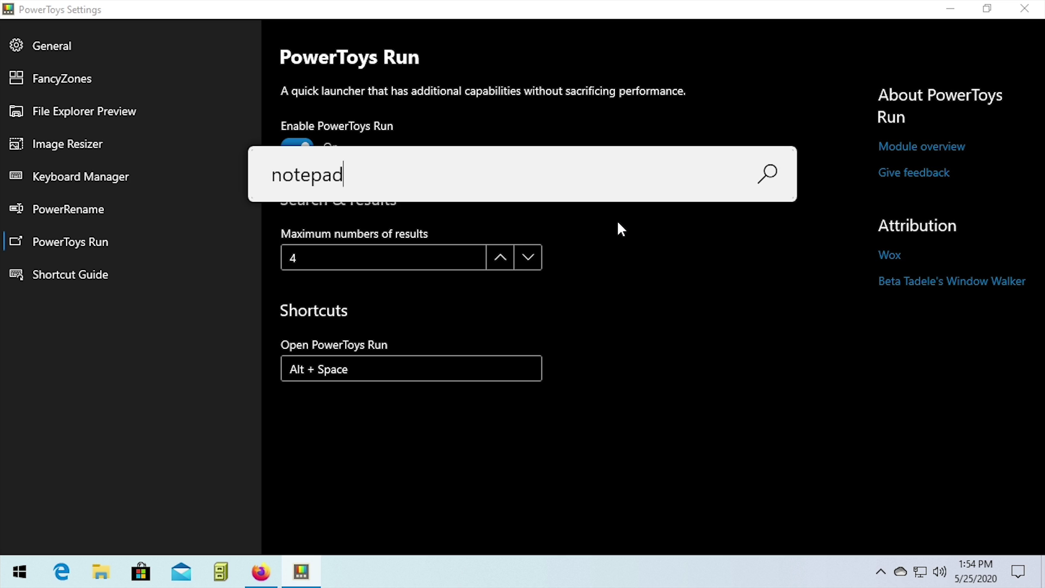
pyautogui.press('Return')
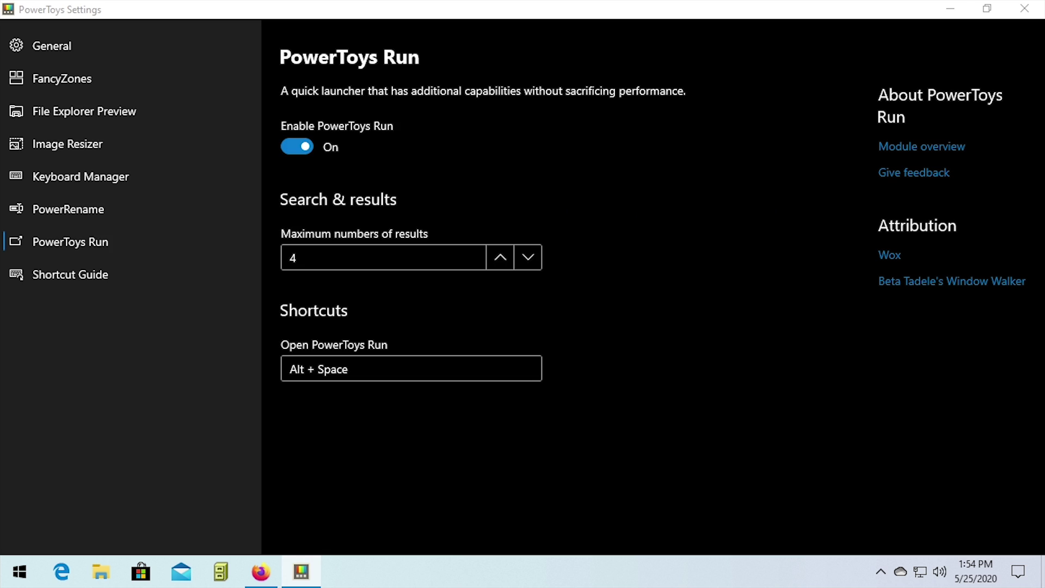
pyautogui.hotkey('alt', 'F4')
# Run cmd from the PowerToys Run launcher, replacing the previous search text.
pyautogui.hotkey('alt', 'space')
pyautogui.press('BackSpace')
pyautogui.write('cmd')
pyautogui.press('Return')
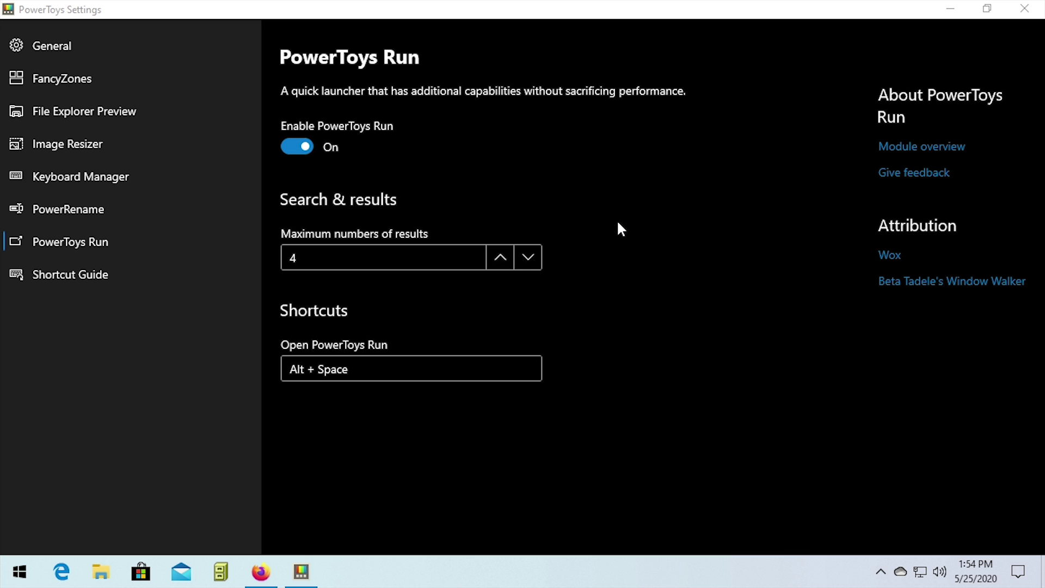
# View the standard Windows Run dialog for comparison, dismiss it, and run regedit from PowerToys Run.
pyautogui.press('super+r')
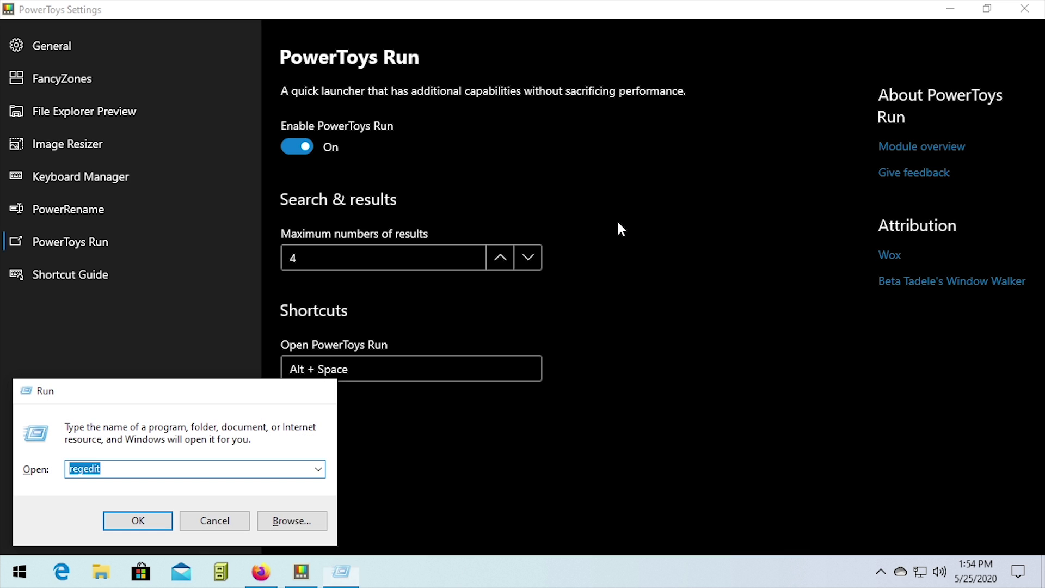
pyautogui.press('Escape')
pyautogui.hotkey('alt', 'space')
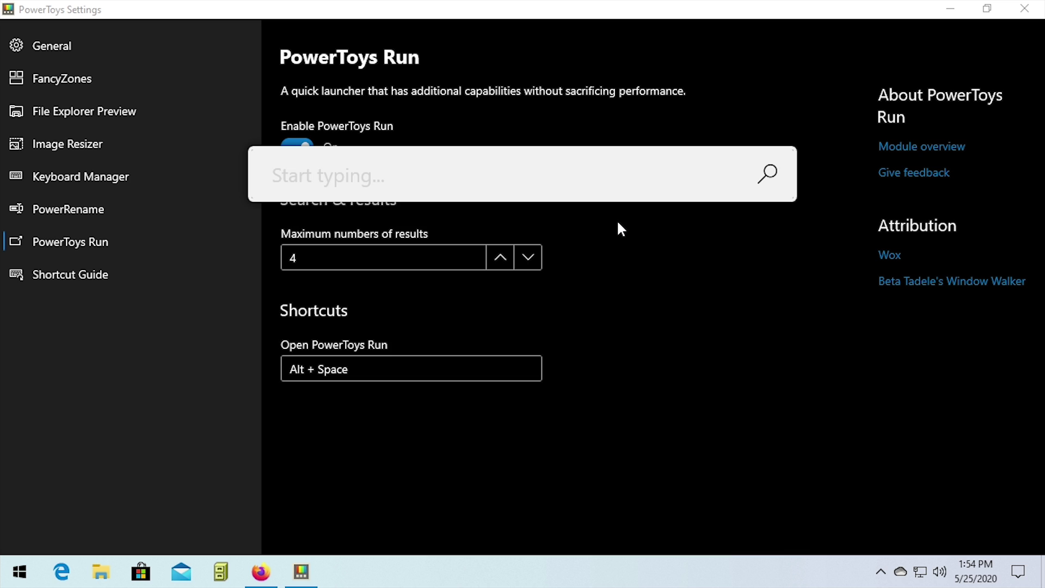
pyautogui.write('regedit')
pyautogui.press('Return')
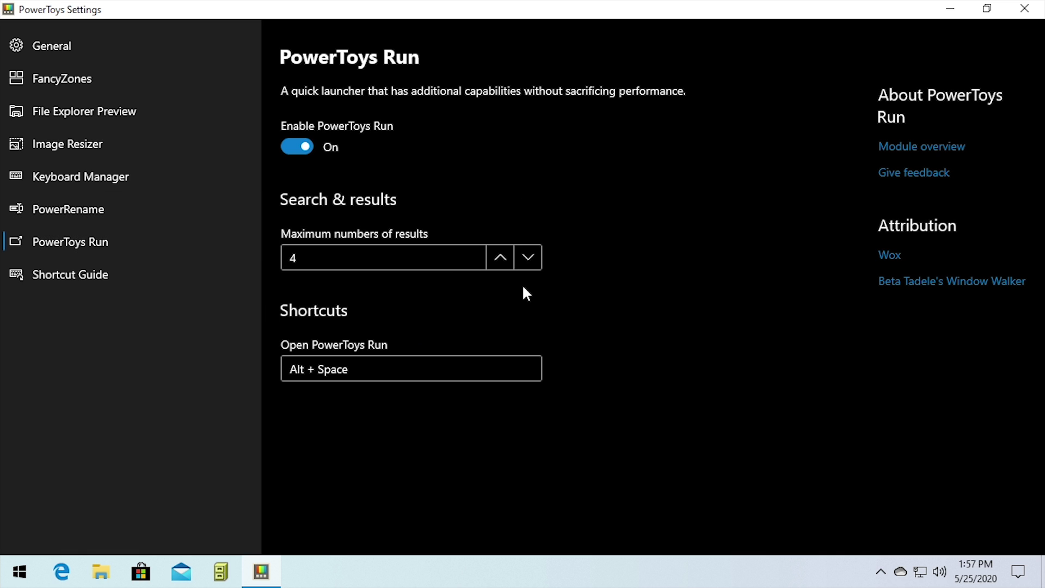
# Set the maximum number of PowerToys Run results to 8.
pyautogui.click(505, 252)
pyautogui.click(504, 251)
pyautogui.click(504, 252)
pyautogui.click(505, 251)
# Search PowerToys Run for win, move the launcher to the top of the screen, and browse the results list.
pyautogui.hotkey('alt', 'space')
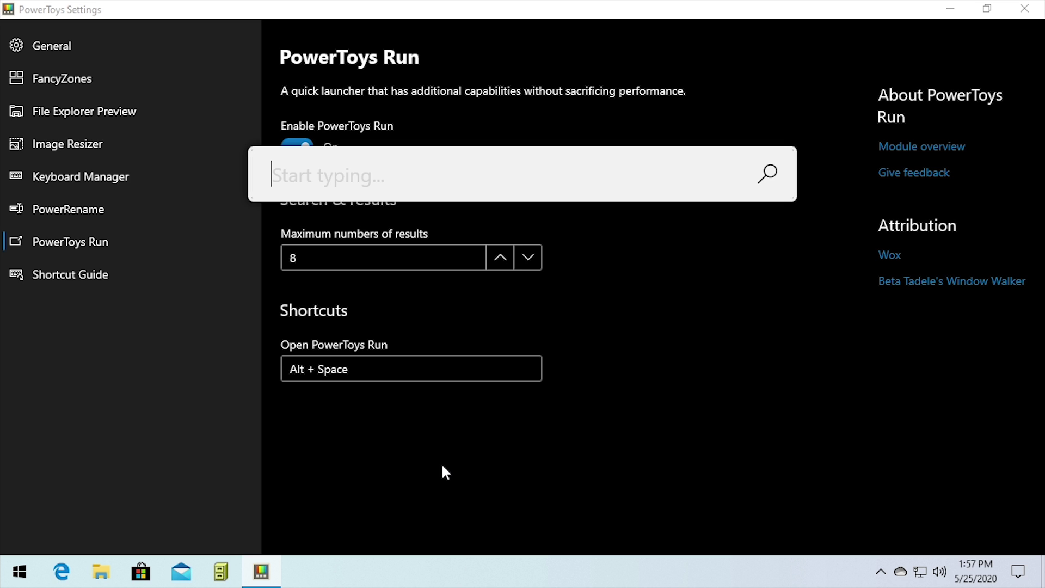
pyautogui.write('win')
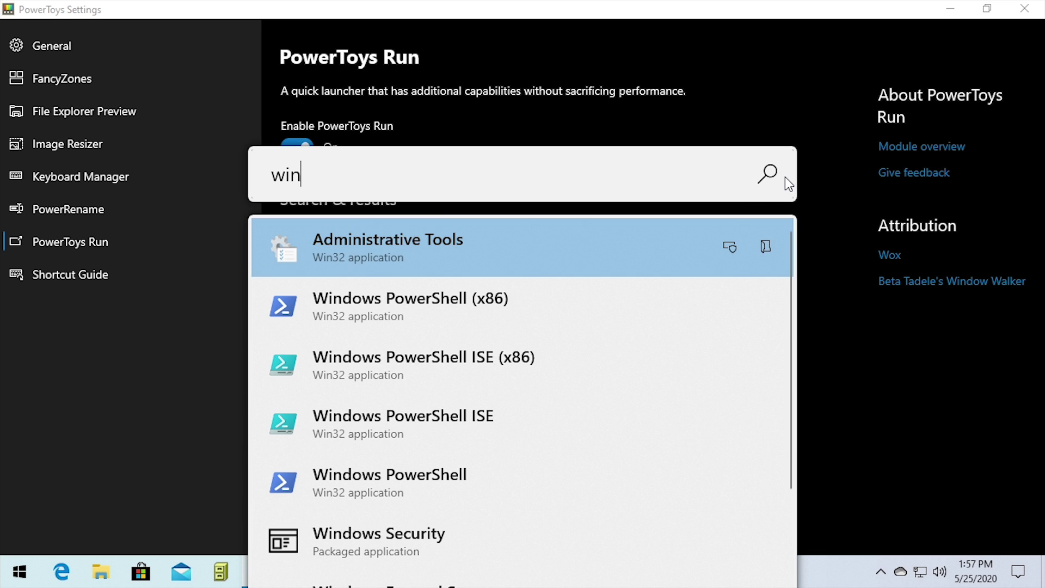
pyautogui.moveTo(785, 178); pyautogui.dragTo(802, 40)
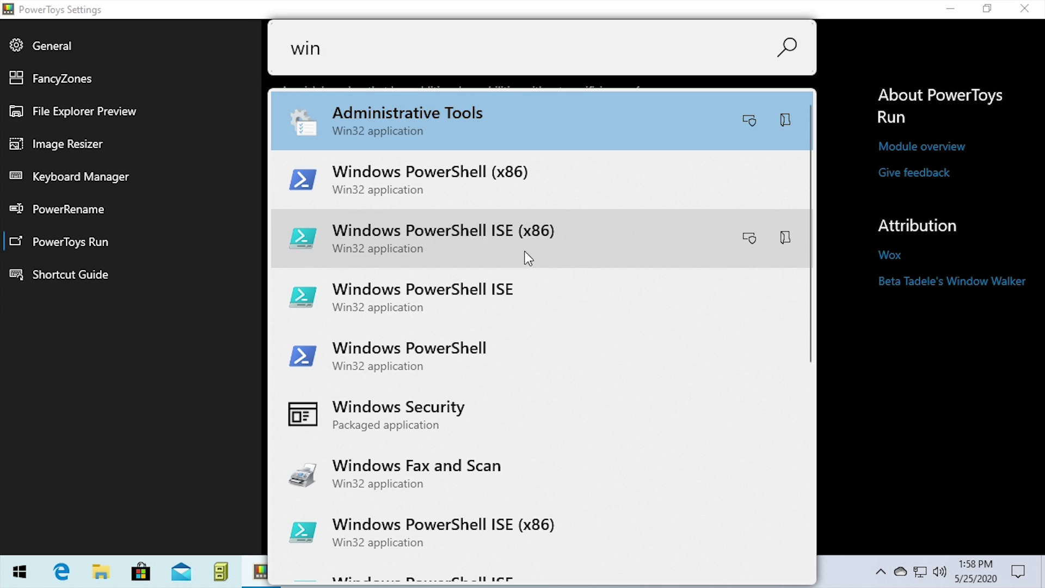
pyautogui.scroll(-5, 660, 227)
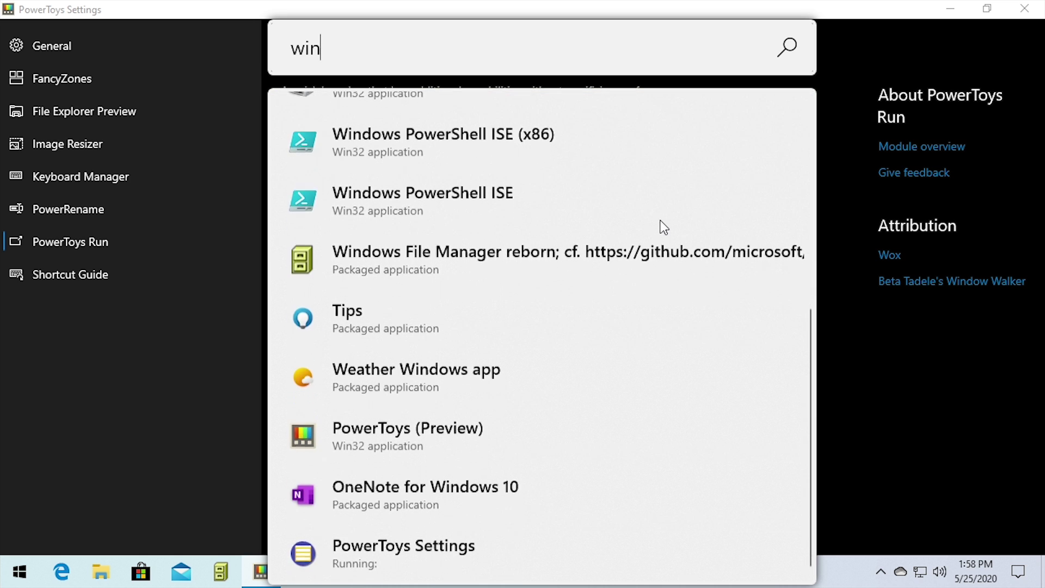
pyautogui.scroll(5, 672, 326)
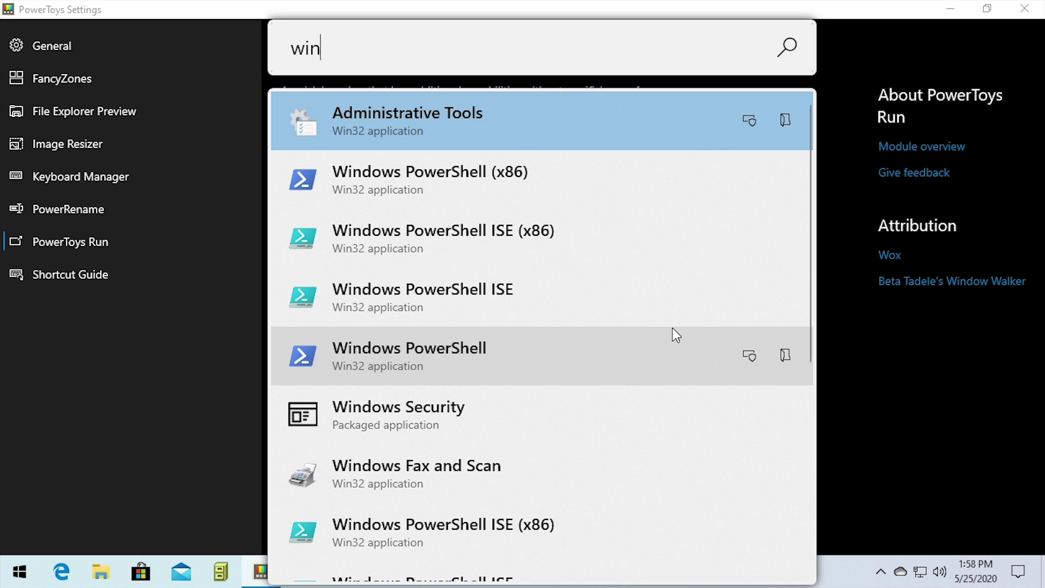
# Browse the PowerToys Run results for win, reopening the launcher and moving it higher on the screen to see more entries.
pyautogui.scroll(-4, 650, 280)
pyautogui.scroll(3, 652, 290)
pyautogui.scroll(-4, 658, 322)
pyautogui.scroll(5, 684, 316)
pyautogui.click(252, 320)
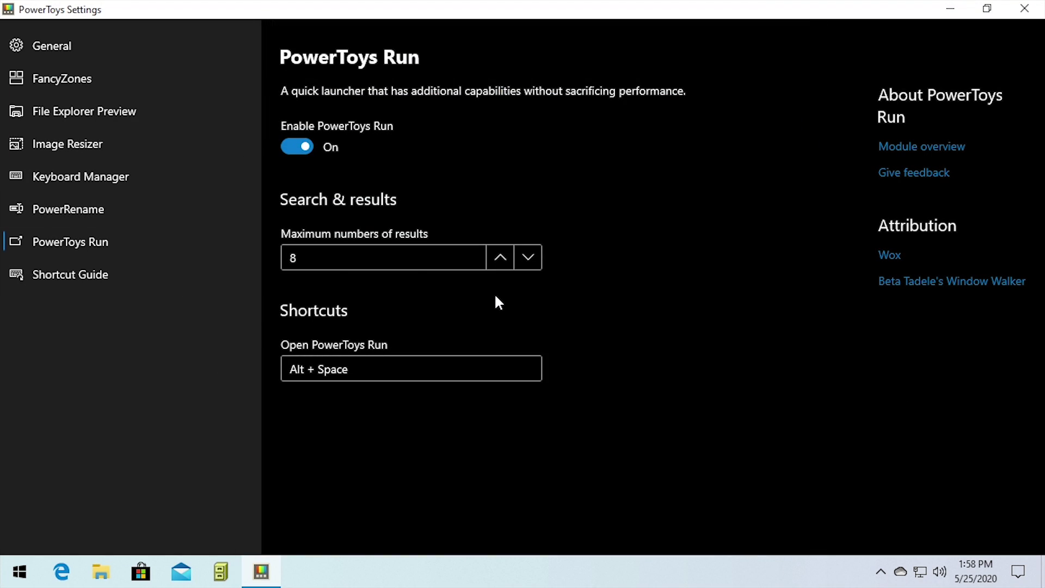
pyautogui.hotkey('alt', 'space')
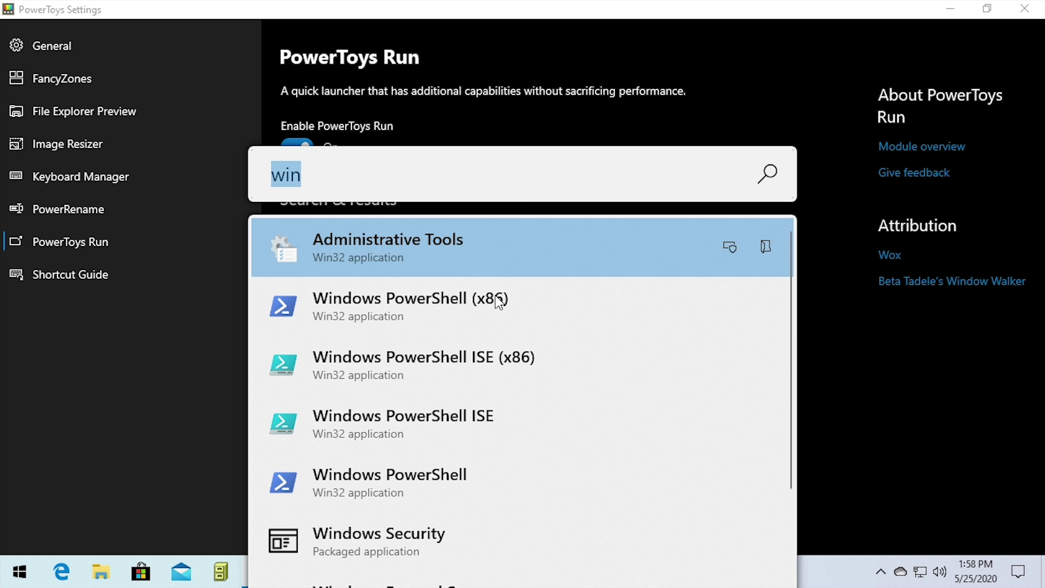
pyautogui.scroll(-3, 511, 272)
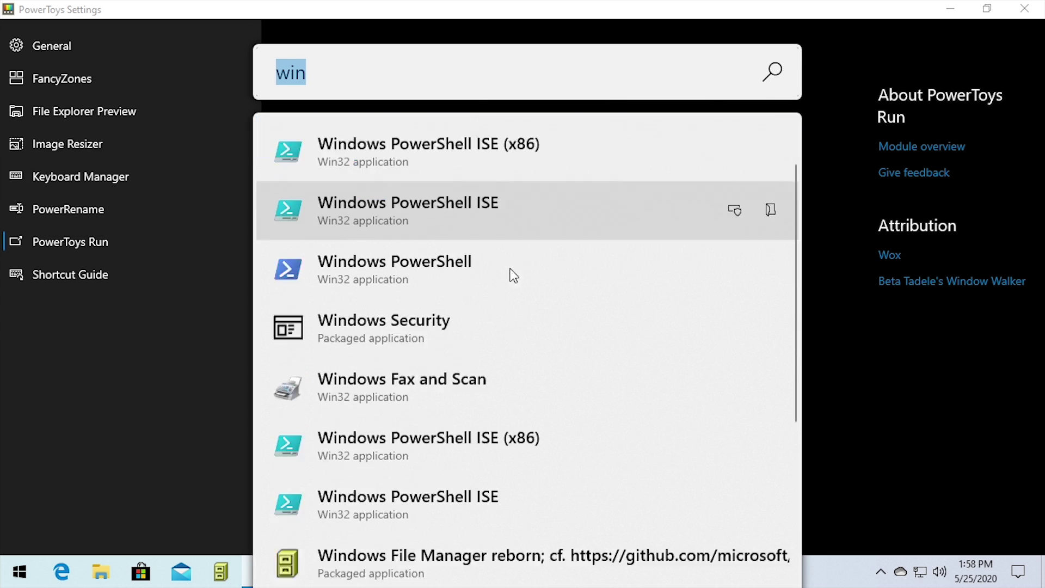
pyautogui.click(401, 306)
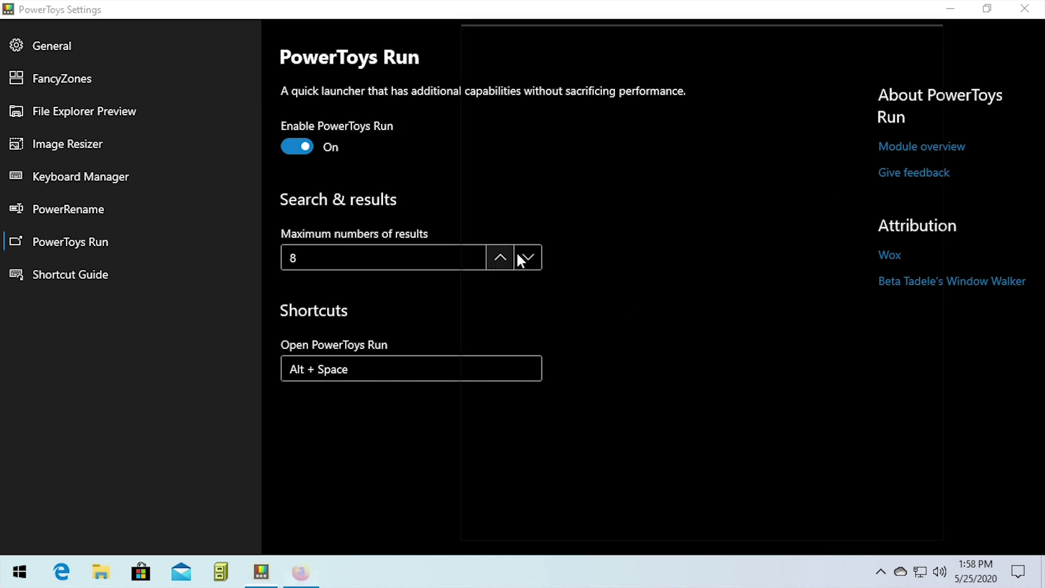
# Set the maximum number of PowerToys Run results to 2, search for win, and browse the shortened list.
pyautogui.hotkey('alt', 'space')
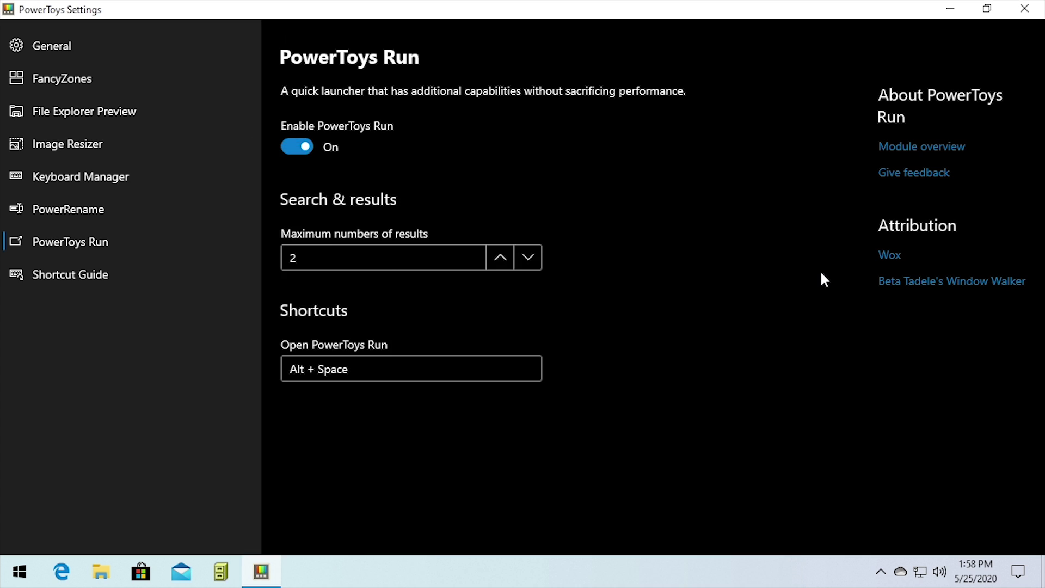
pyautogui.press('BackSpace')
pyautogui.write('win')
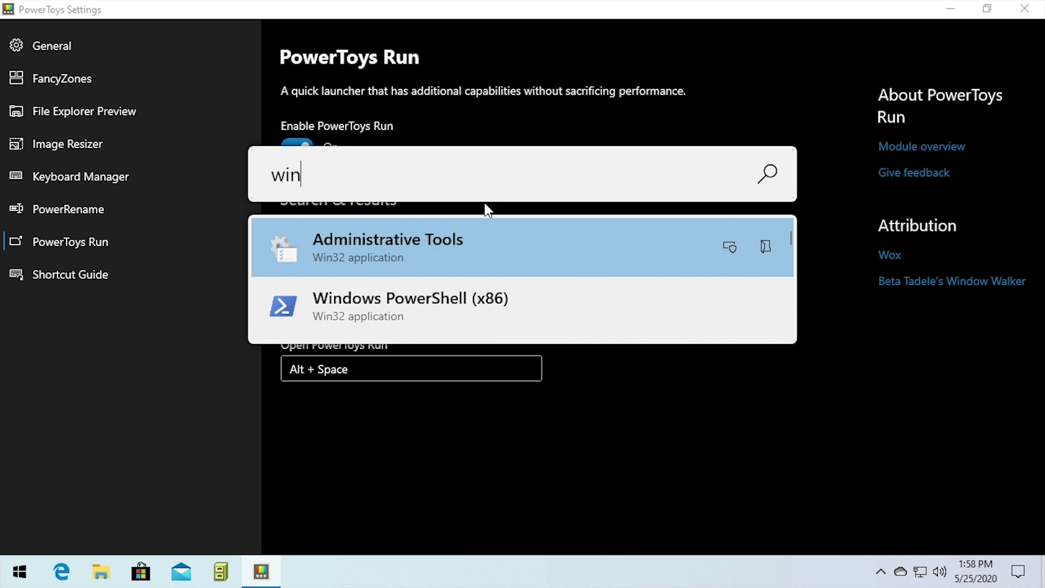
pyautogui.scroll(-4, 444, 250)
pyautogui.scroll(1, 468, 287)
pyautogui.scroll(3, 478, 286)
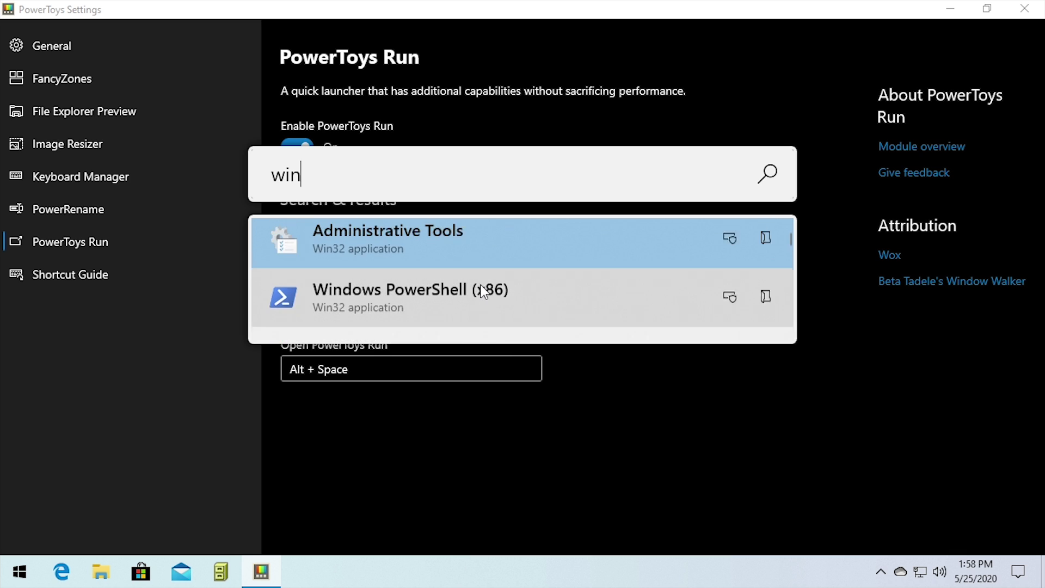
pyautogui.click(532, 437)
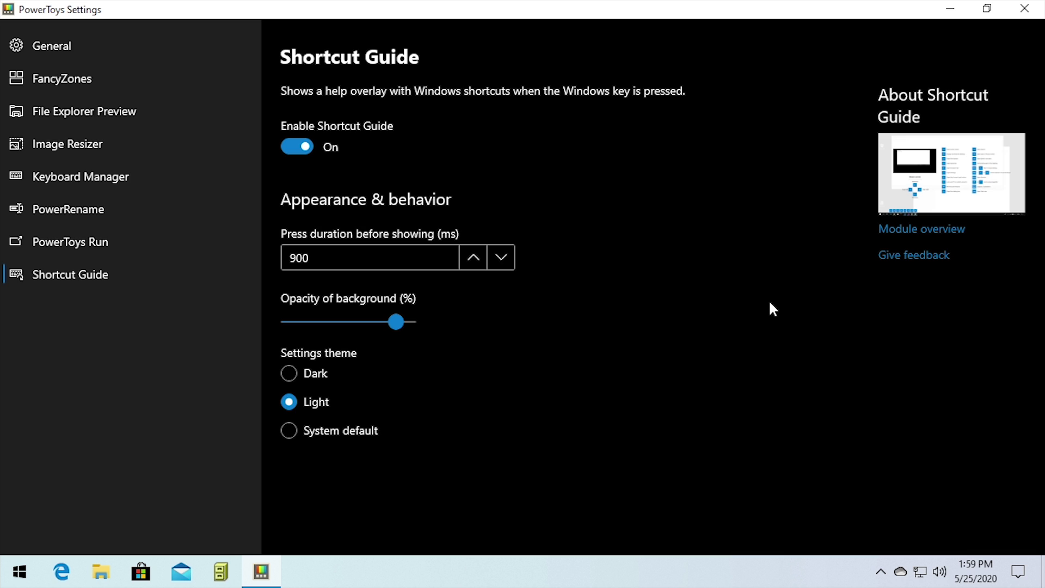
# Set the Shortcut Guide theme to Dark after checking the General settings theme, previewing the overlay before and after the change.
pyautogui.press('super')
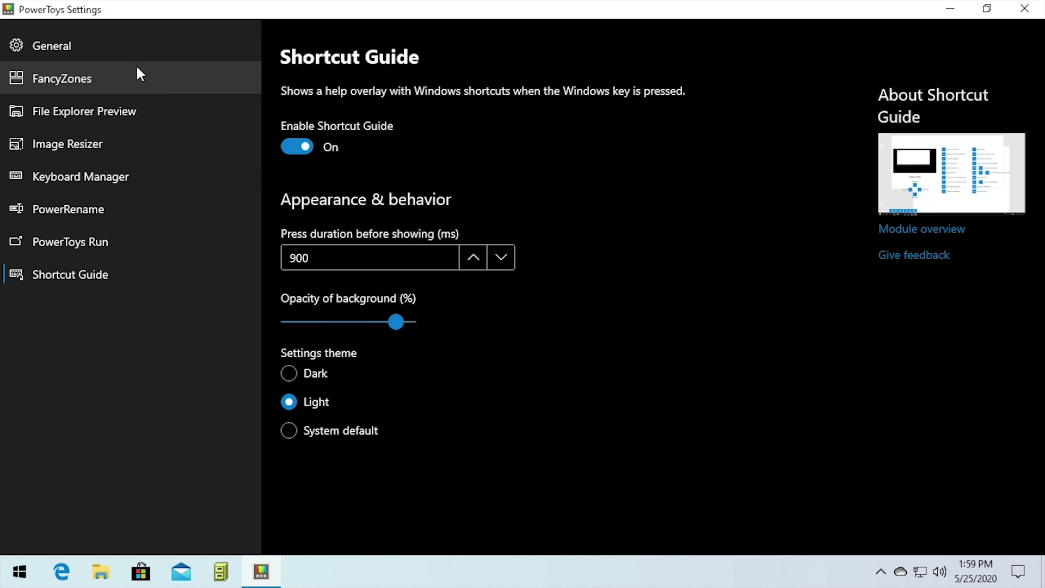
pyautogui.click(126, 54)
pyautogui.scroll(-3, 838, 327)
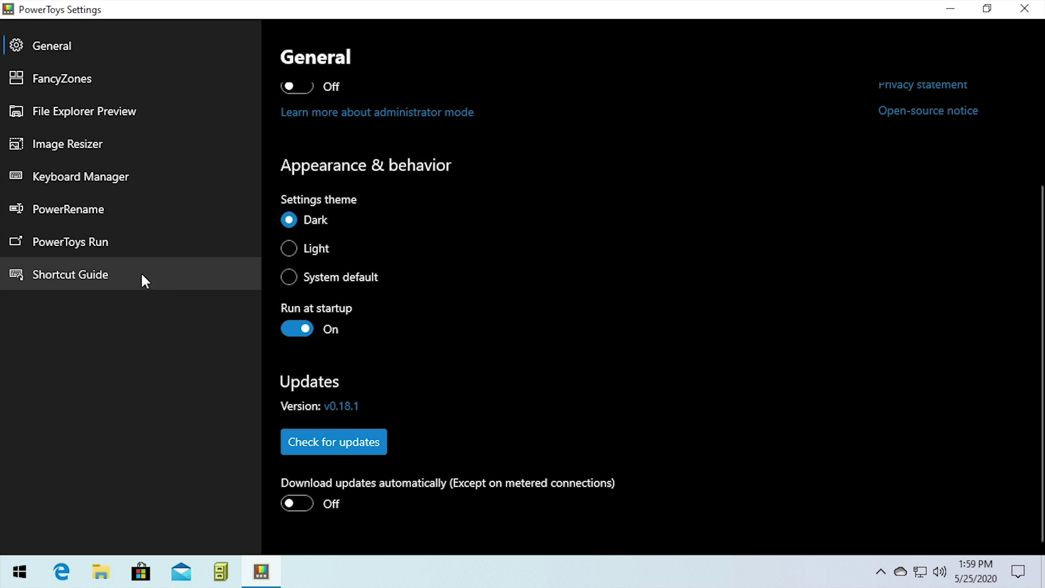
pyautogui.click(123, 274)
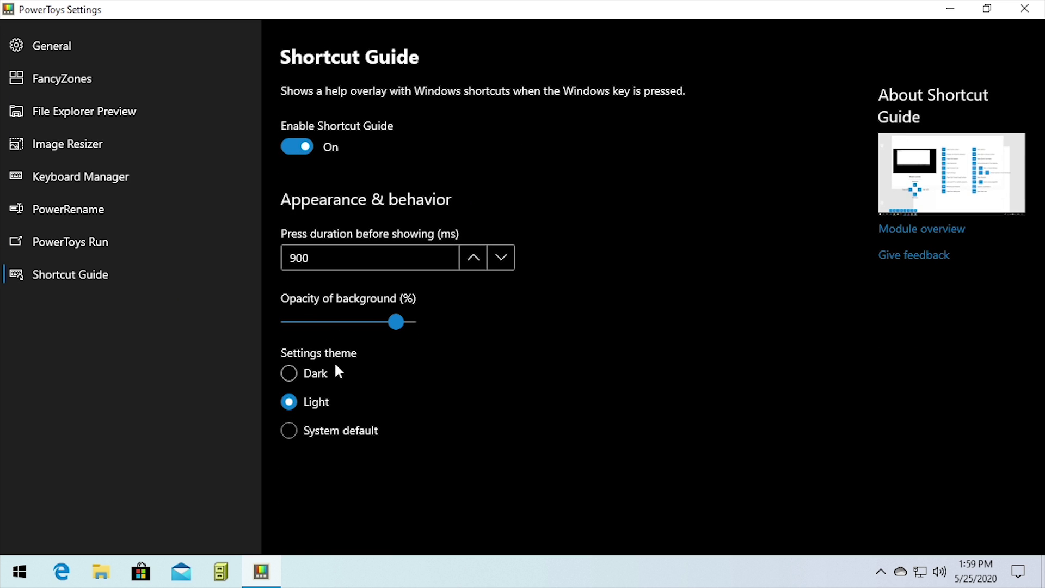
pyautogui.click(316, 376)
pyautogui.press('super')
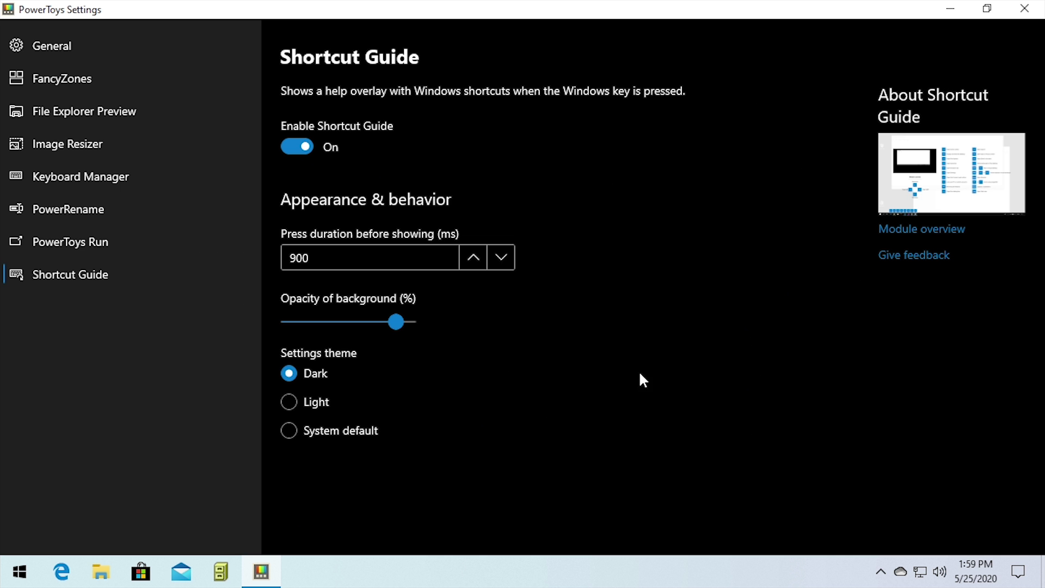
# Set the Shortcut Guide background opacity to 0%, previewing the overlay at low, high and zero opacity.
pyautogui.moveTo(396, 322); pyautogui.dragTo(328, 322)
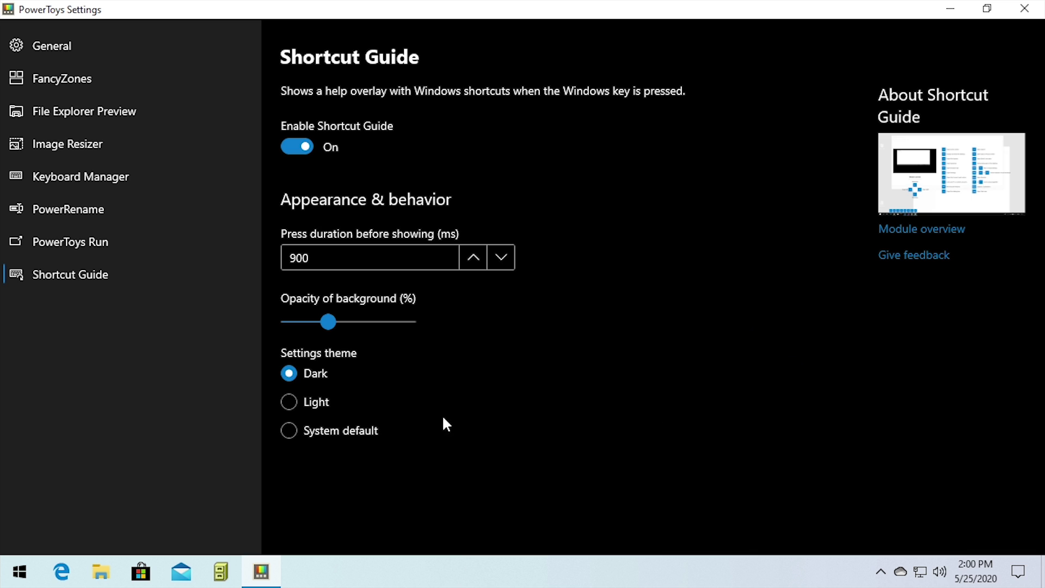
pyautogui.press('super')
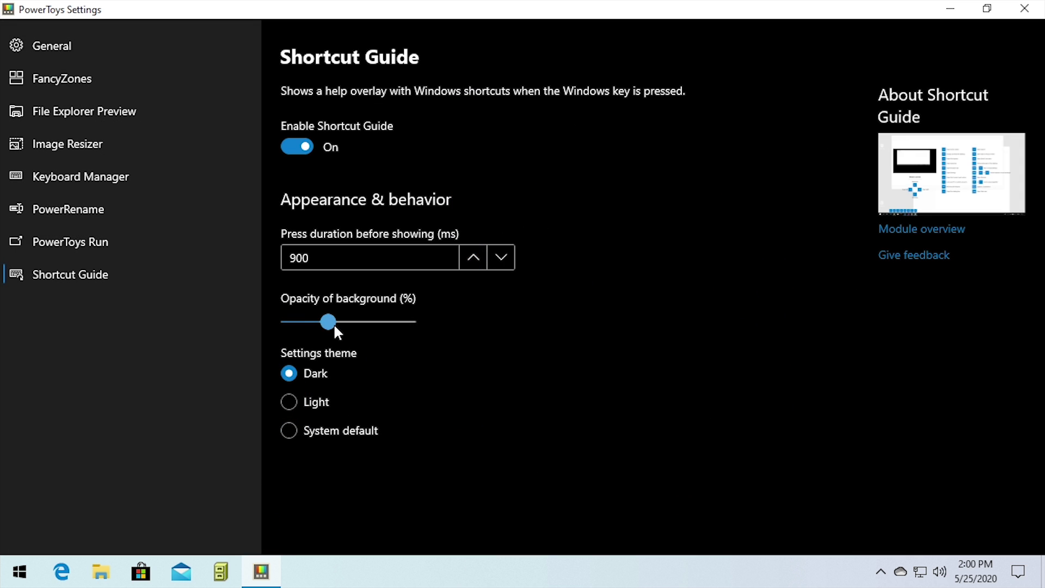
pyautogui.moveTo(335, 326); pyautogui.dragTo(516, 329)
pyautogui.press('super')
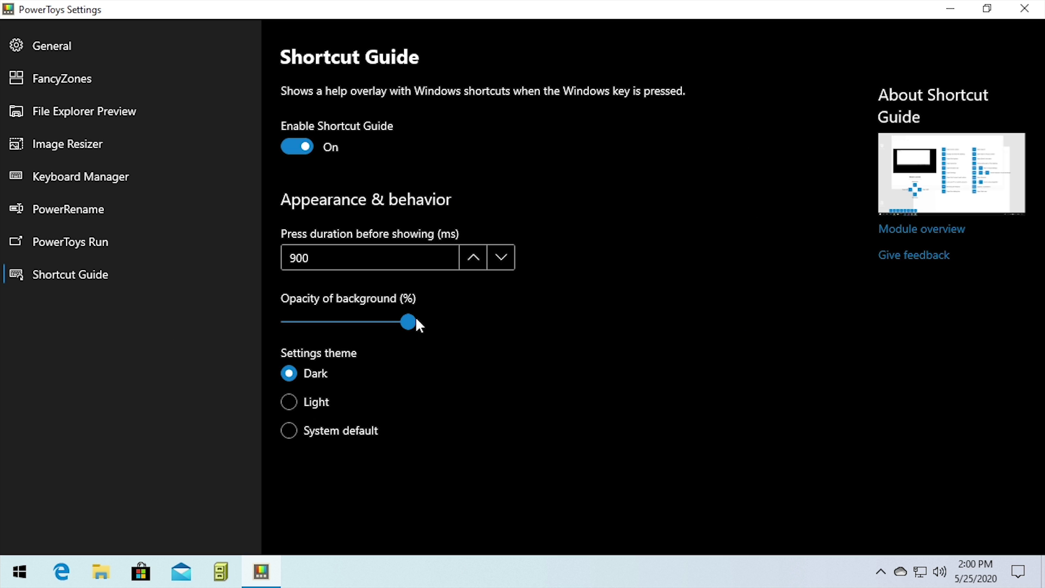
pyautogui.moveTo(416, 322); pyautogui.dragTo(1, 311)
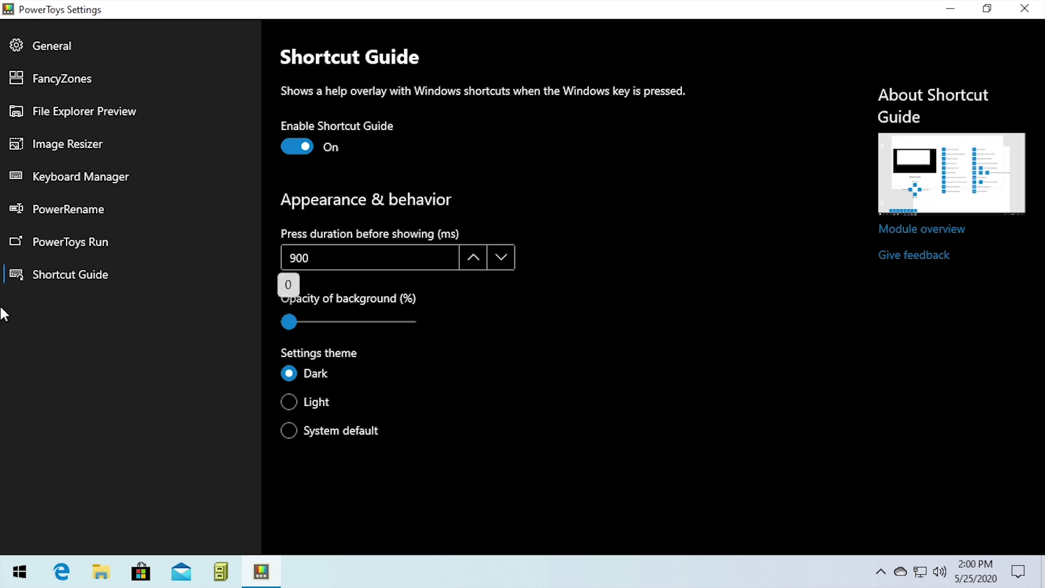
pyautogui.press('super')
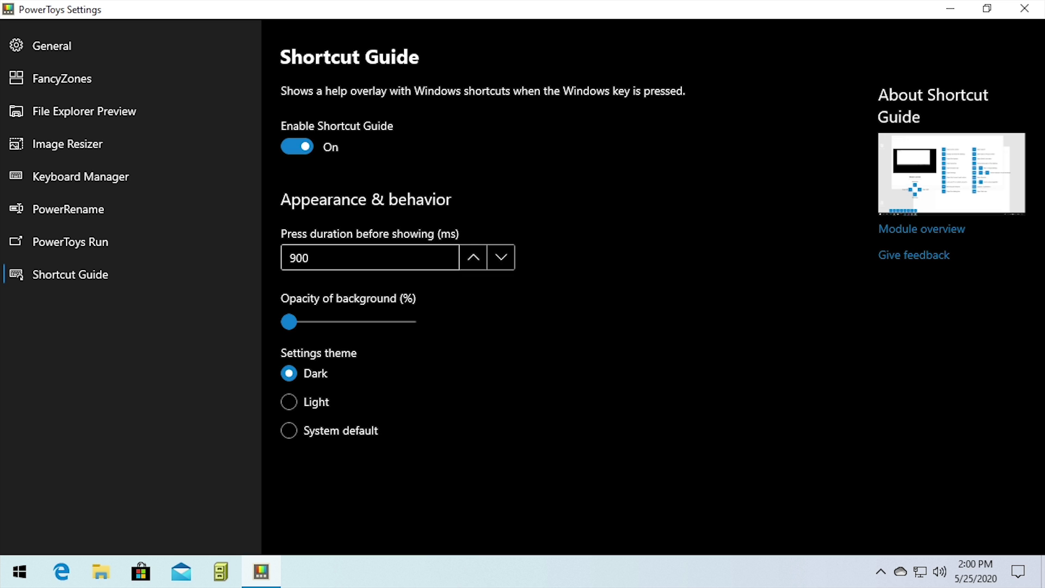
# Set the Shortcut Guide press duration before showing to 100 ms and preview how the overlay appears.
pyautogui.scroll(-8, 349, 251)
pyautogui.press('super')
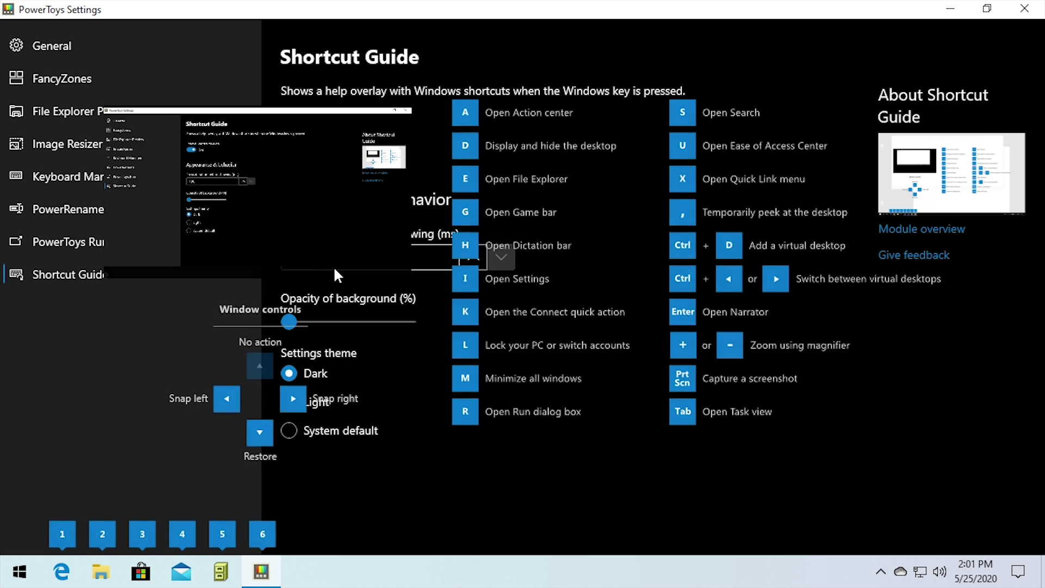
pyautogui.press('super')
pyautogui.press('super')
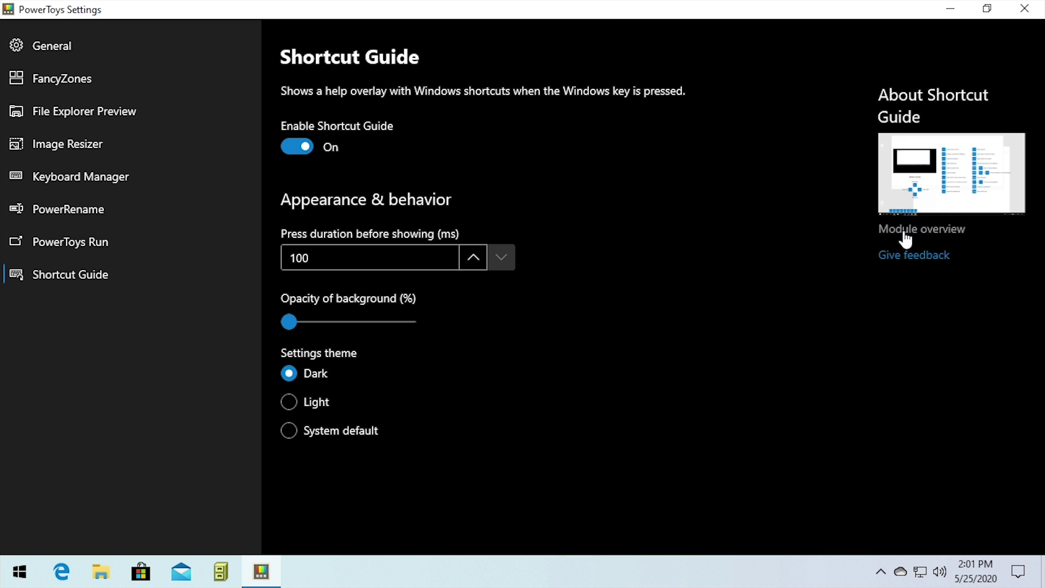
# Review the Image Resizer, File Explorer Preview, FancyZones and General settings pages in turn.
pyautogui.click(114, 150)
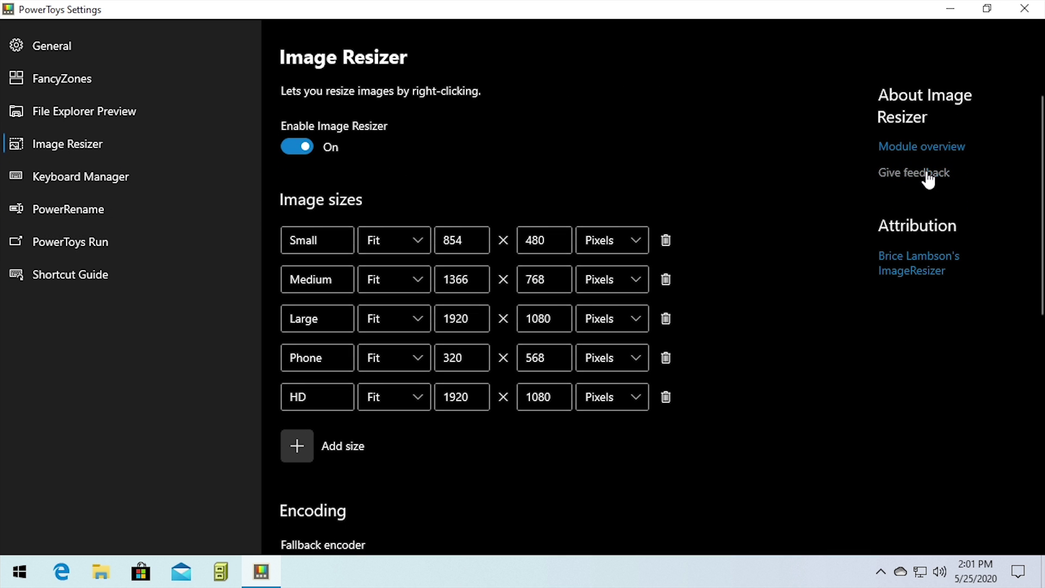
pyautogui.click(85, 111)
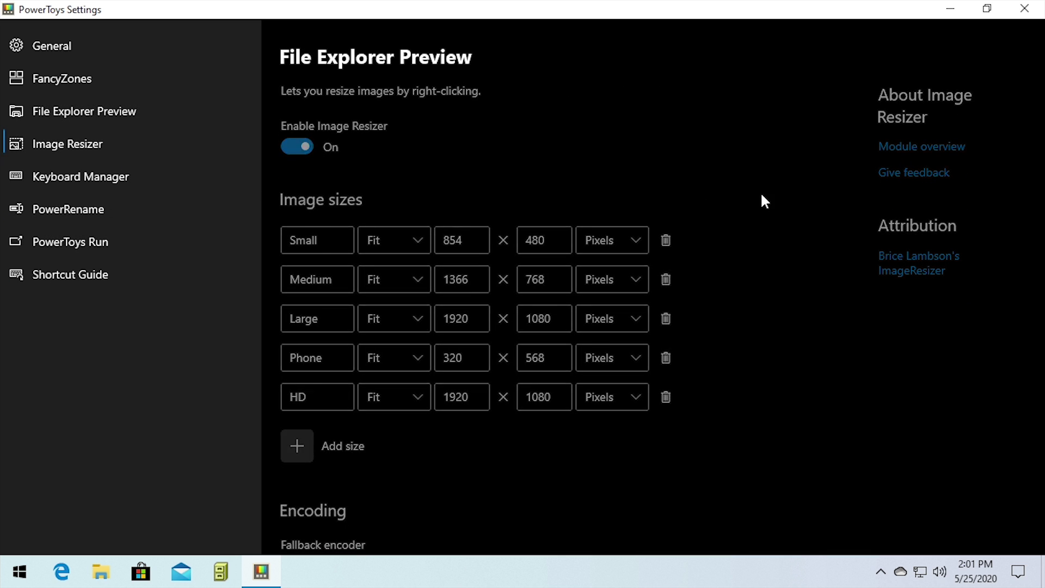
pyautogui.click(129, 91)
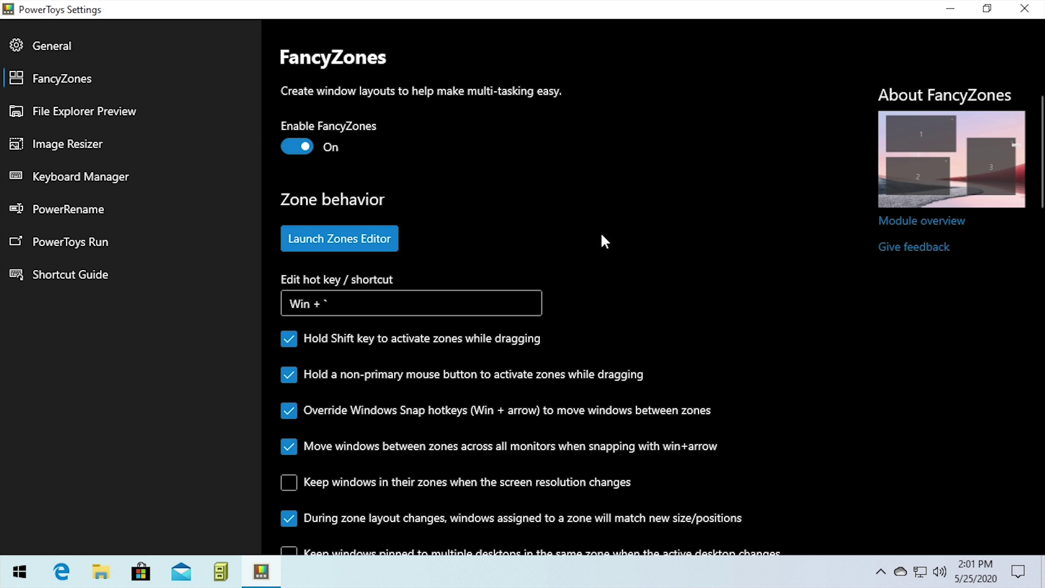
pyautogui.click(78, 54)
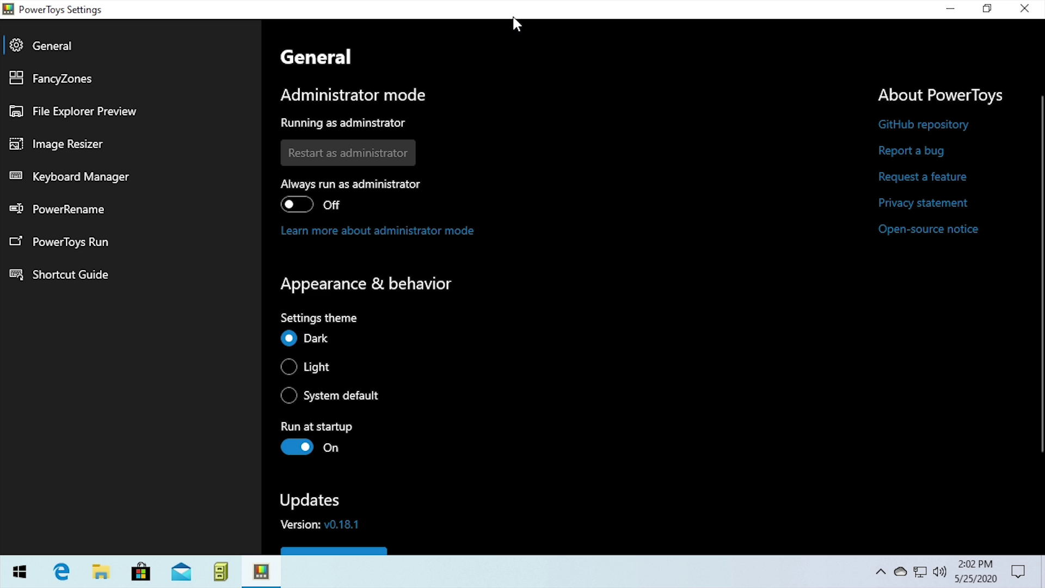
# Restore the PowerToys Settings window from full screen and position it near the middle of the desktop.
pyautogui.moveTo(516, 23); pyautogui.dragTo(497, 58)
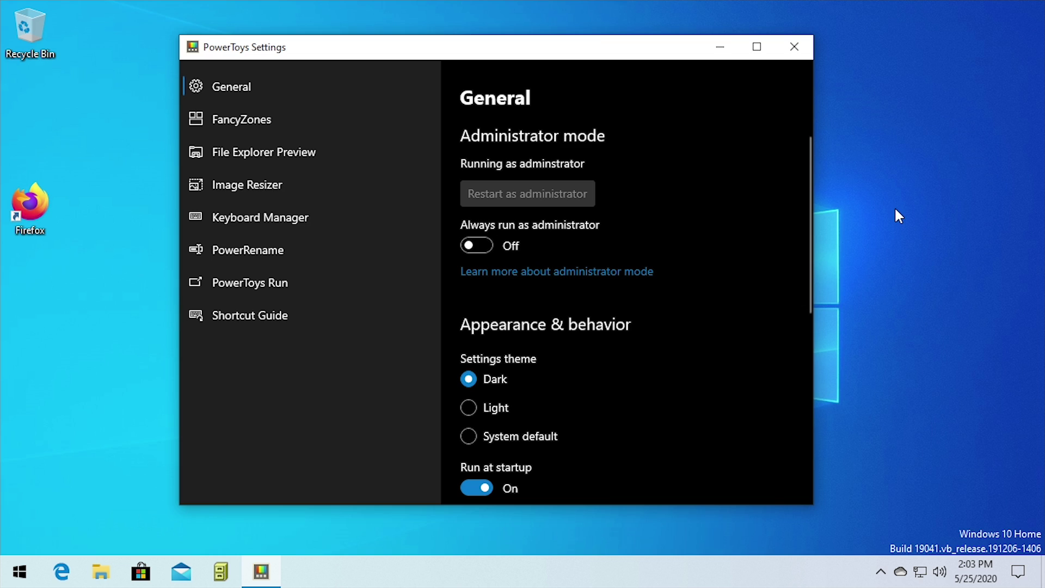
pyautogui.moveTo(501, 57); pyautogui.dragTo(500, 67)
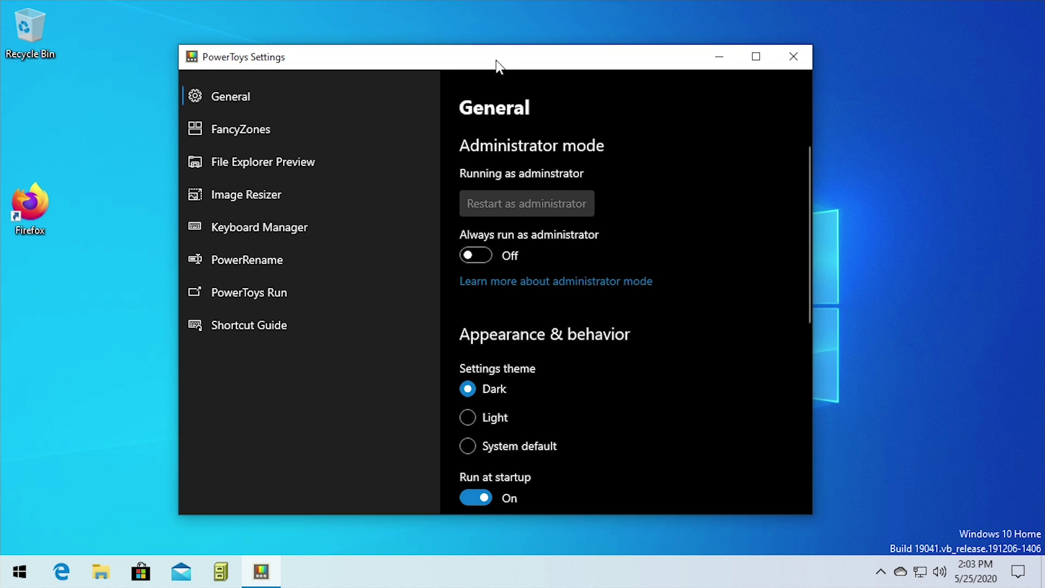